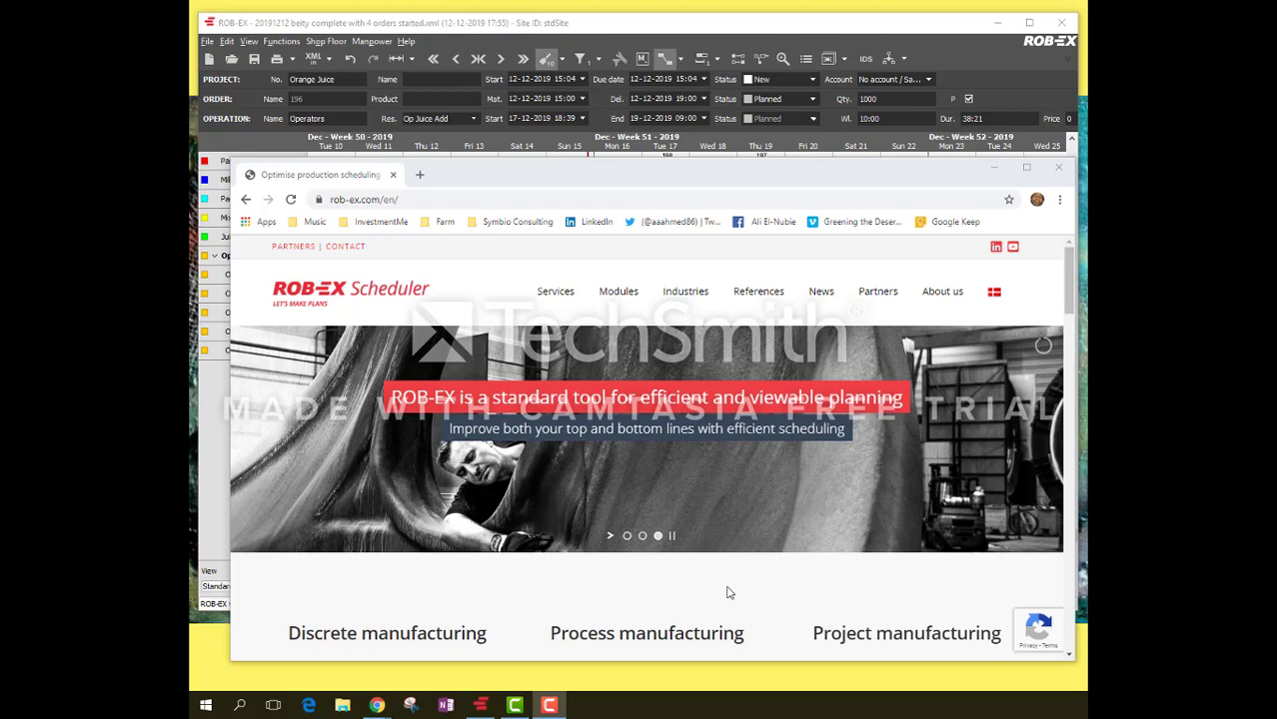
# Look over the manufacturing types on the ROB-EX home page and minimize the browser to return to the scheduler
pyautogui.scroll(-1, 729, 594)
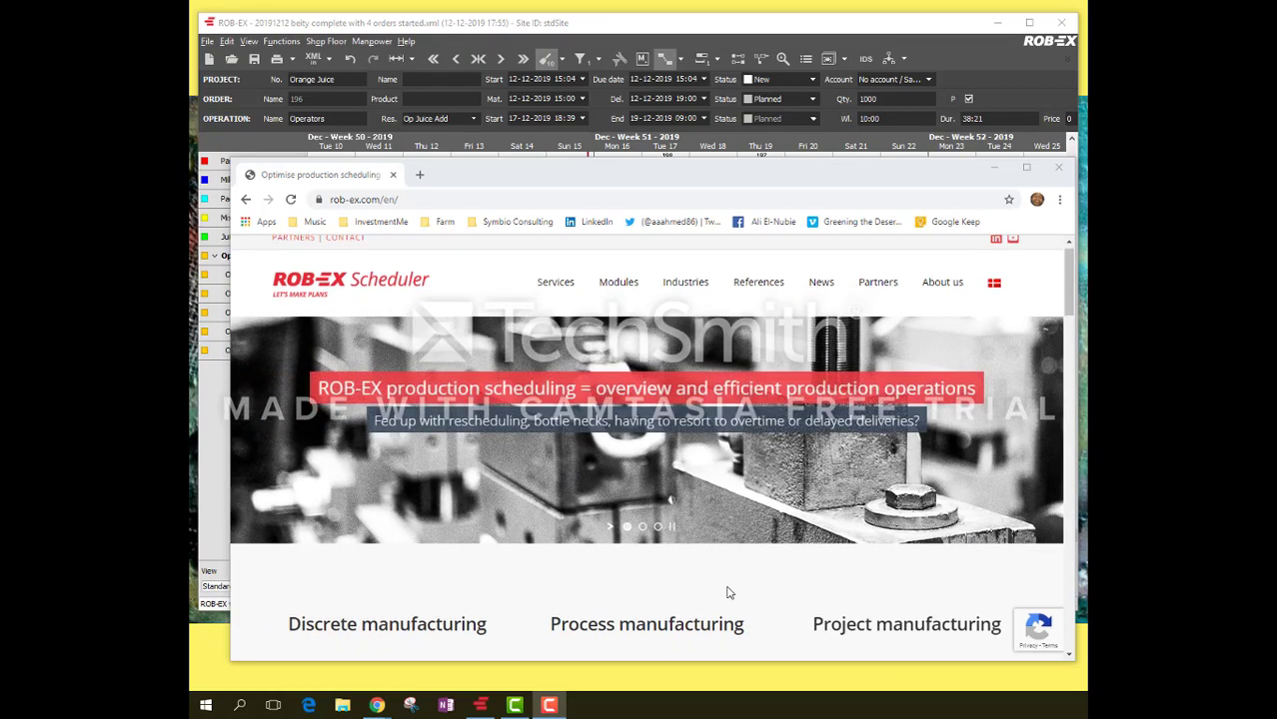
pyautogui.scroll(-2, 728, 590)
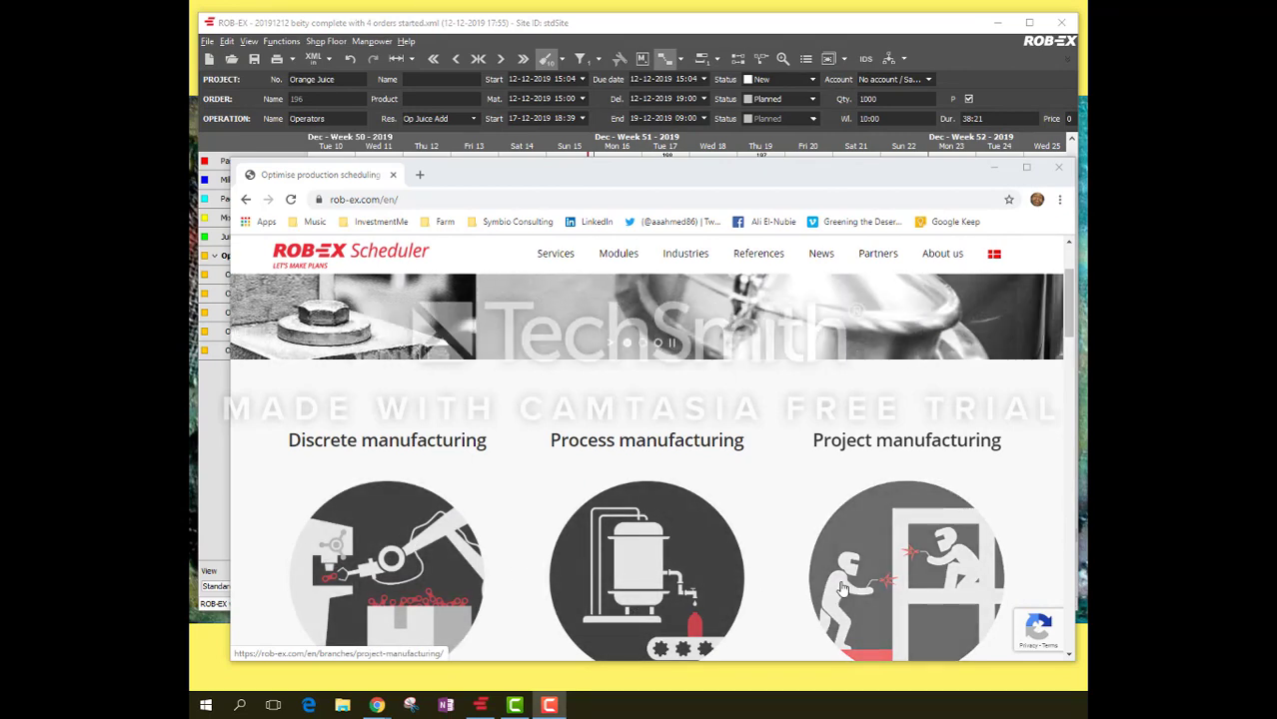
pyautogui.click(996, 168)
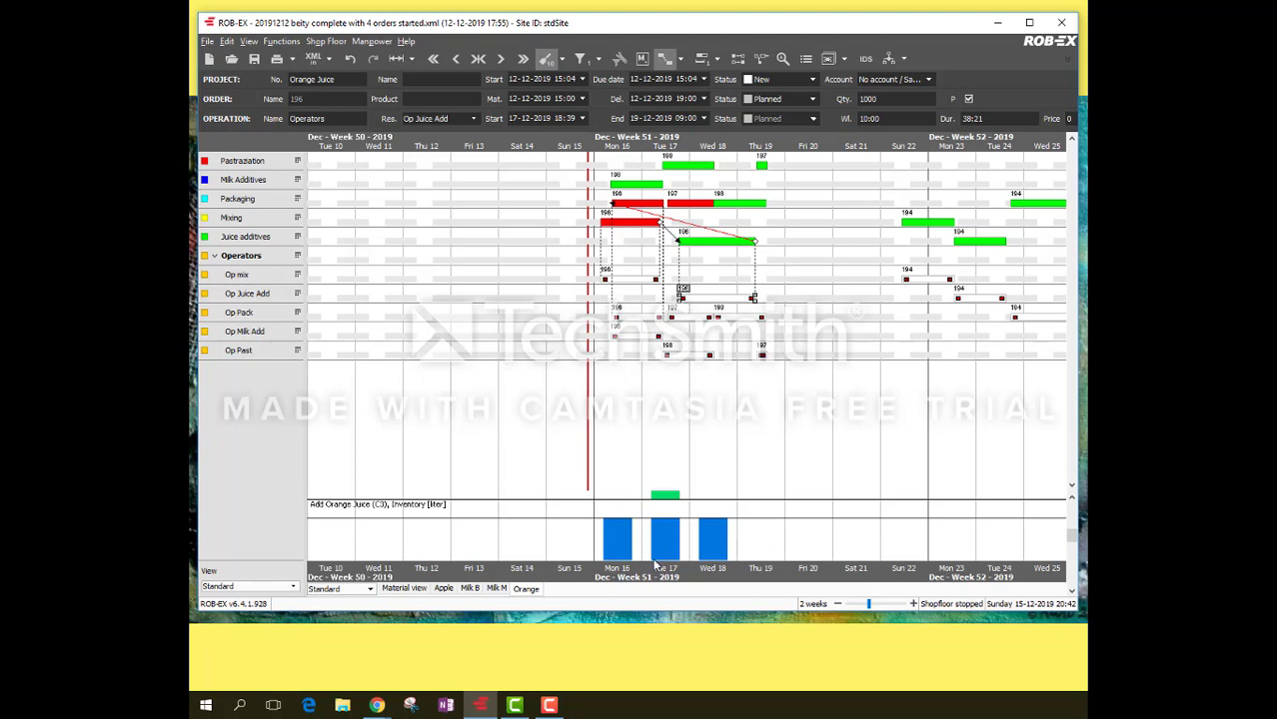
# Examine the orange juice inventory graphs below the schedule, from Add Orange Juice (C3) up to Orange Juice Con (C1)
pyautogui.scroll(2, 718, 552)
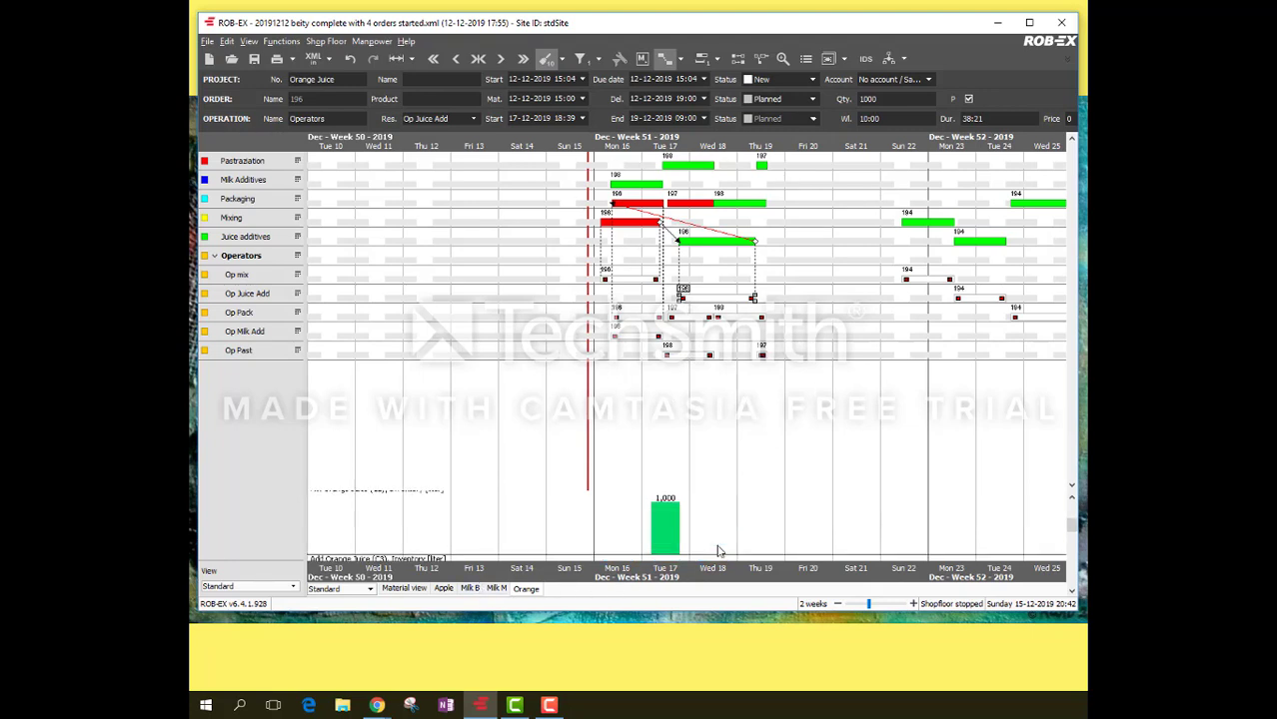
pyautogui.scroll(-2, 718, 551)
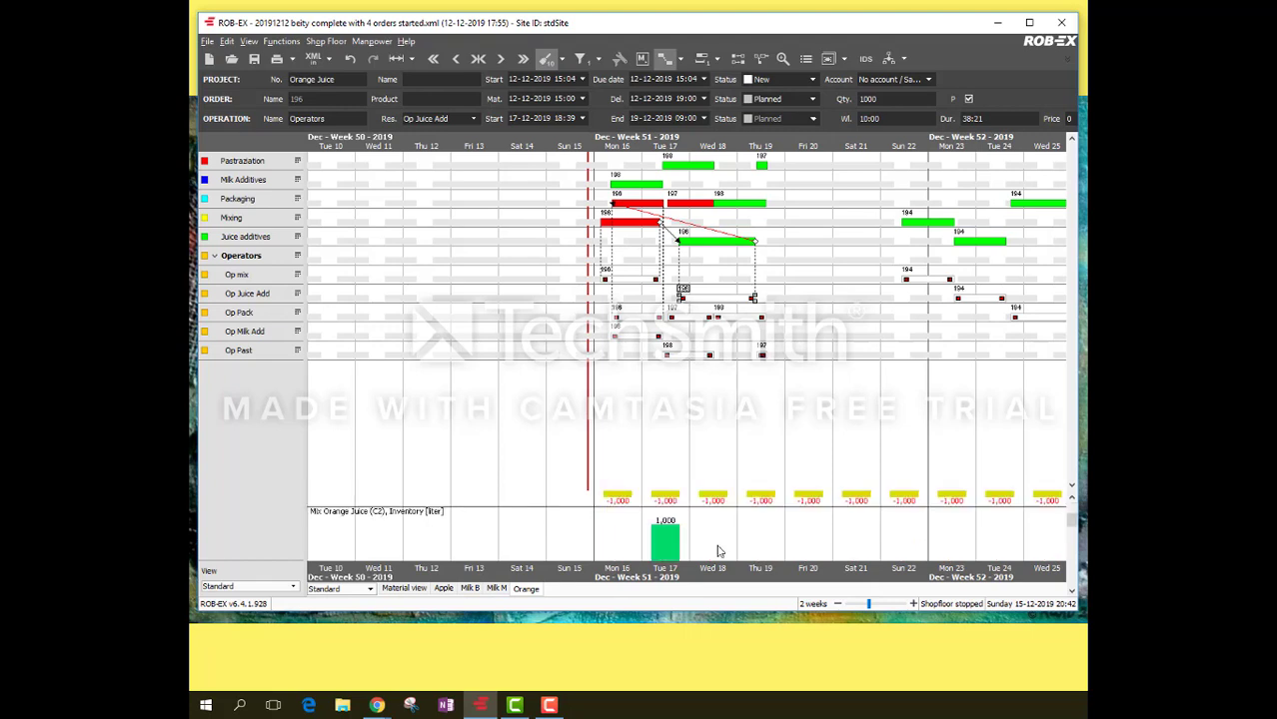
pyautogui.scroll(2, 718, 551)
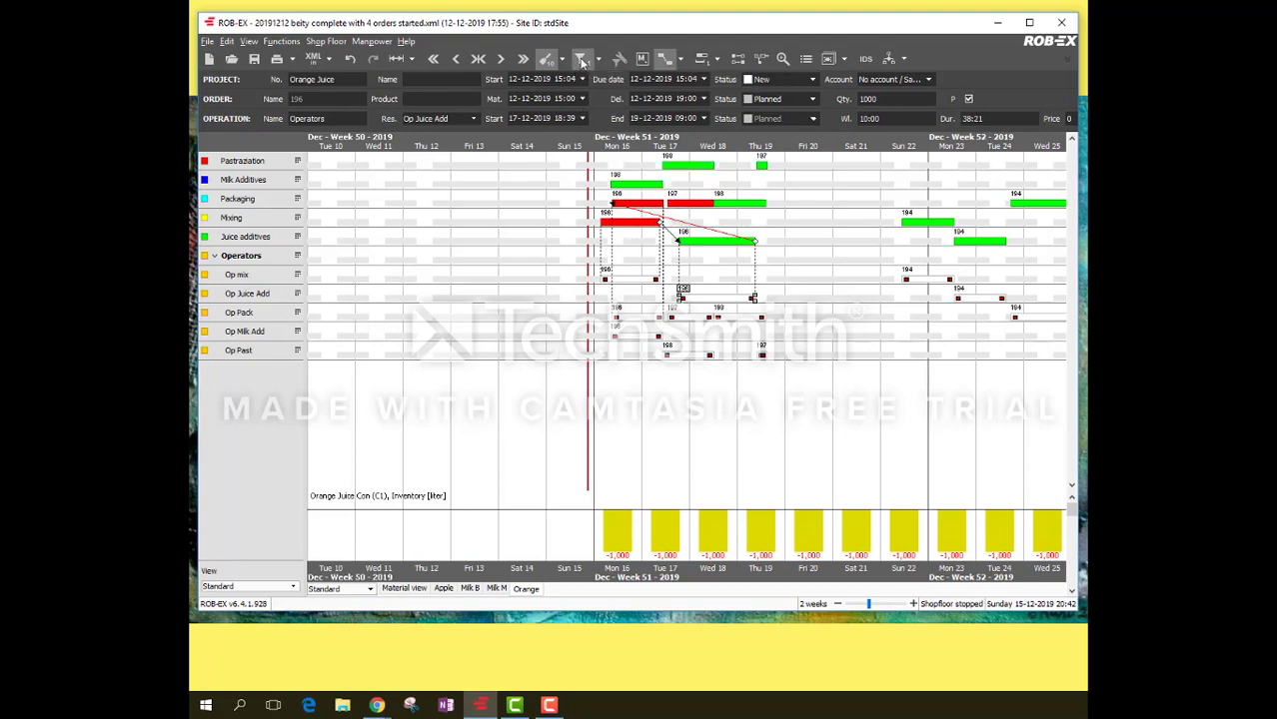
# Try filtering the schedule by the selected order and by project number, cancelling the project filter setup
pyautogui.click(580, 61)
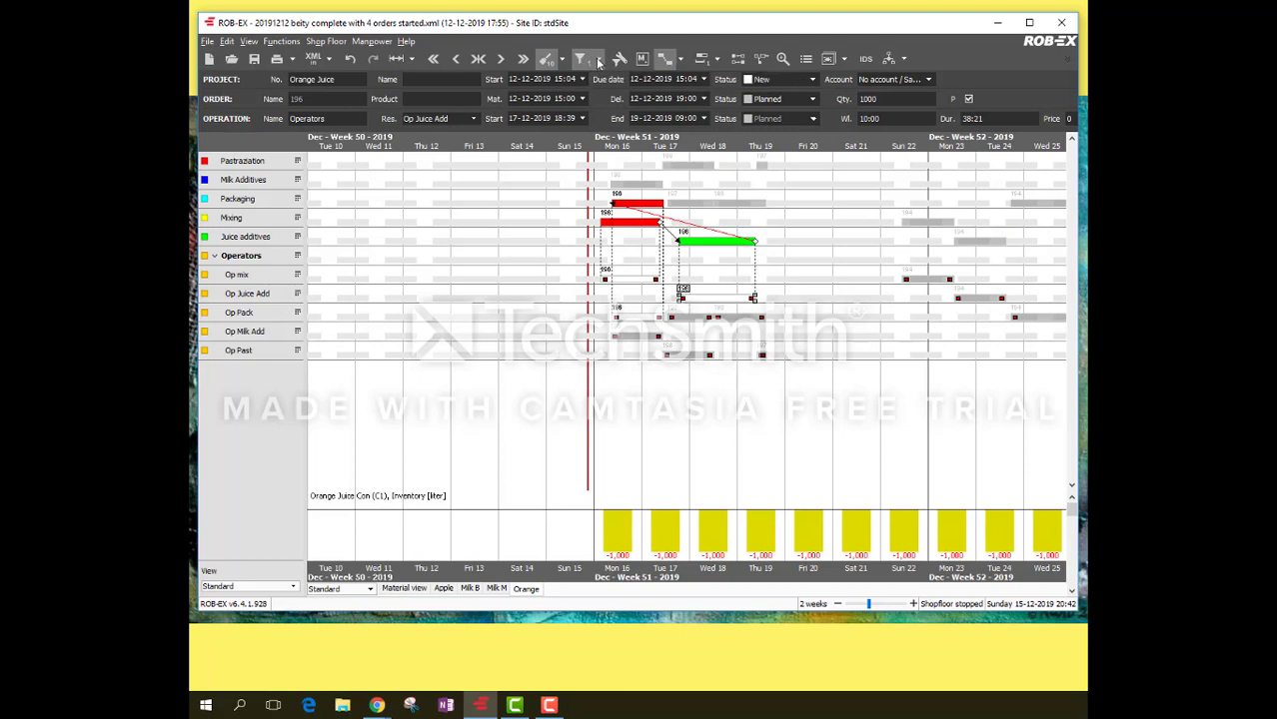
pyautogui.click(599, 61)
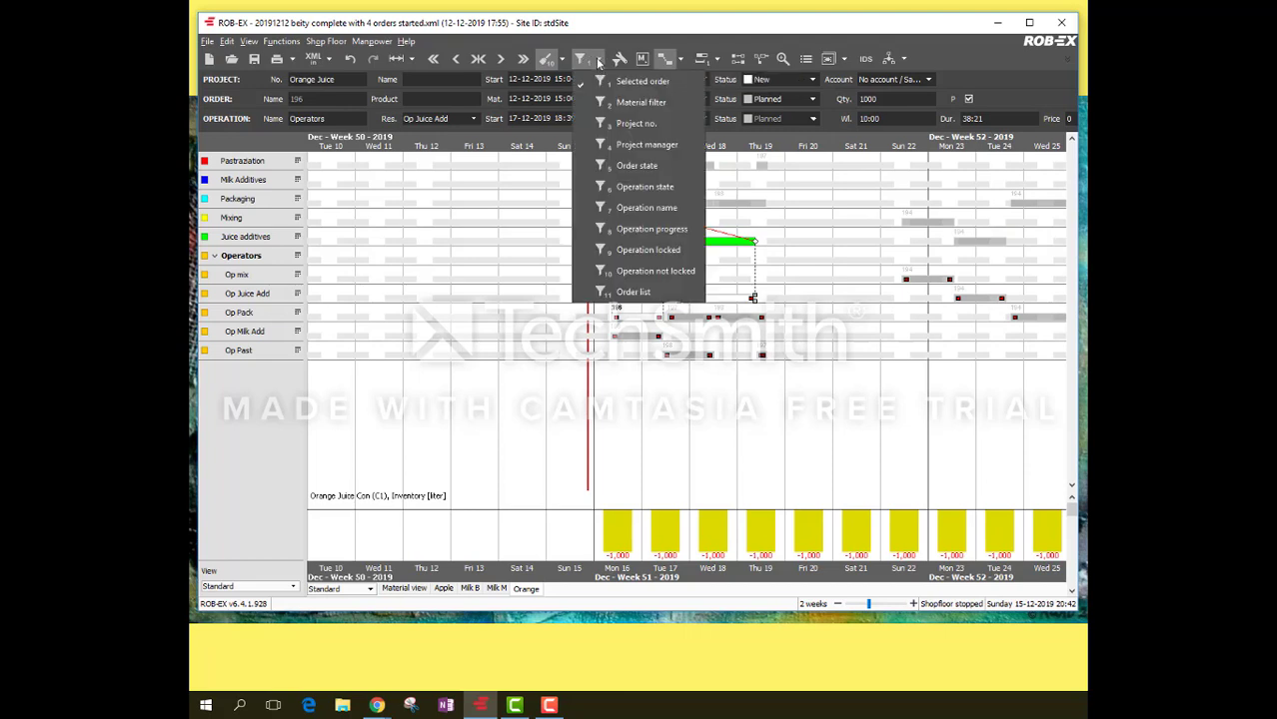
pyautogui.click(644, 124)
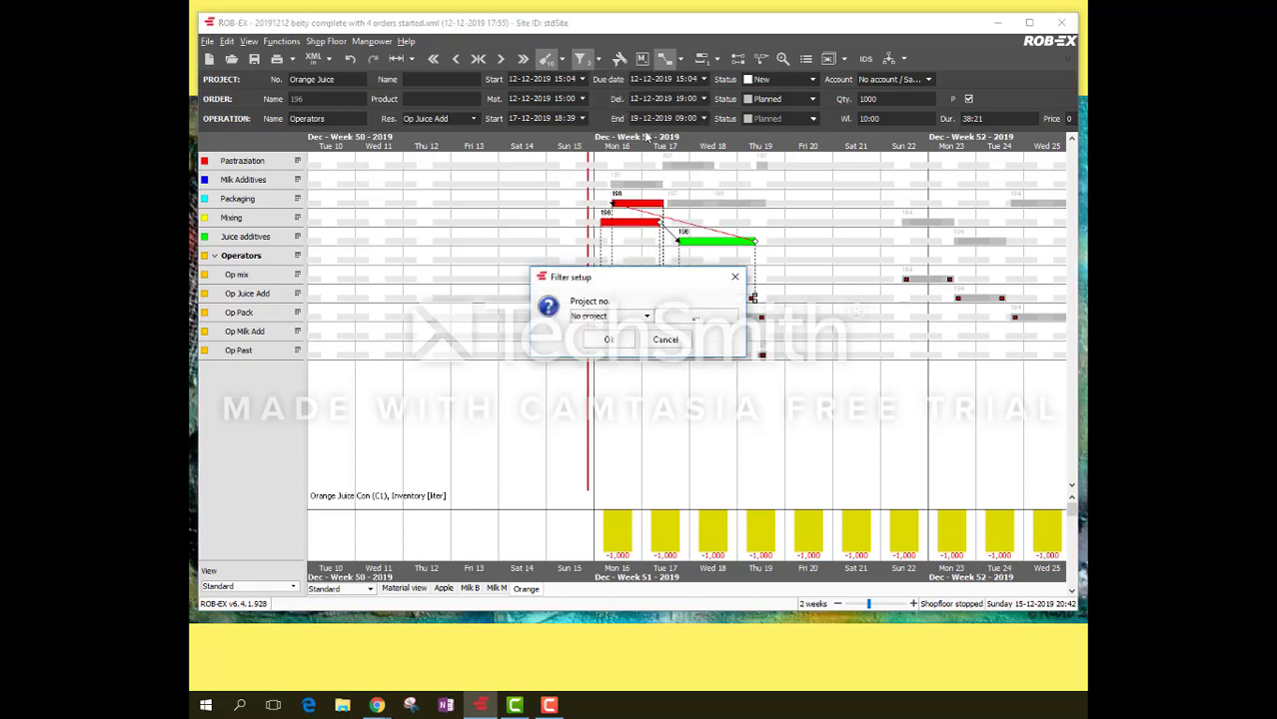
pyautogui.click(662, 340)
pyautogui.click(597, 60)
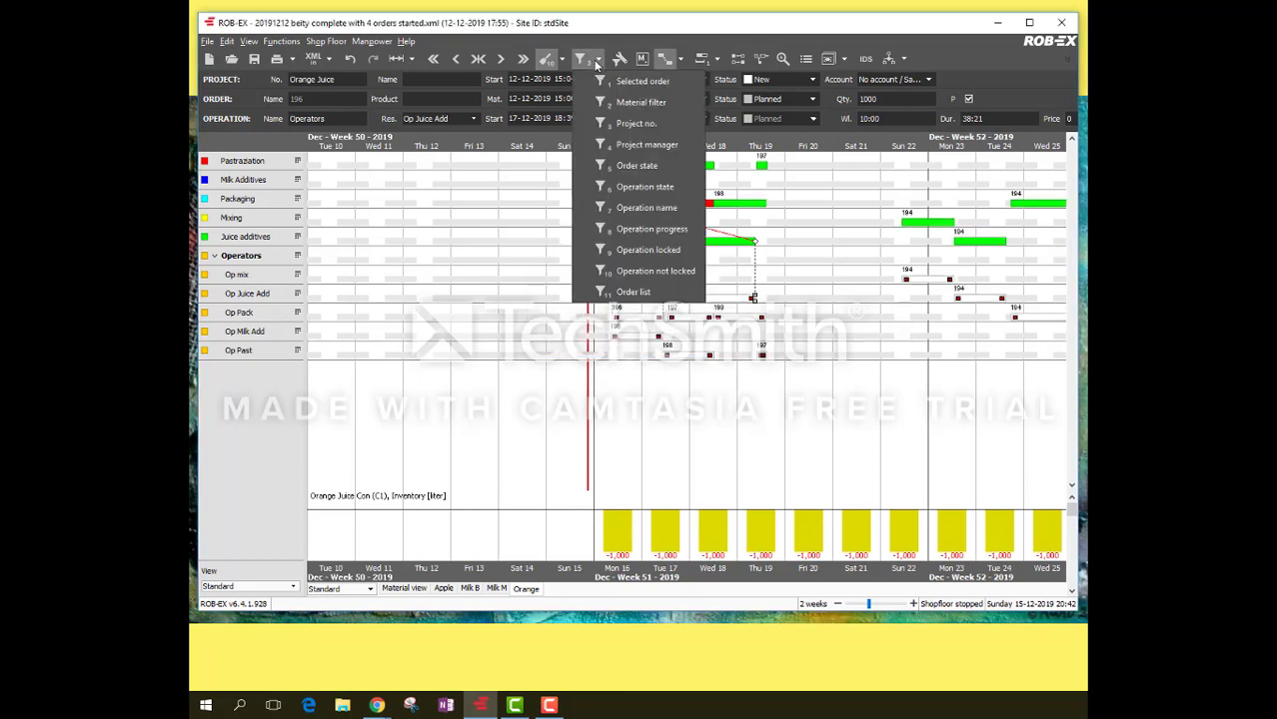
# Color the operations in the schedule by project instead of by material shortage
pyautogui.click(556, 60)
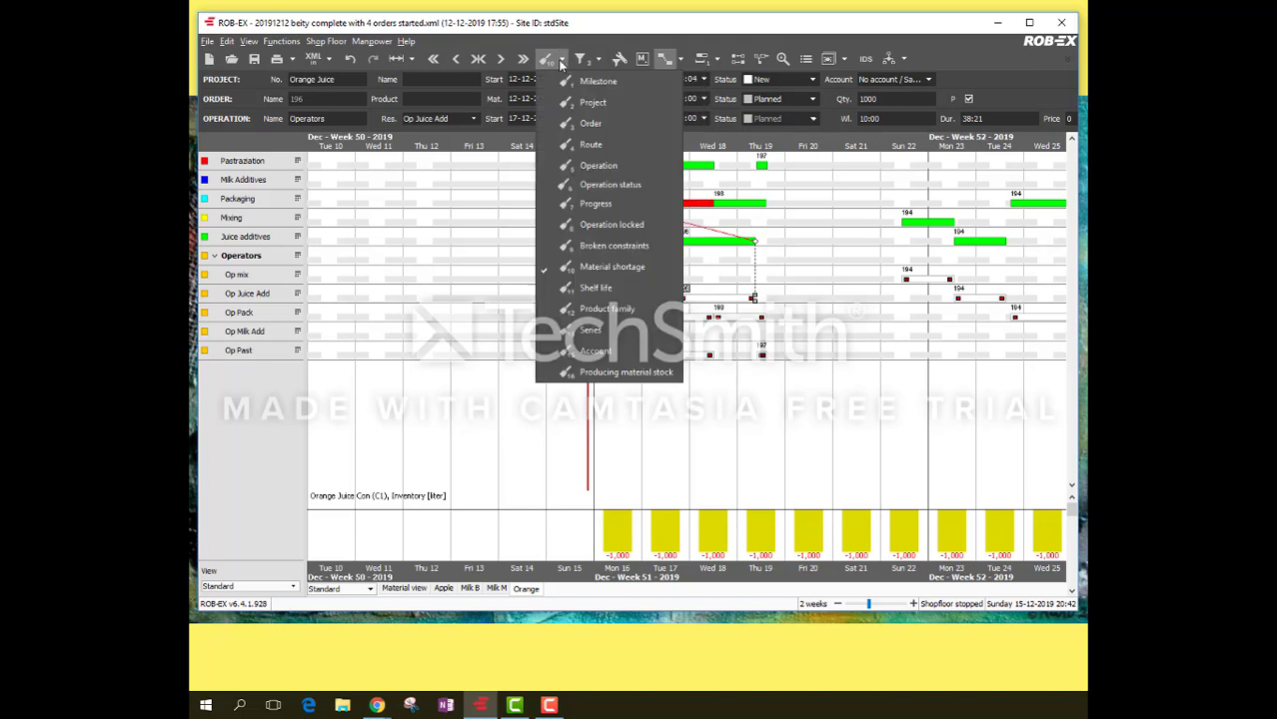
pyautogui.click(592, 102)
pyautogui.click(759, 460)
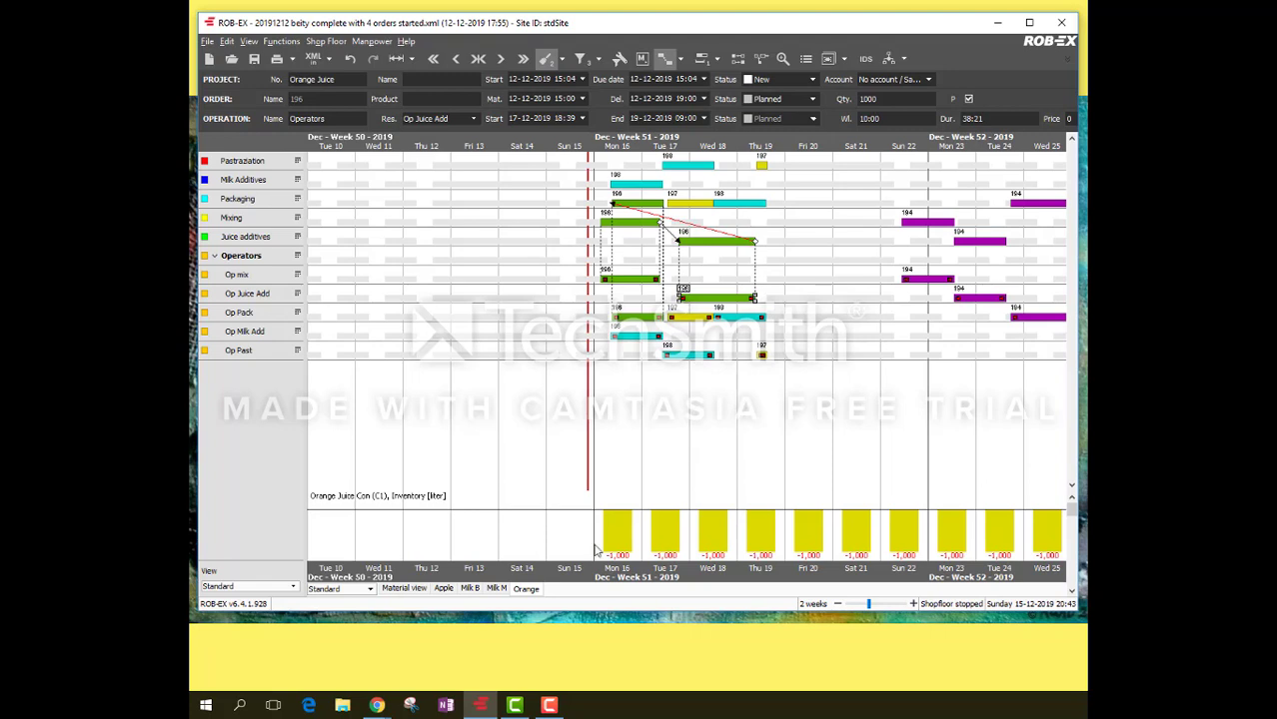
pyautogui.click(518, 706)
pyautogui.click(549, 705)
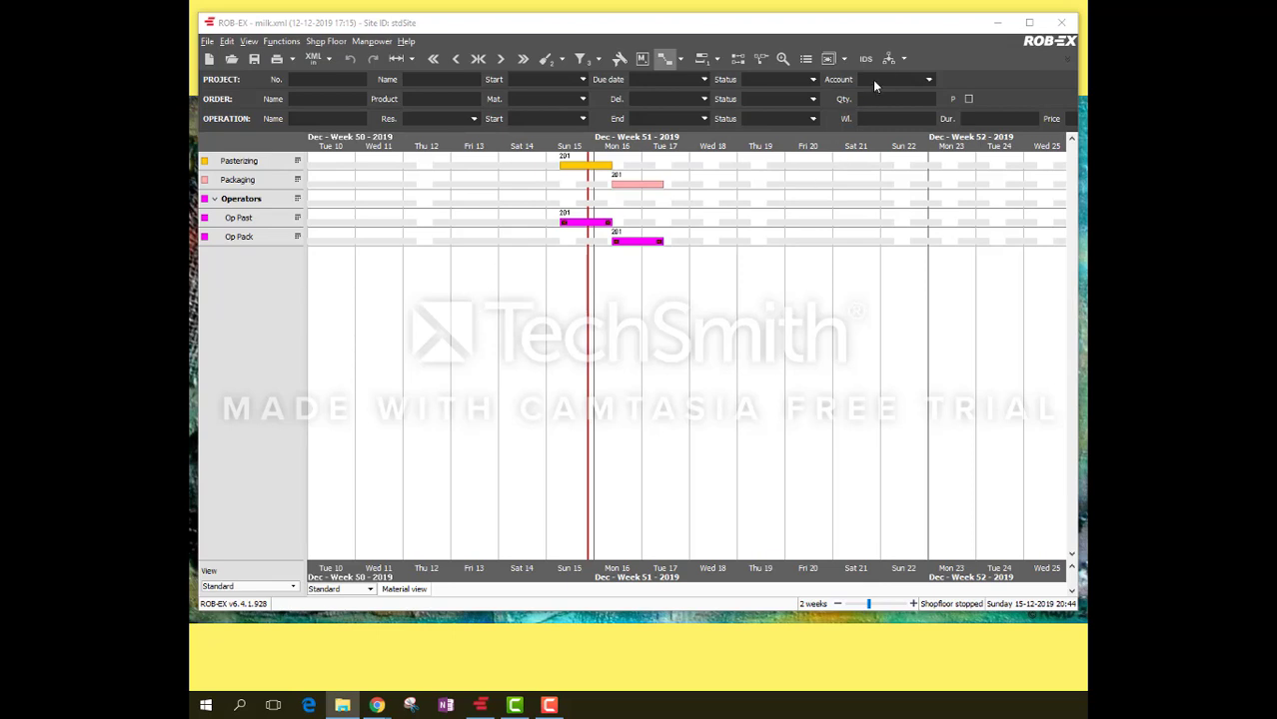
# Start a Master Route Export and choose the RobEx folder in My Drive on Google Drive File Stream (G:)
pyautogui.click(902, 59)
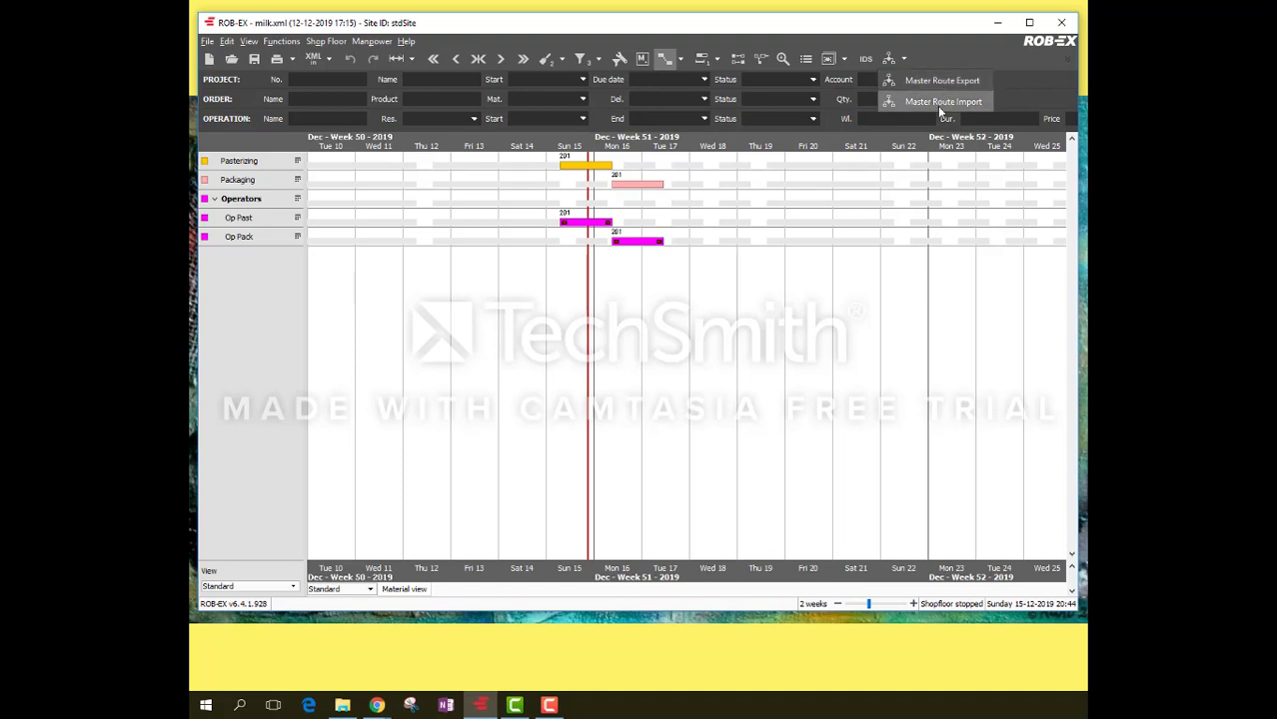
pyautogui.click(939, 80)
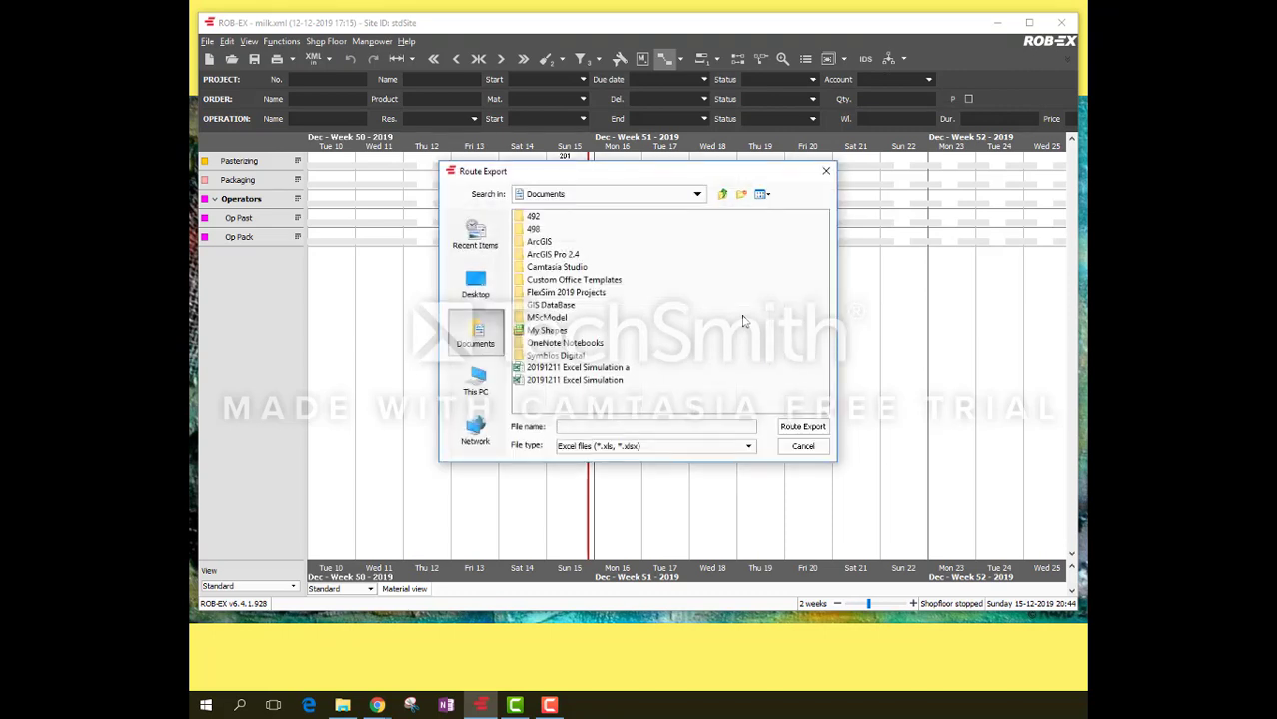
pyautogui.click(477, 381)
pyautogui.doubleClick(570, 332)
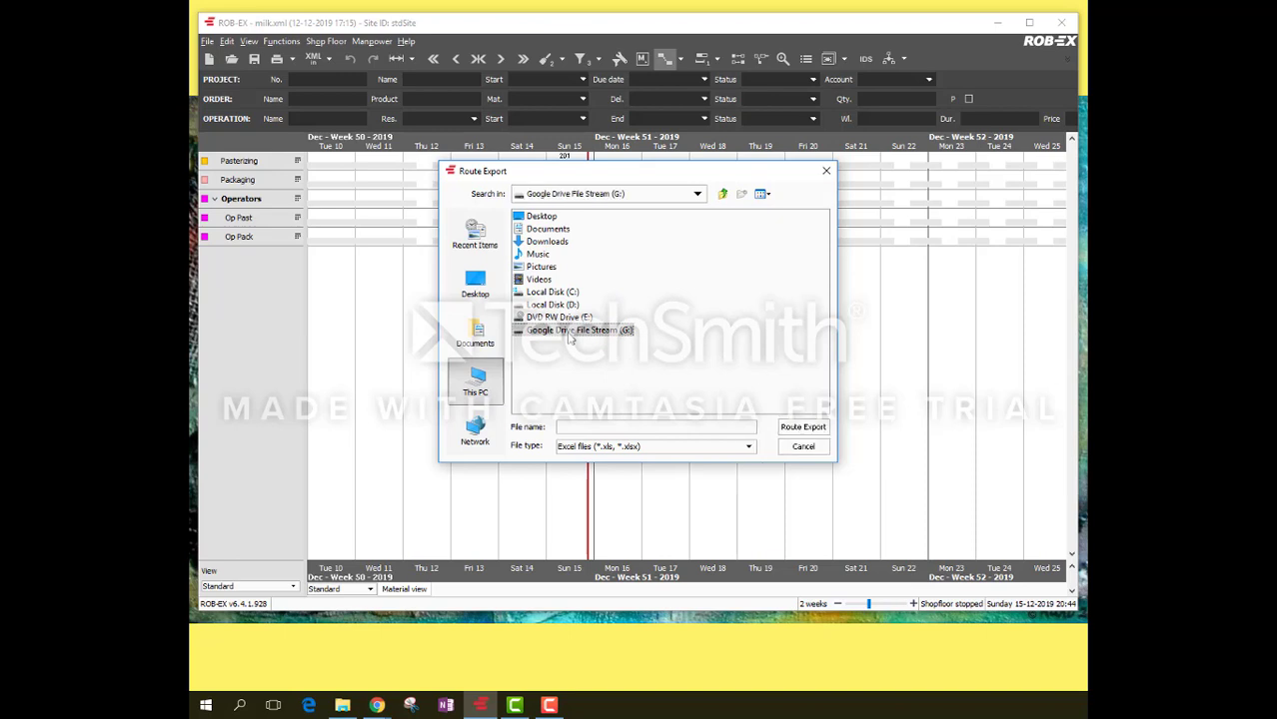
pyautogui.doubleClick(545, 220)
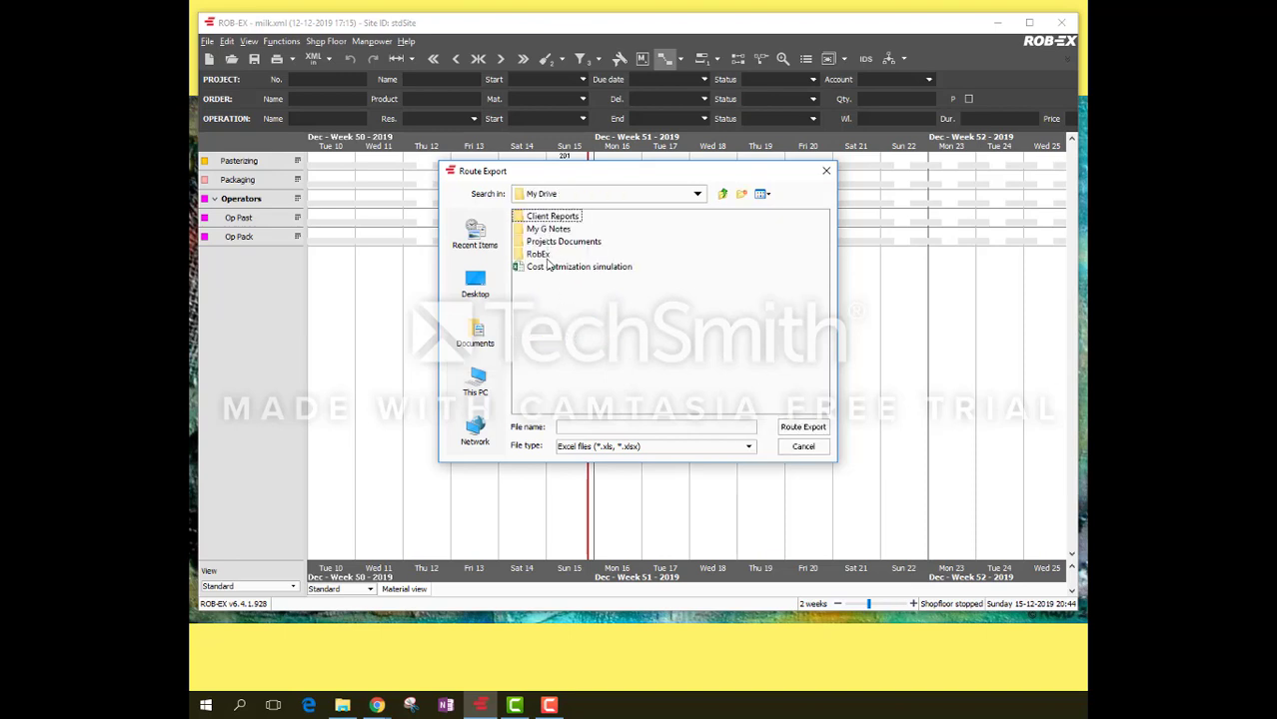
pyautogui.doubleClick(543, 256)
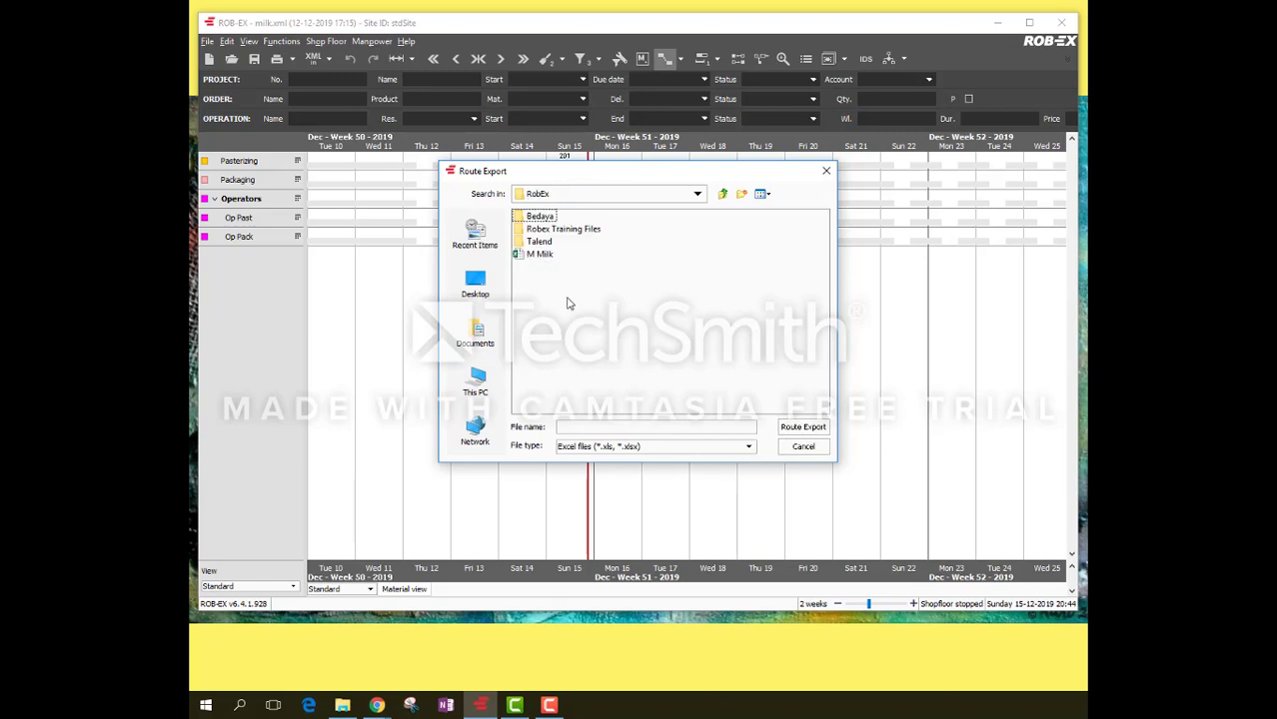
# Export the master routes under the file name RouteExp and the BOM under the file name BOMExp
pyautogui.click(682, 427)
pyautogui.click(802, 427)
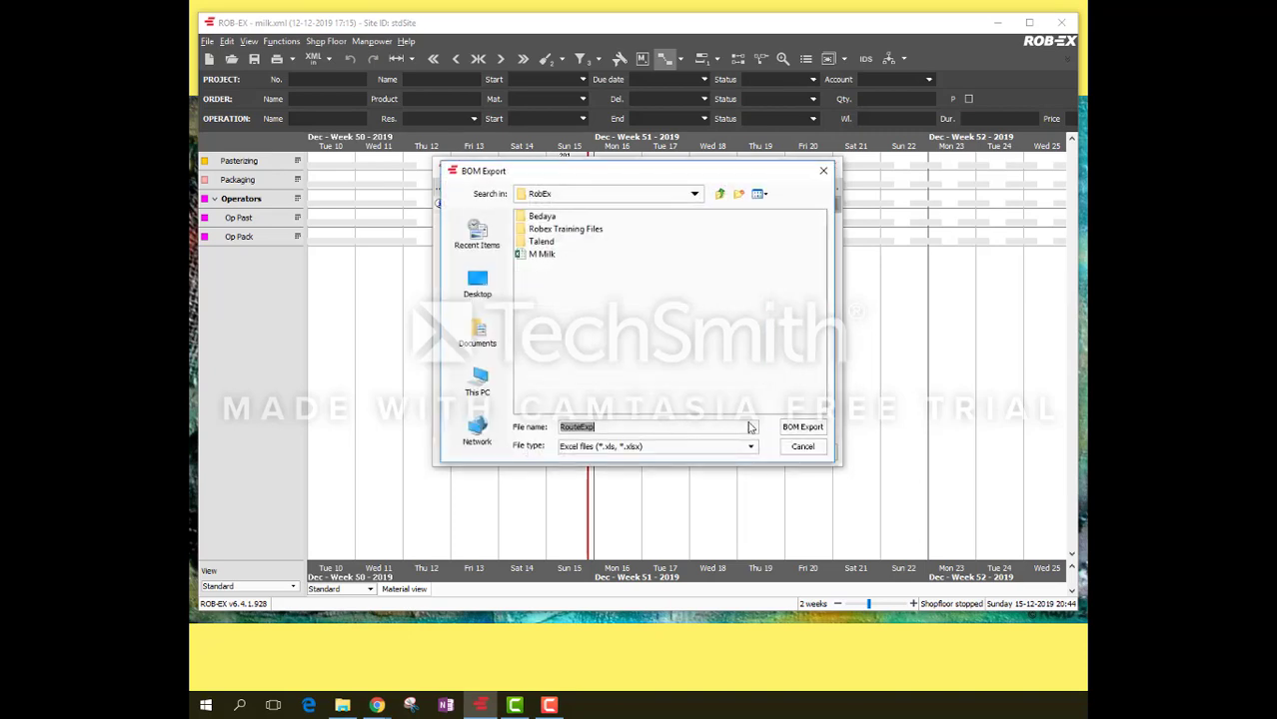
pyautogui.write('BOMExp')
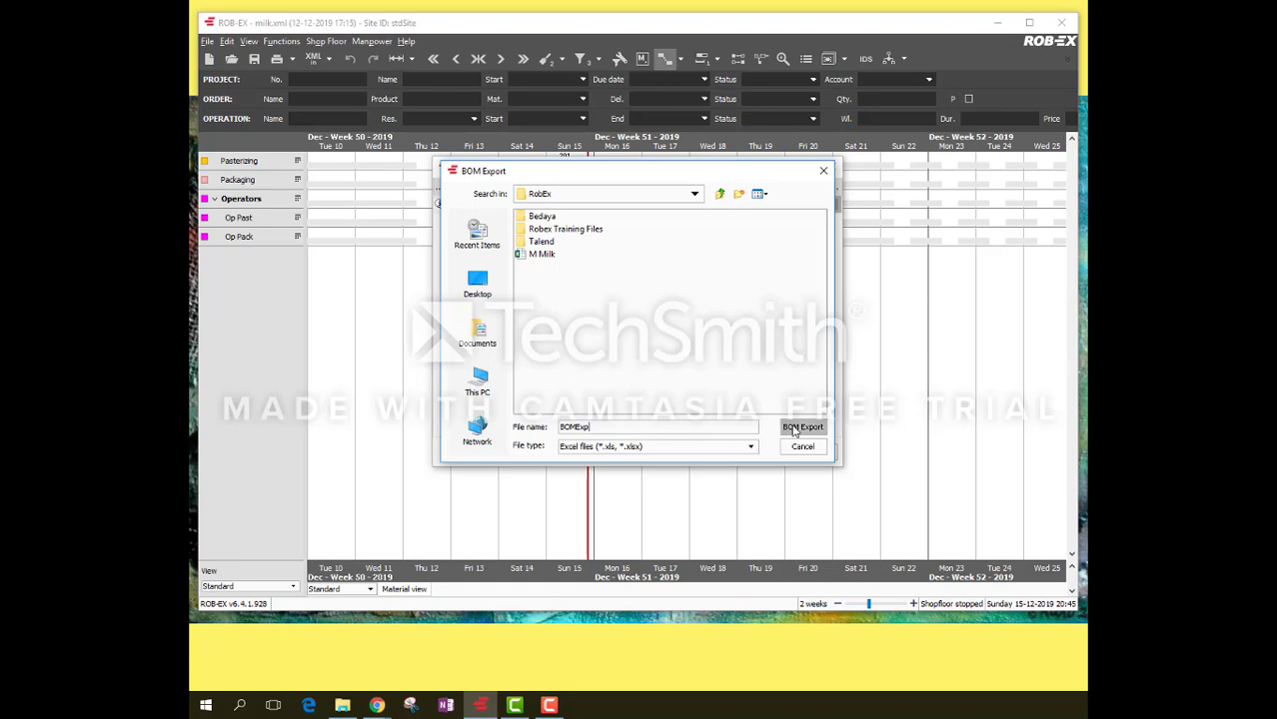
pyautogui.click(800, 428)
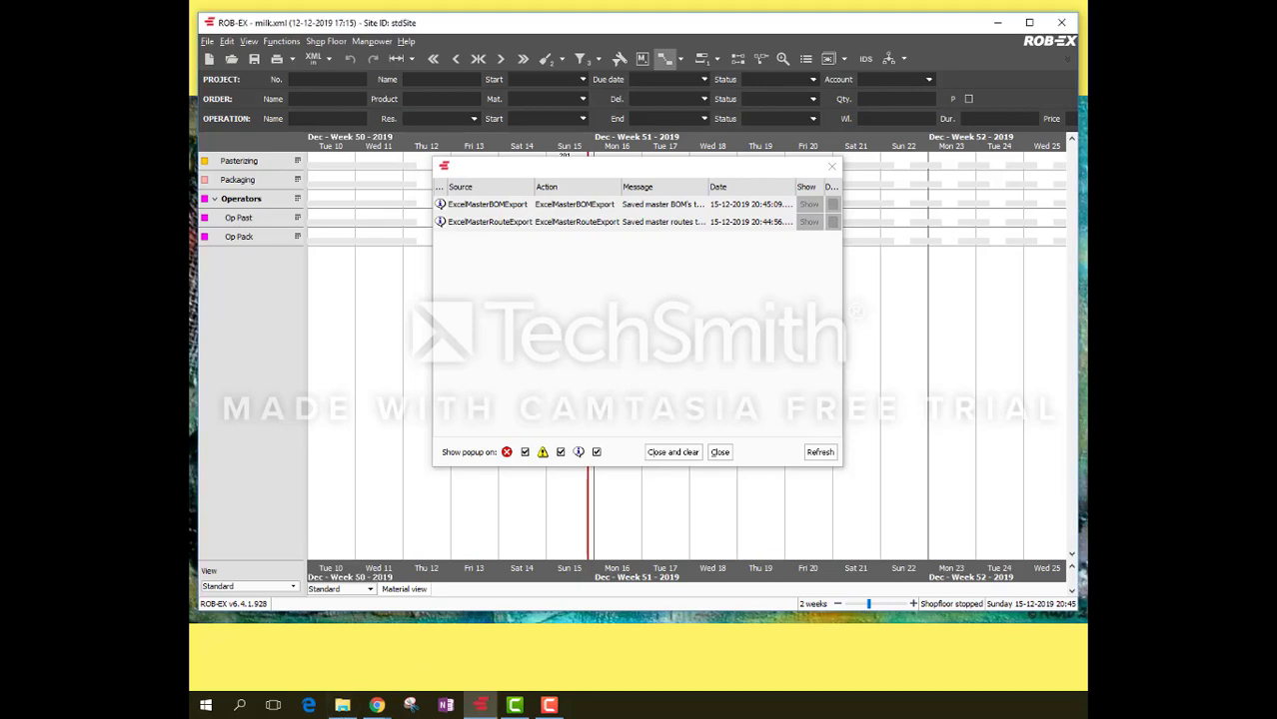
# Switch to the RobEx folder in File Explorer to find the exported files
pyautogui.click(341, 706)
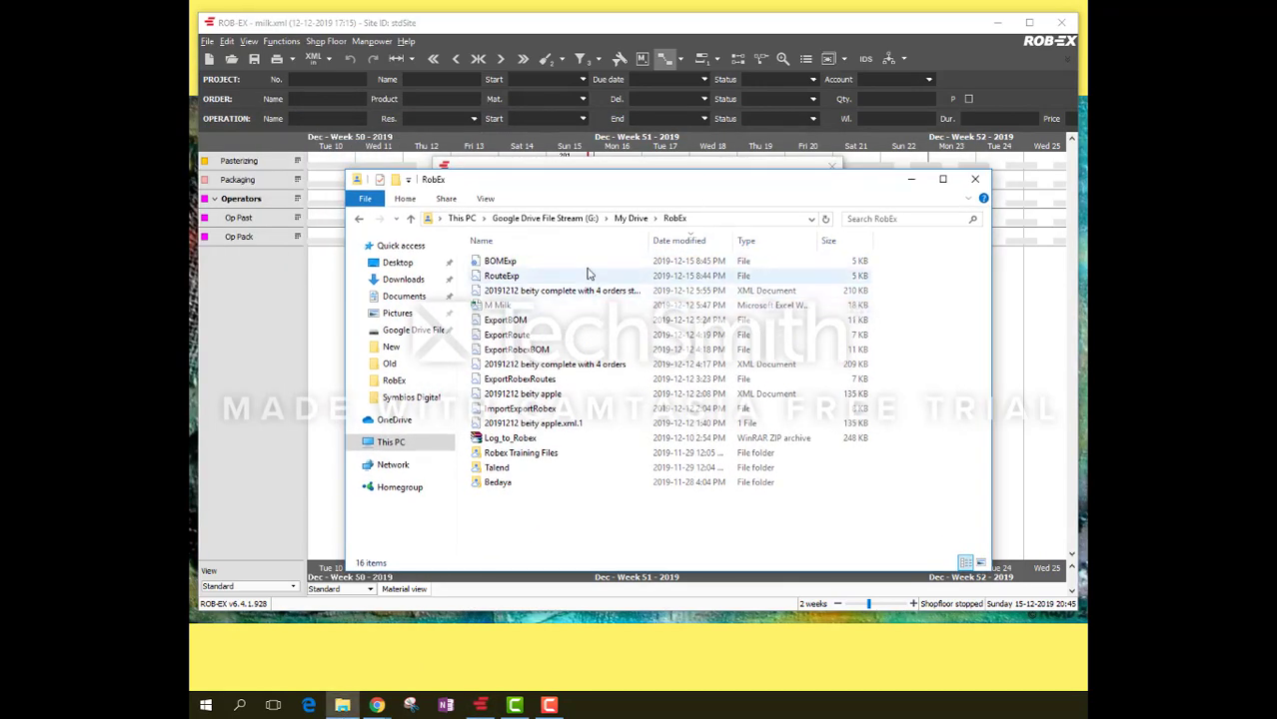
pyautogui.rightClick(524, 277)
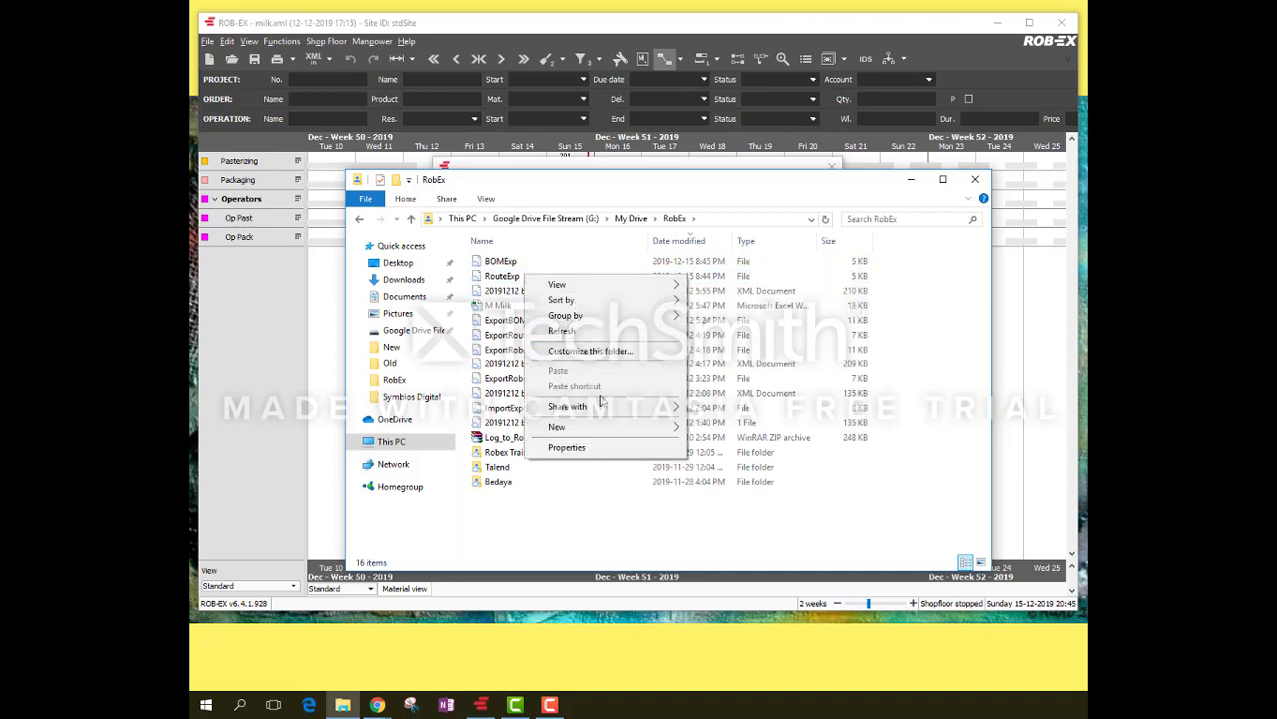
pyautogui.click(515, 263)
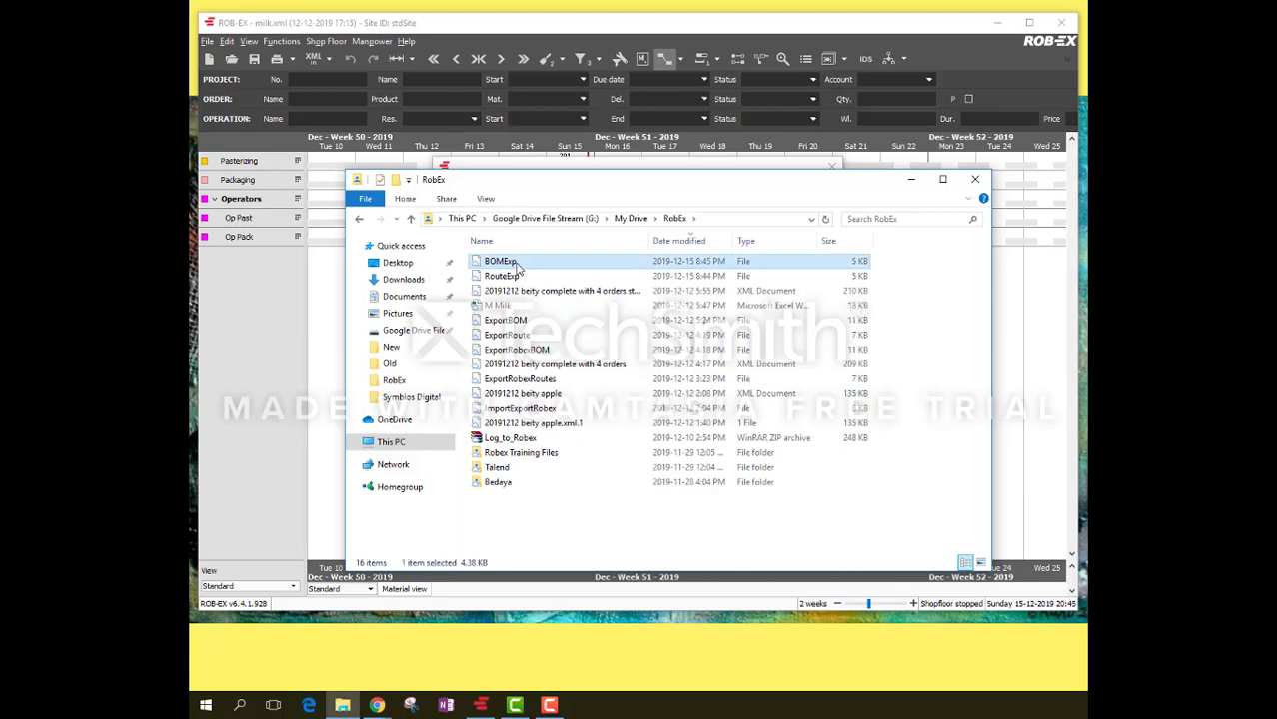
pyautogui.rightClick(516, 264)
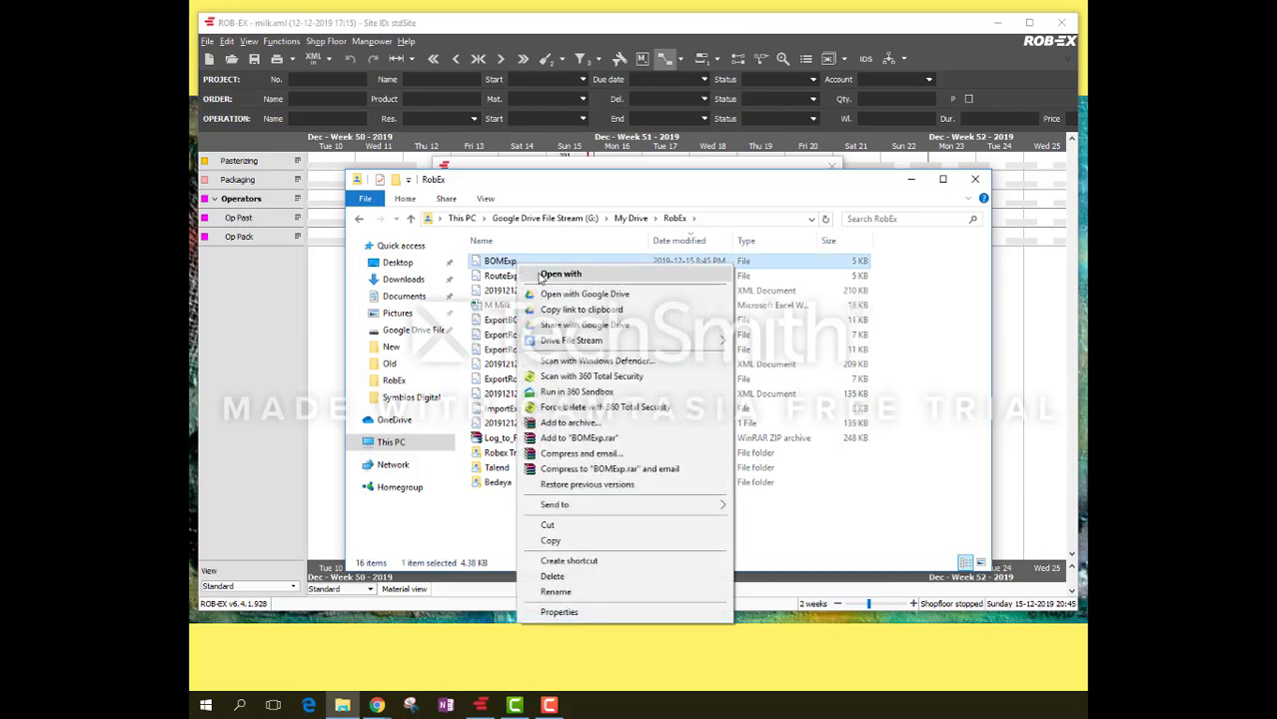
pyautogui.moveTo(589, 509)
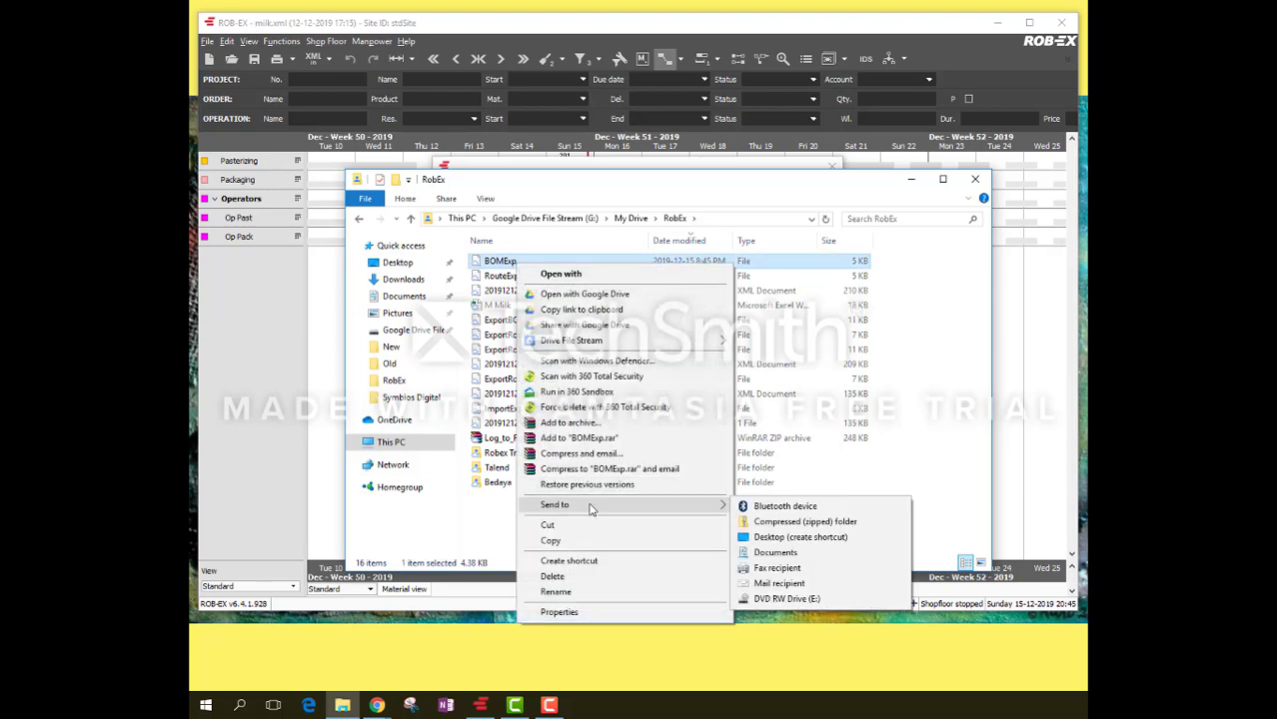
pyautogui.click(592, 275)
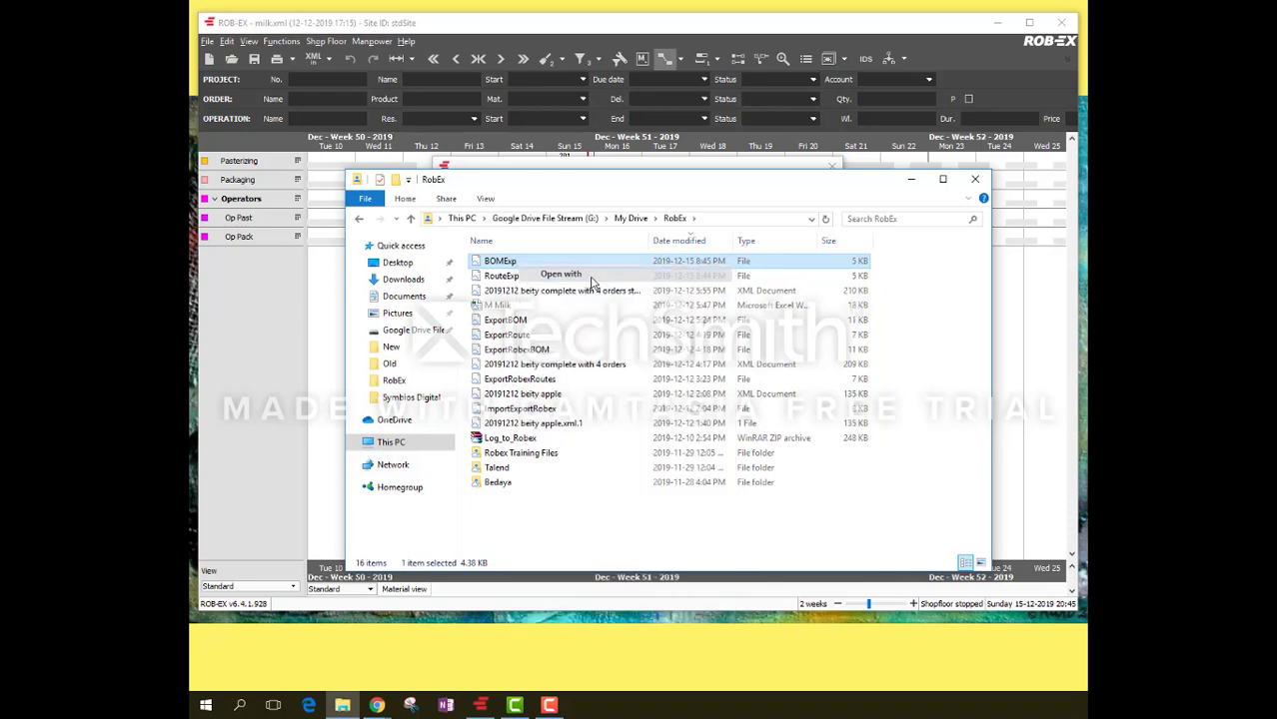
pyautogui.scroll(-2, 614, 351)
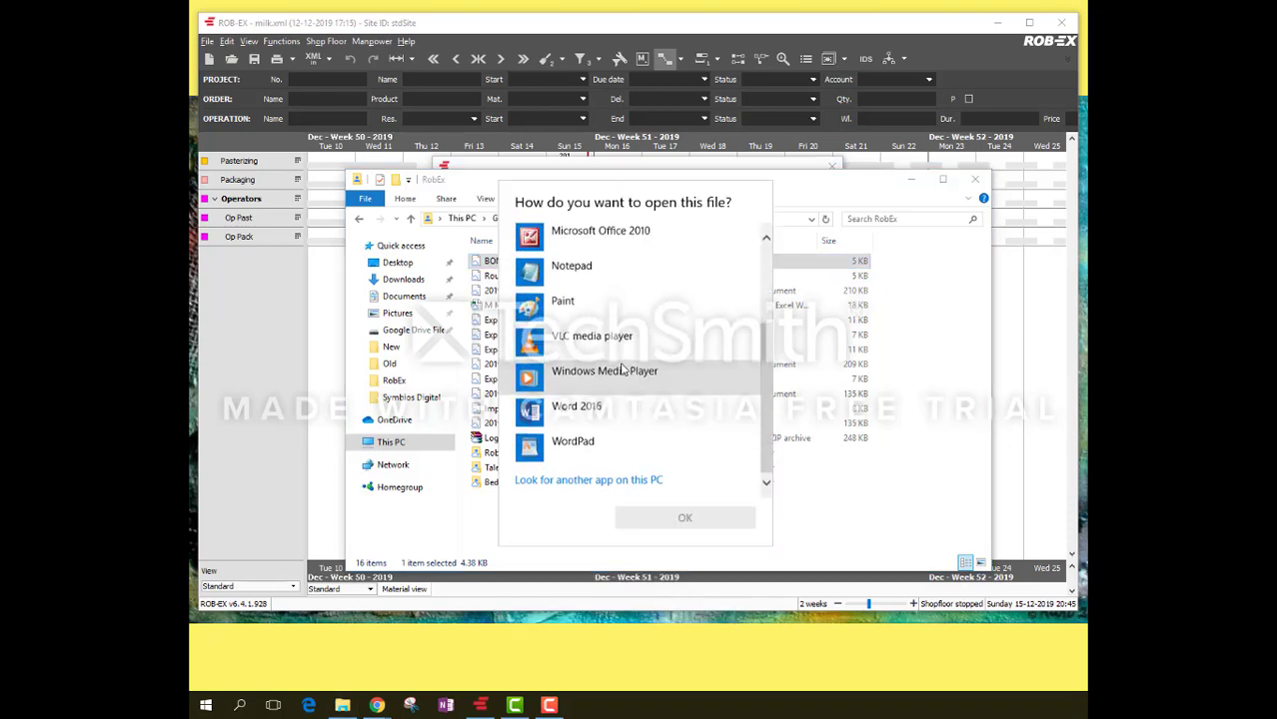
pyautogui.click(525, 713)
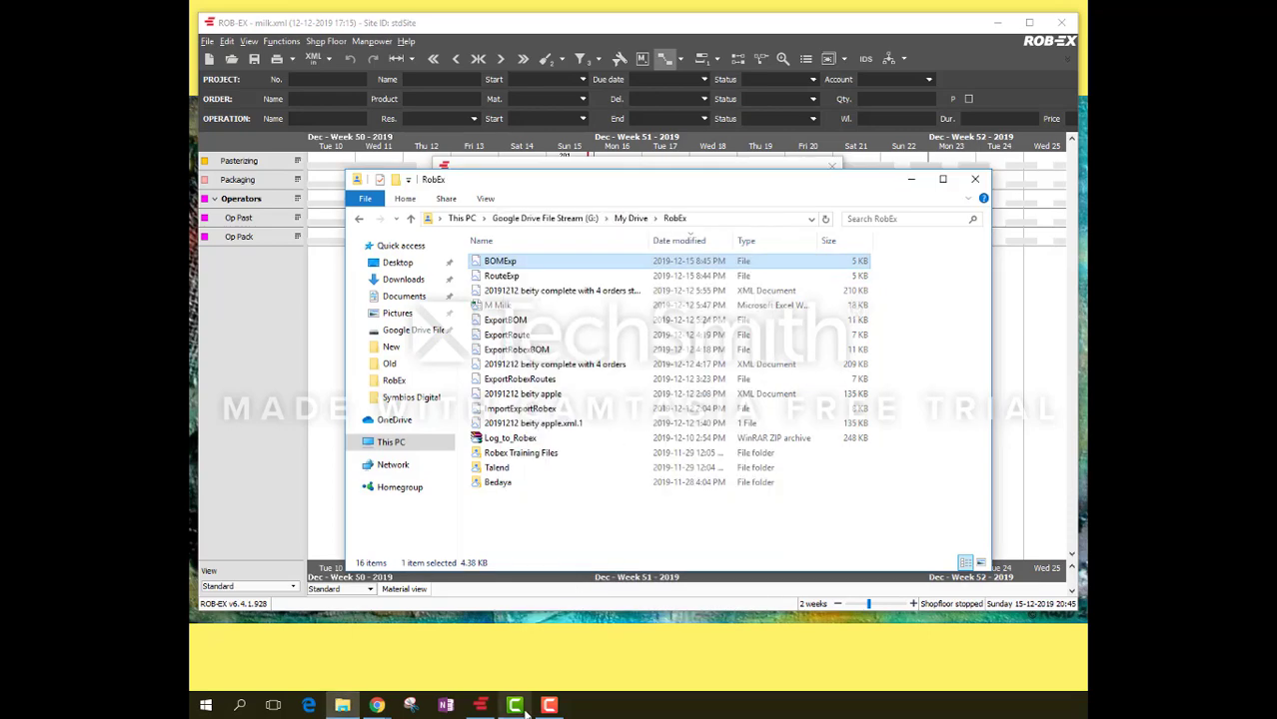
pyautogui.click(553, 710)
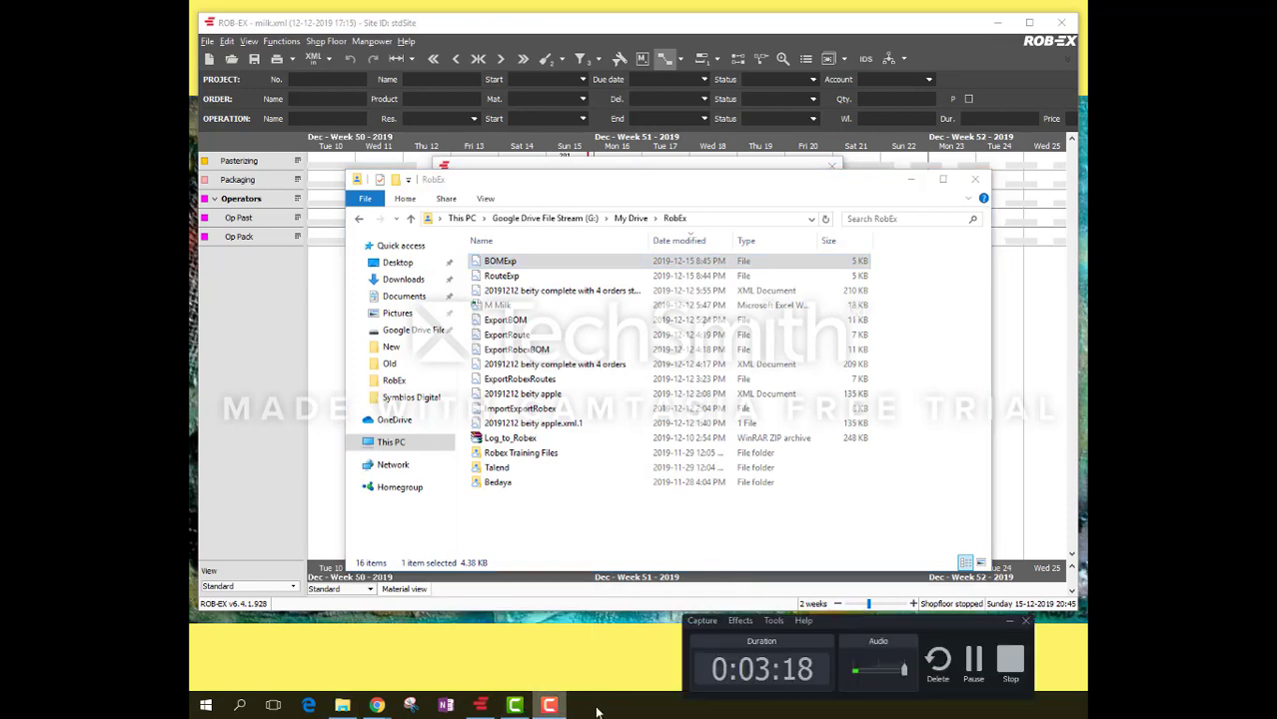
pyautogui.click(972, 662)
pyautogui.click(972, 663)
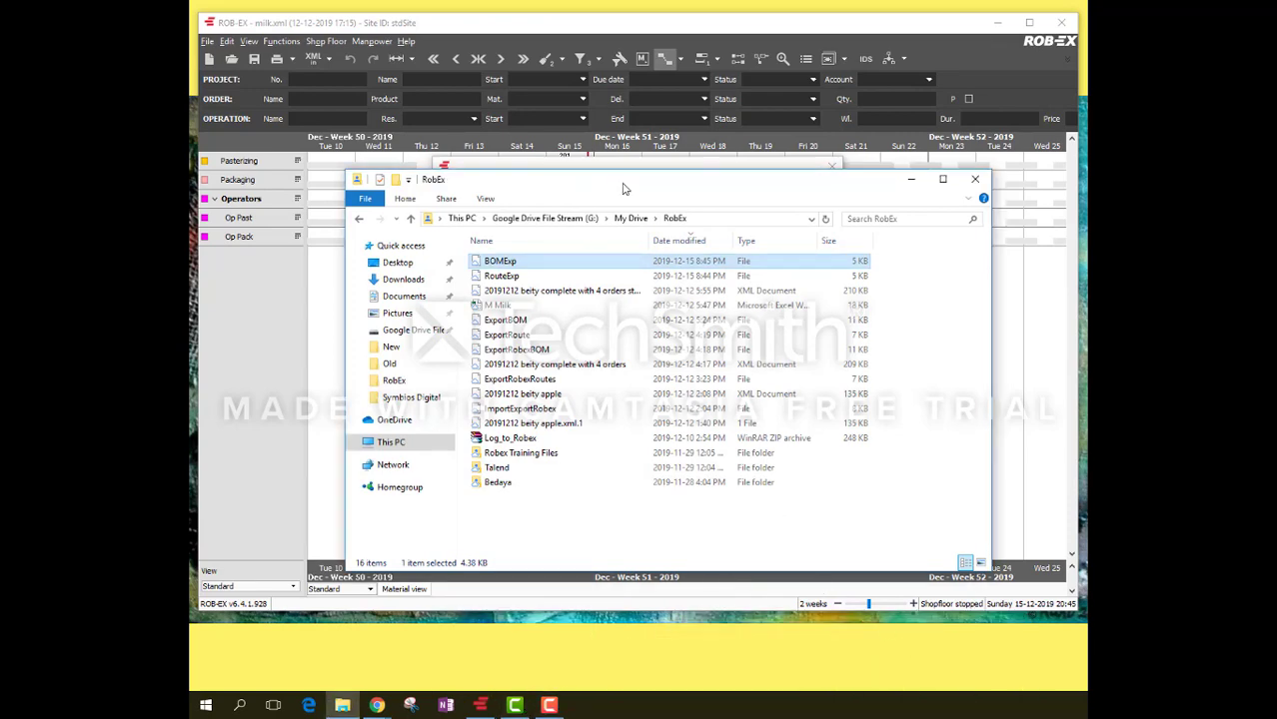
# Arrange the RobEx folder window beside a blank Excel workbook and open the exported RouteExp file in Excel
pyautogui.moveTo(624, 186); pyautogui.dragTo(495, 128)
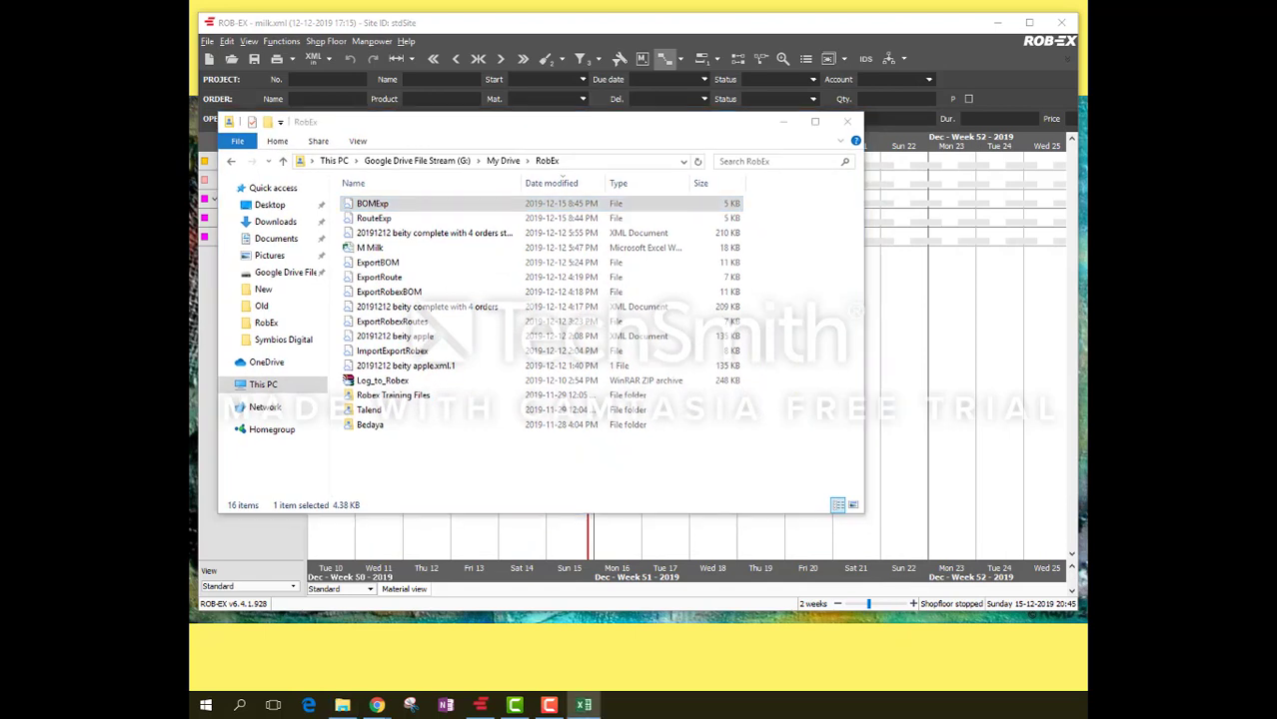
pyautogui.moveTo(192, 145); pyautogui.dragTo(1051, 348)
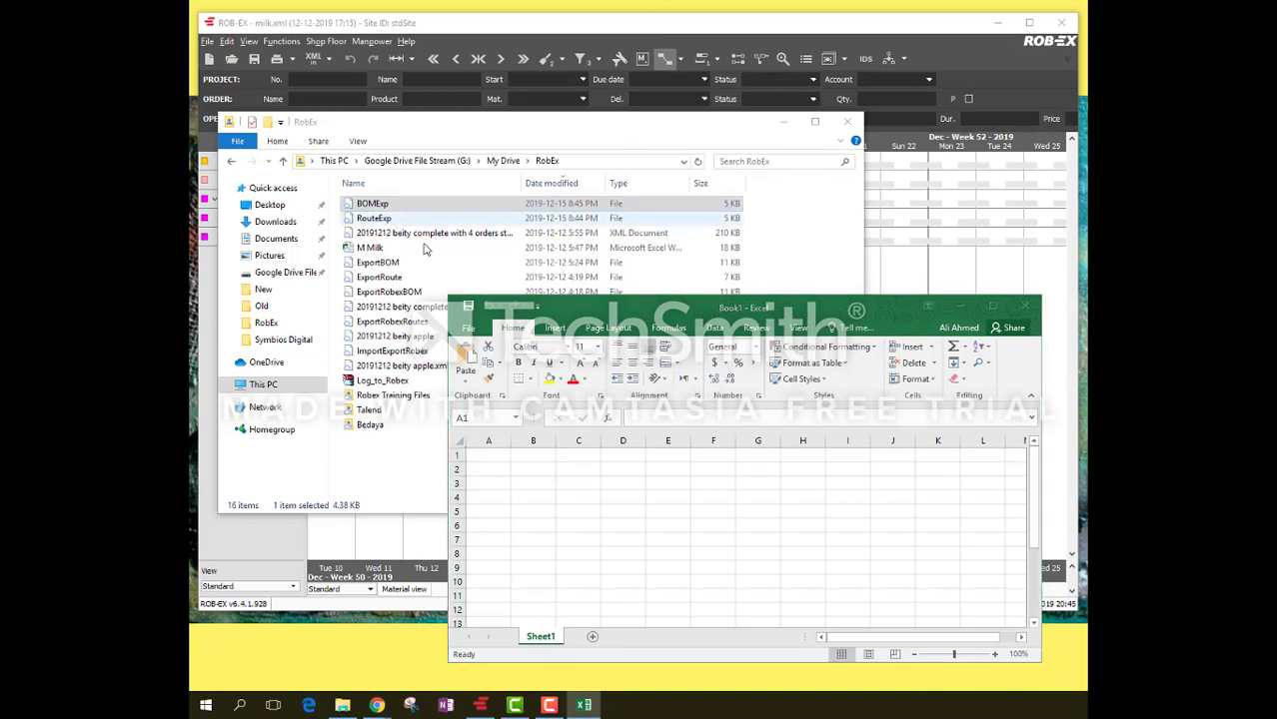
pyautogui.moveTo(395, 218); pyautogui.dragTo(689, 561)
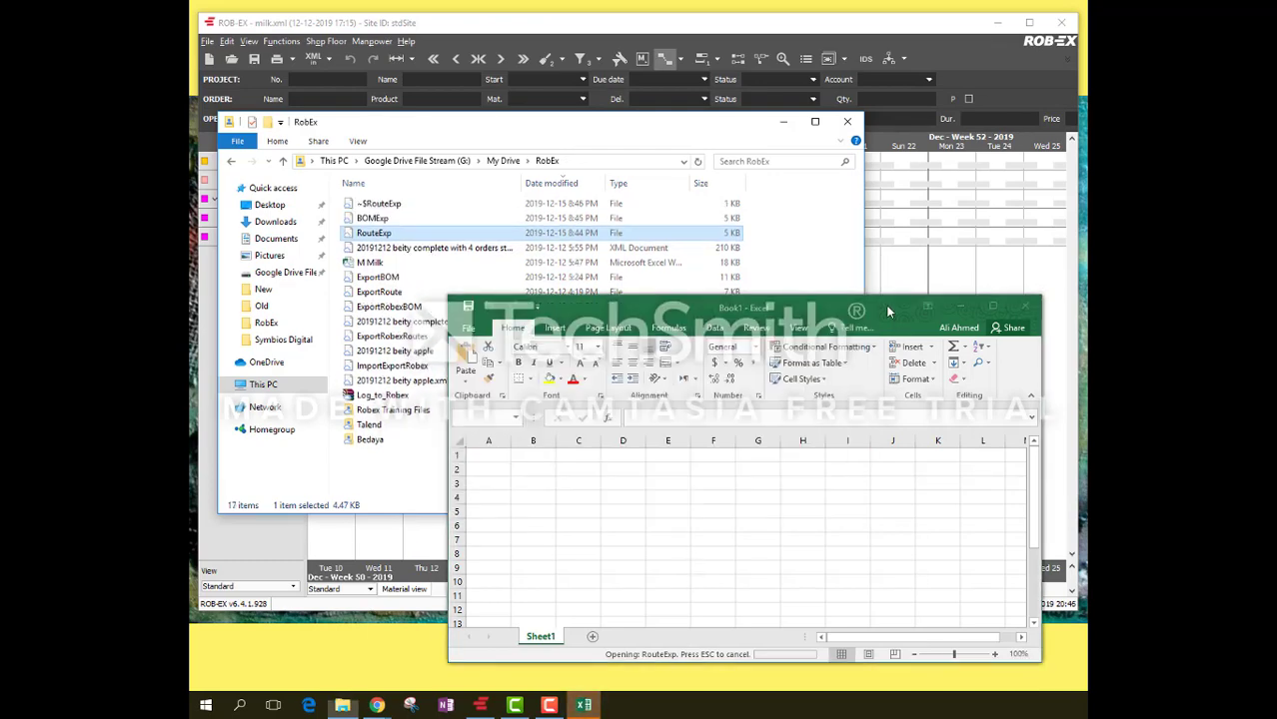
pyautogui.click(584, 392)
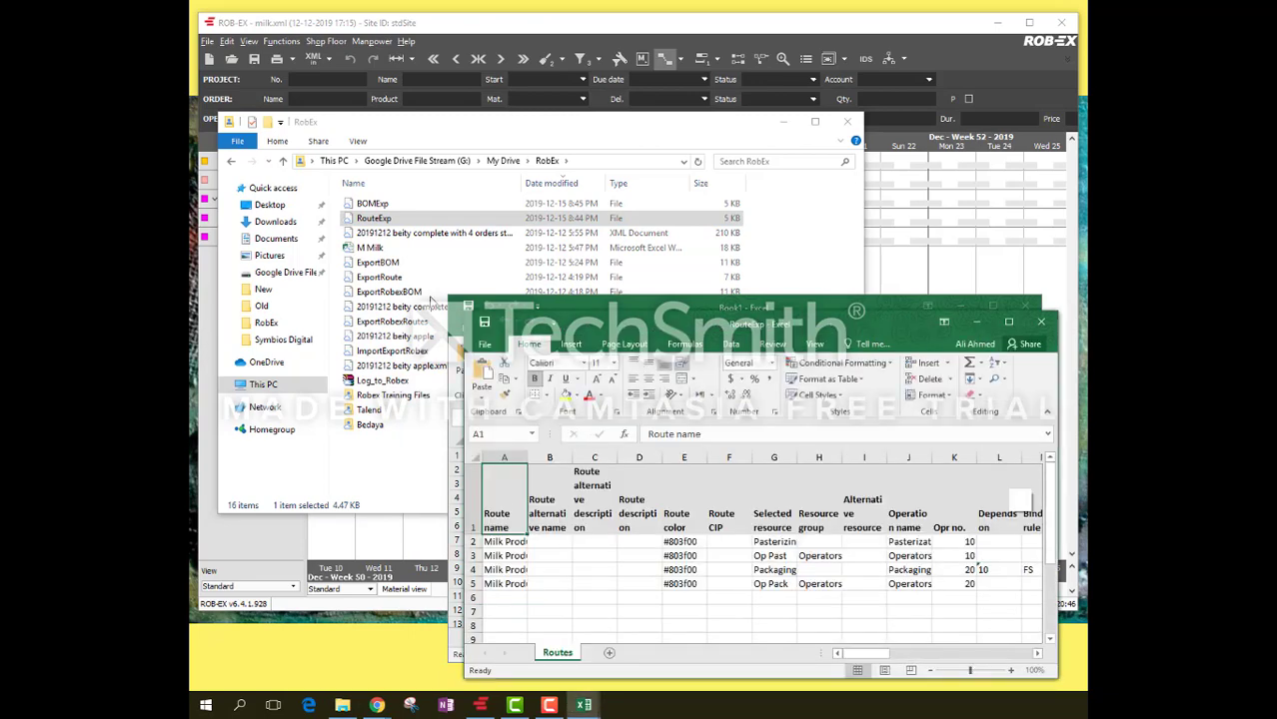
# Open the exported BOMExp file from the RobEx folder in Excel, accepting the file-format warning, and move its window below the file list
pyautogui.moveTo(385, 206); pyautogui.dragTo(673, 600)
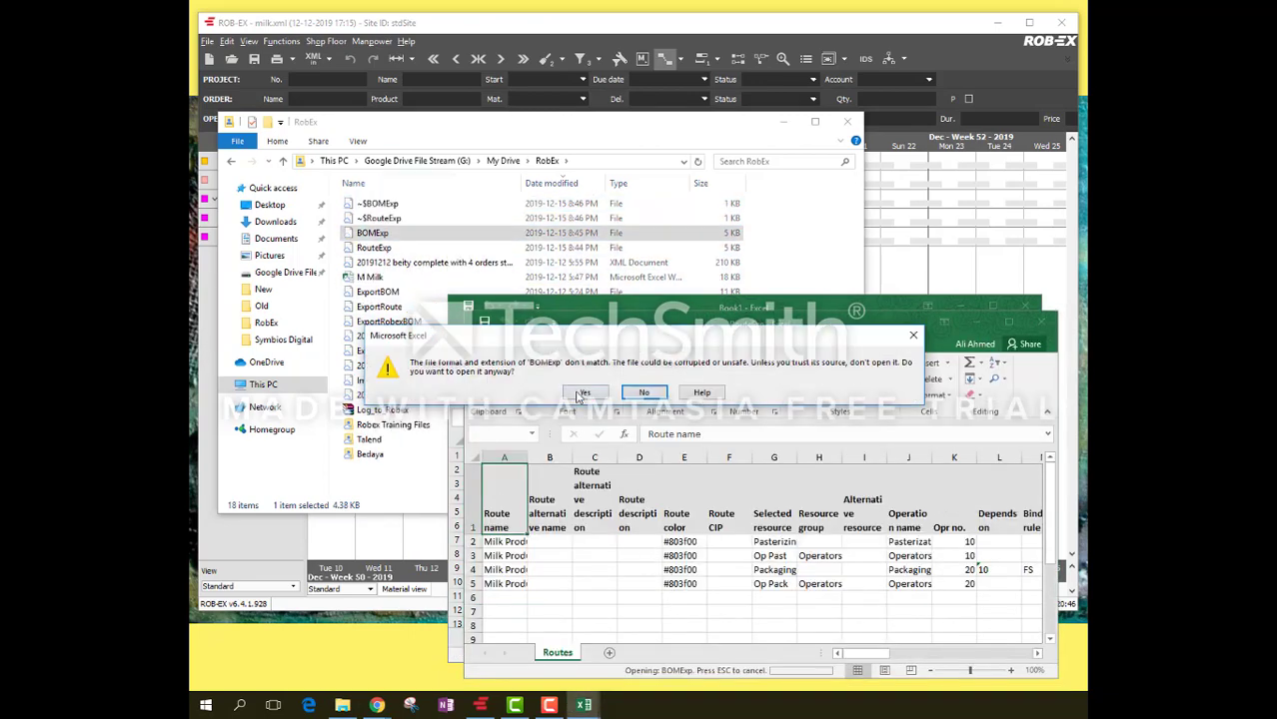
pyautogui.click(579, 397)
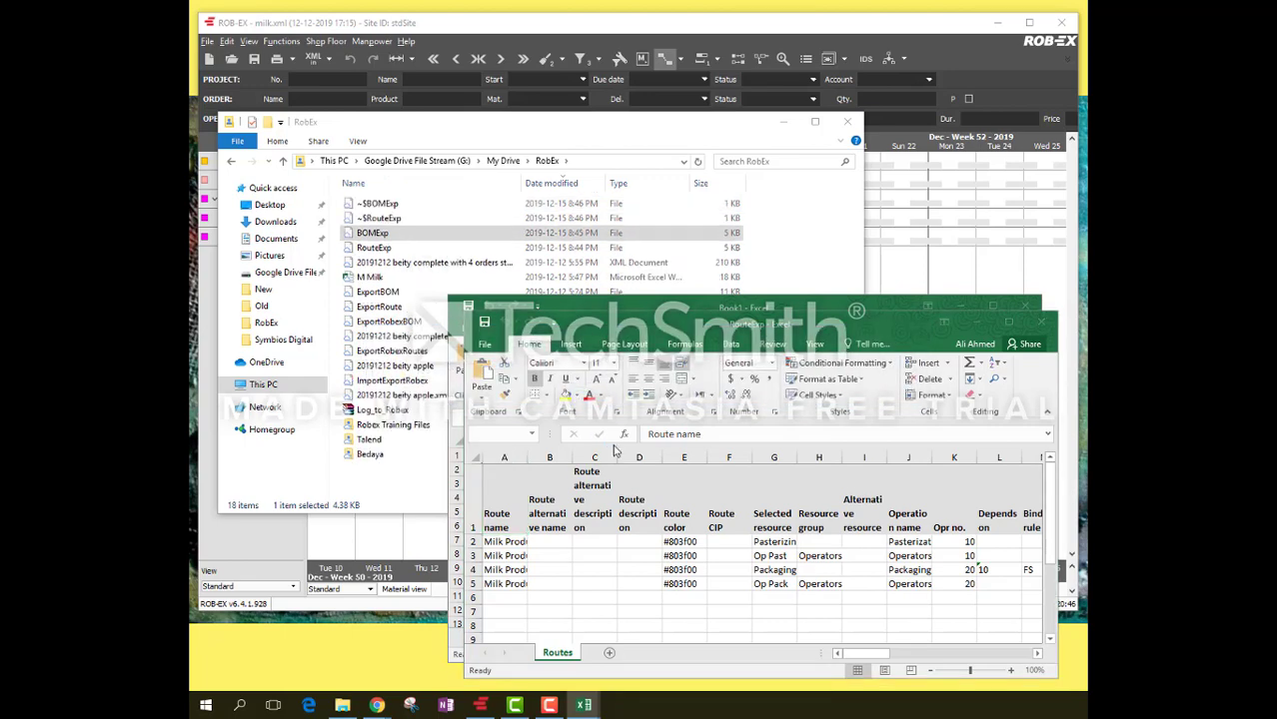
pyautogui.moveTo(496, 224); pyautogui.dragTo(581, 298)
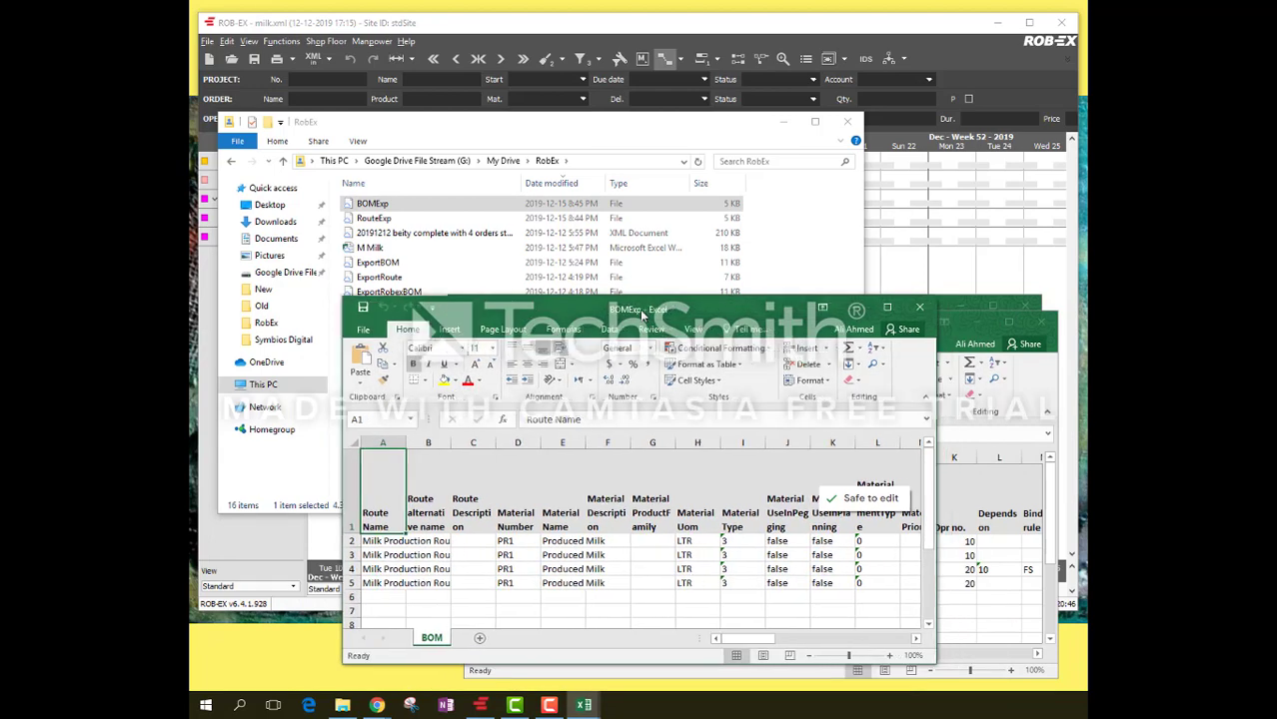
# Enlarge the RouteExp workbook window and widen the Route name, Selected resource and Operation name columns to show their full text
pyautogui.click(1052, 390)
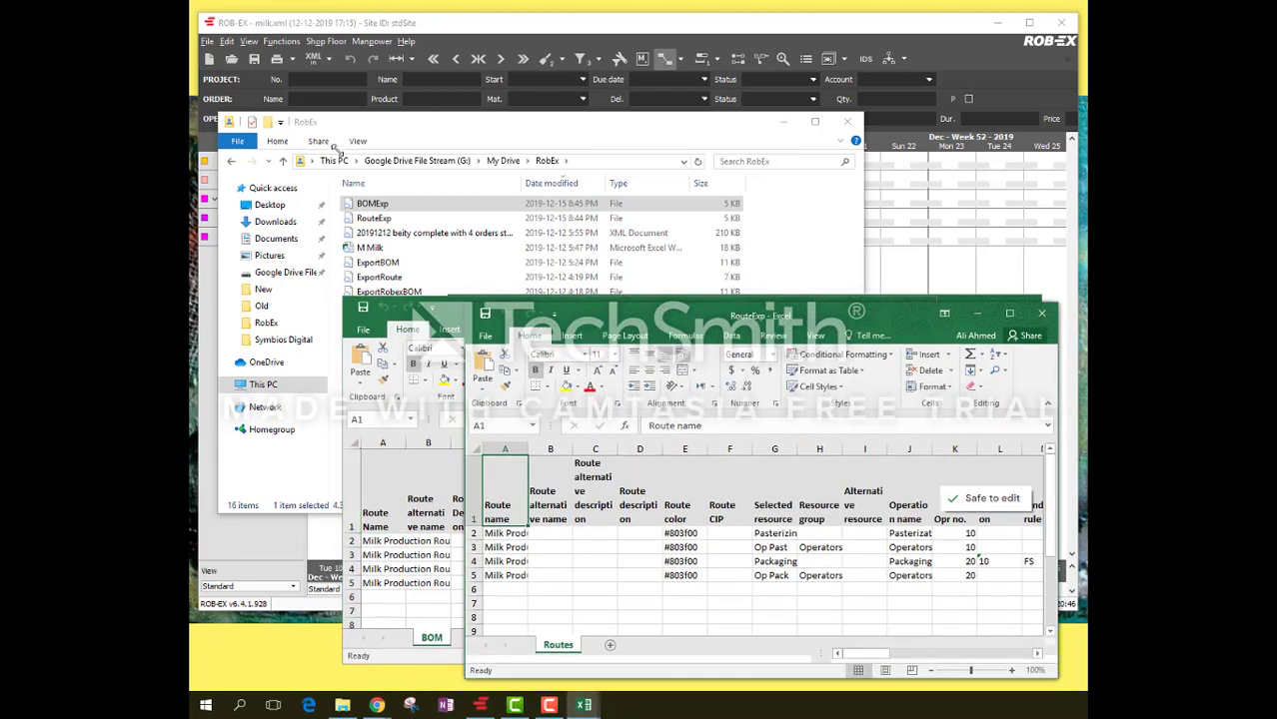
pyautogui.moveTo(465, 311); pyautogui.dragTo(275, 105)
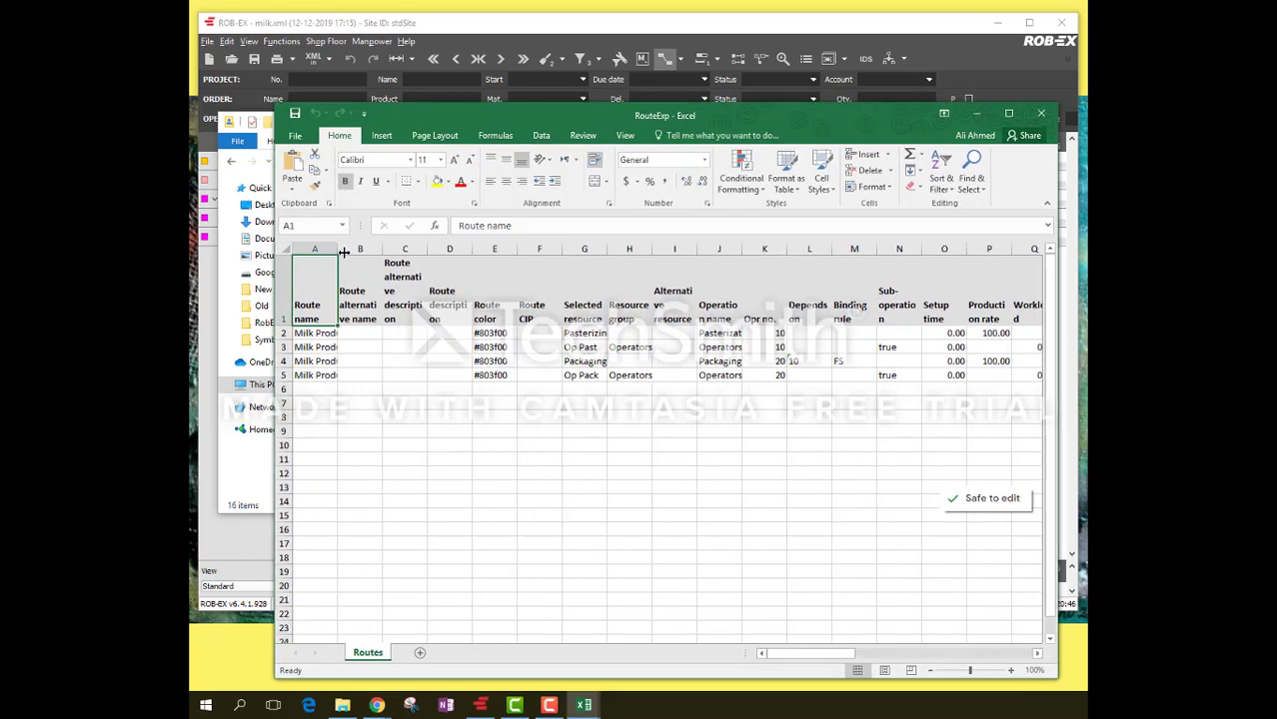
pyautogui.moveTo(338, 249); pyautogui.dragTo(397, 249)
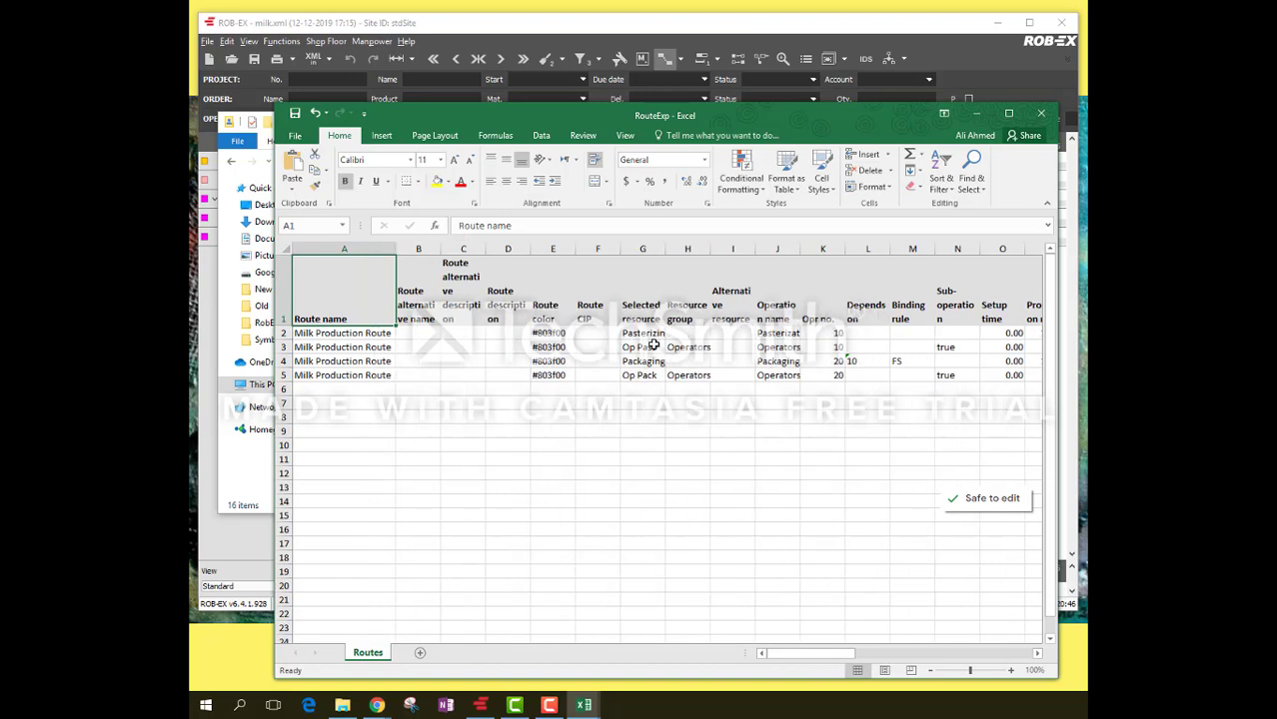
pyautogui.moveTo(668, 252); pyautogui.dragTo(715, 254)
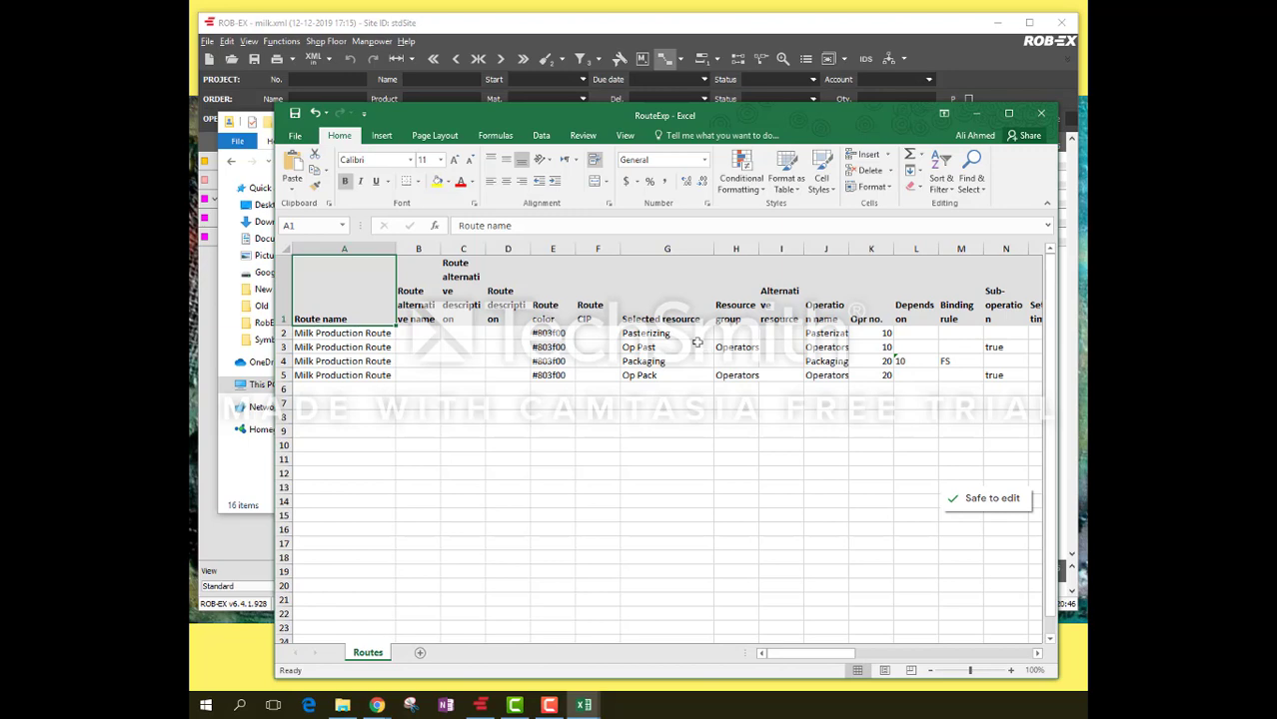
pyautogui.moveTo(848, 247); pyautogui.dragTo(891, 250)
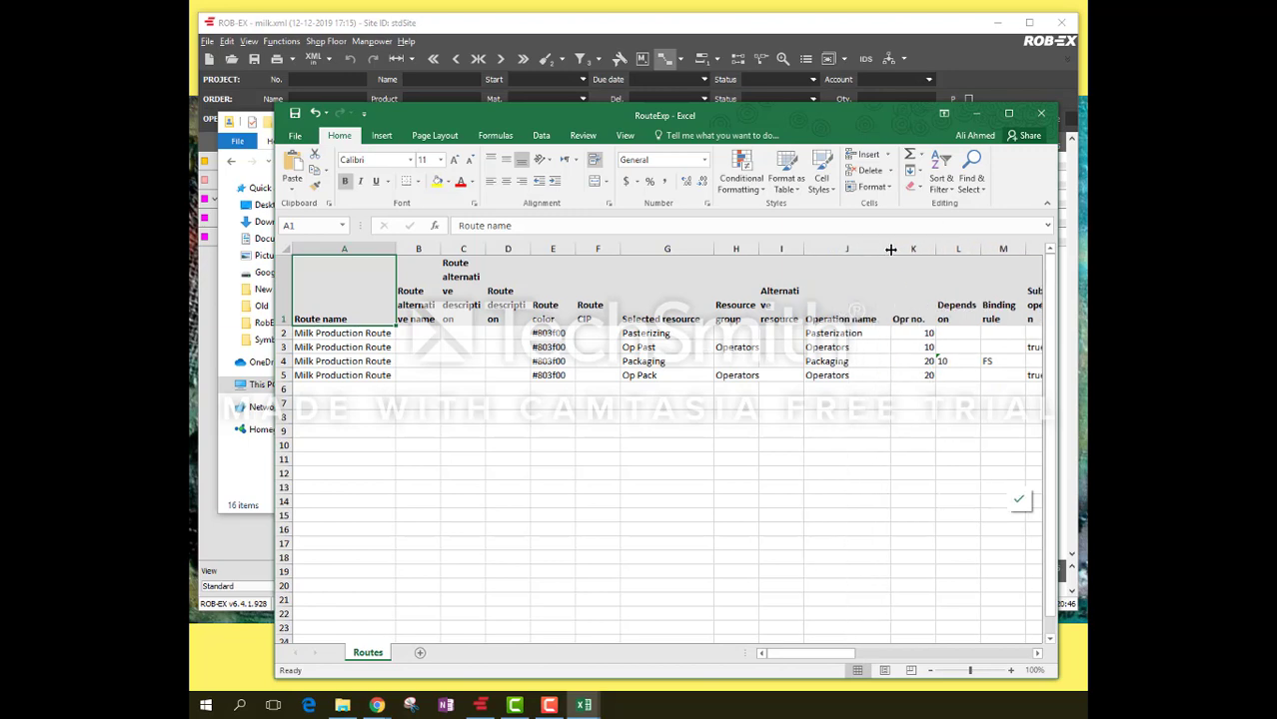
pyautogui.click(923, 361)
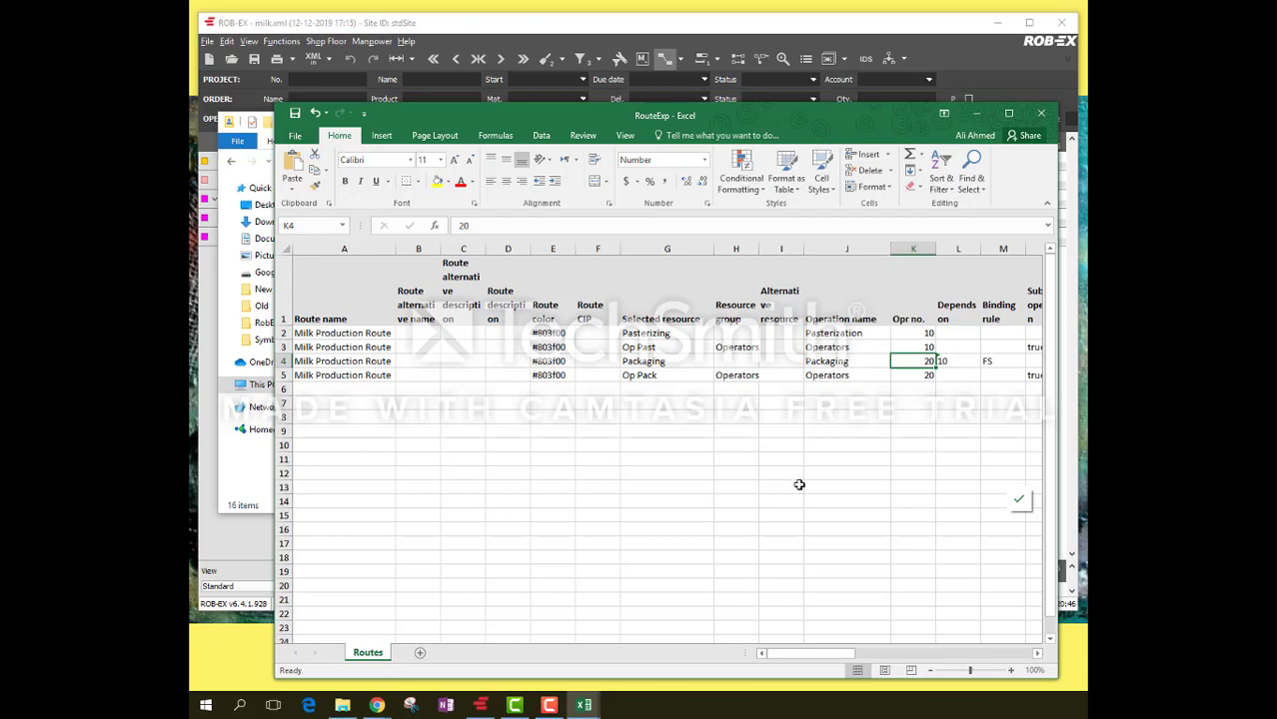
pyautogui.moveTo(841, 654)
pyautogui.mouseDown()
pyautogui.moveTo(945, 659)
pyautogui.moveTo(828, 654)
pyautogui.mouseUp()
# Open the existing ExportRoute file from the RobEx folder in Excel and align its window over RouteExp
pyautogui.click(342, 705)
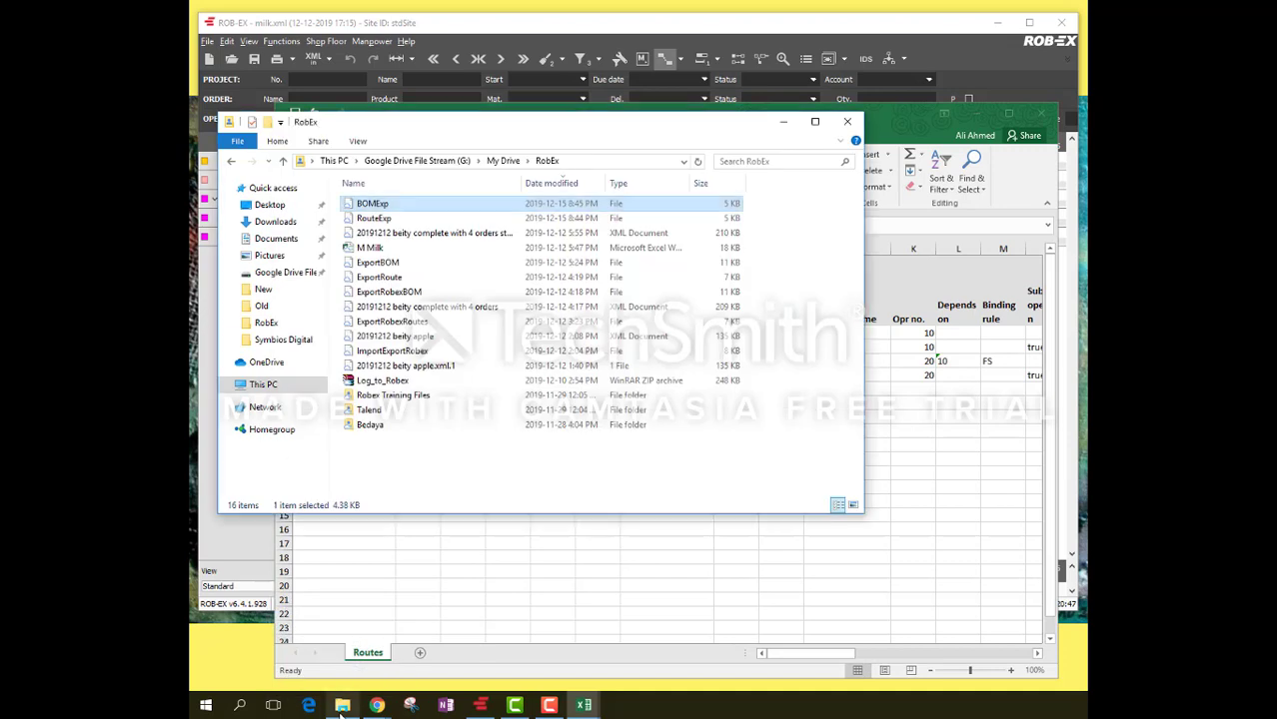
pyautogui.click(420, 280)
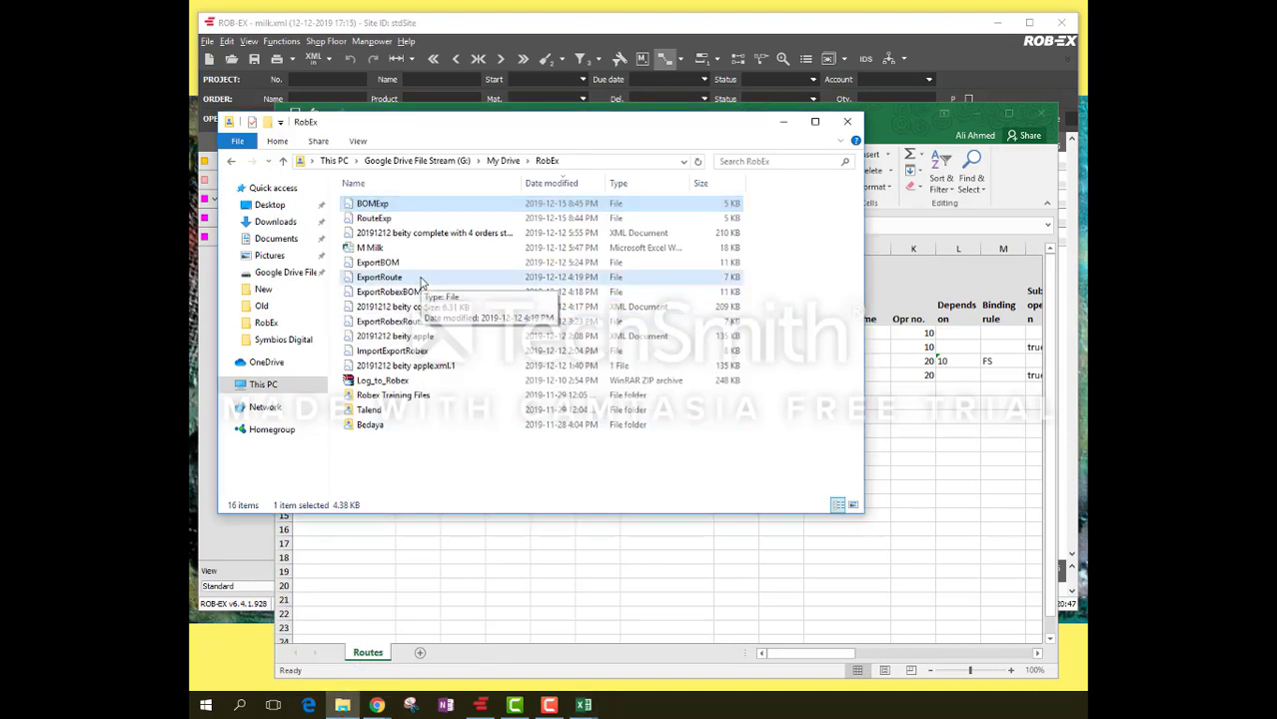
pyautogui.moveTo(393, 284); pyautogui.dragTo(936, 483)
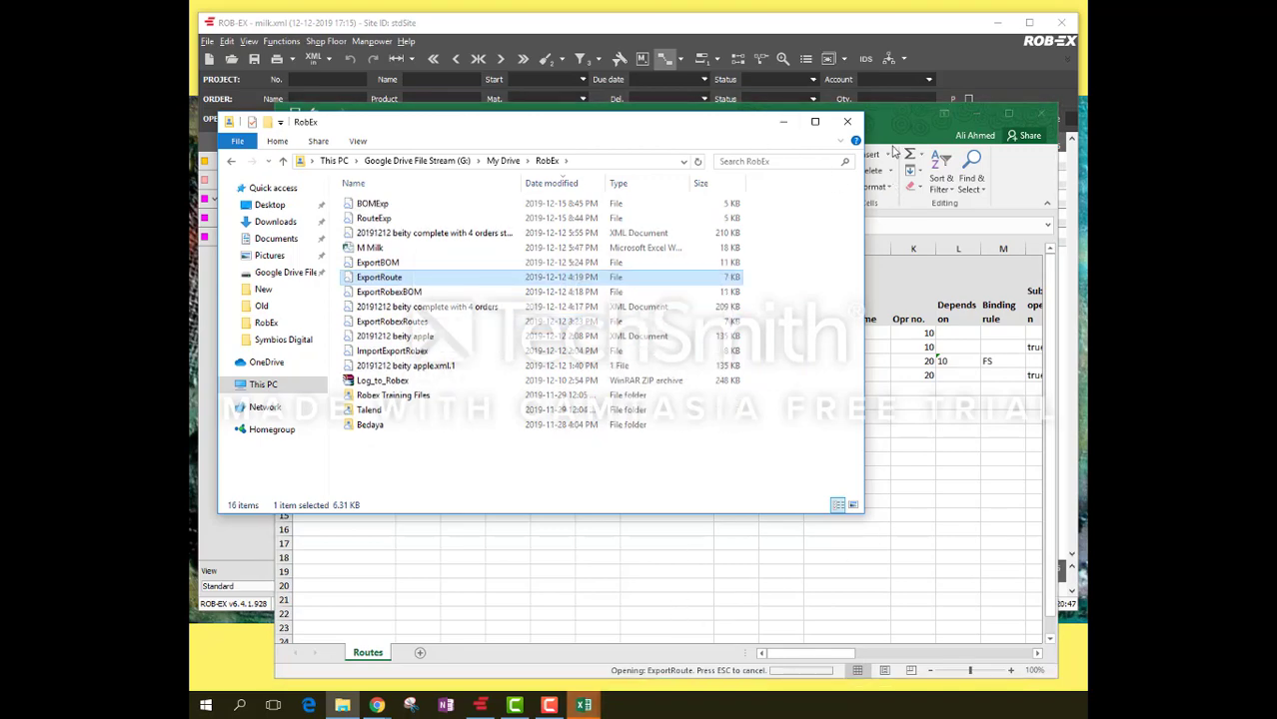
pyautogui.click(588, 392)
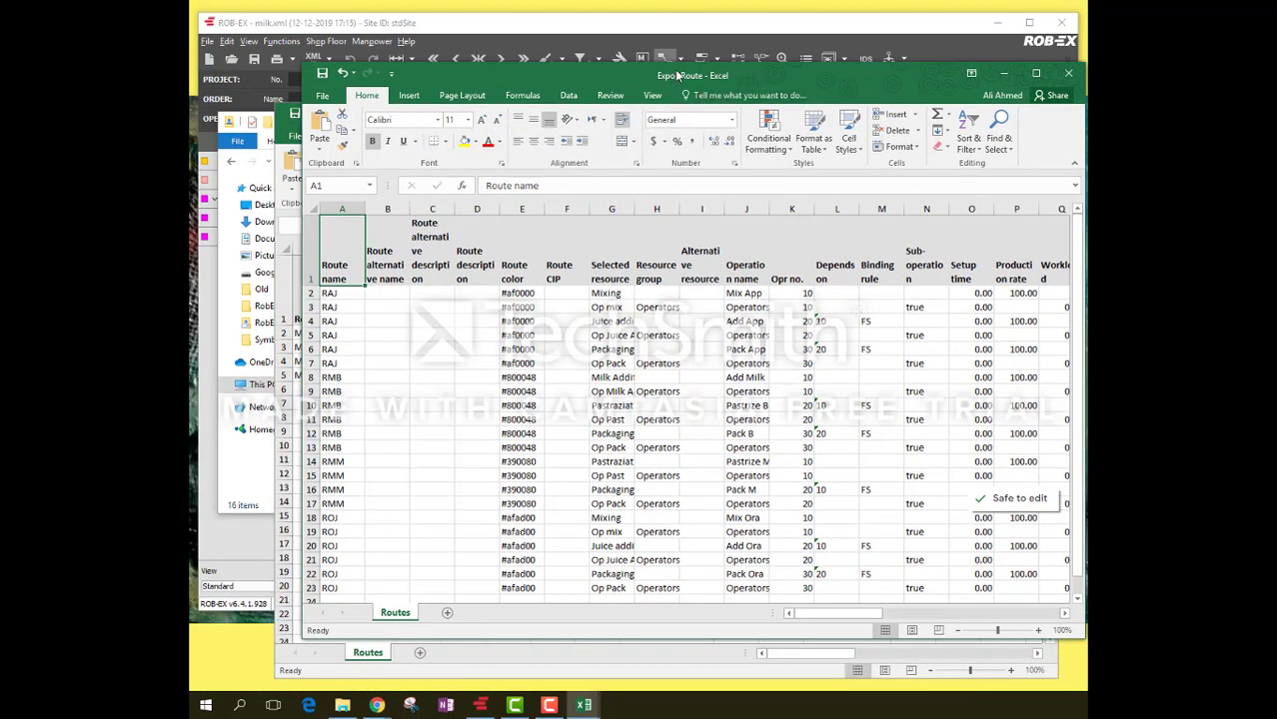
pyautogui.moveTo(678, 76); pyautogui.dragTo(647, 75)
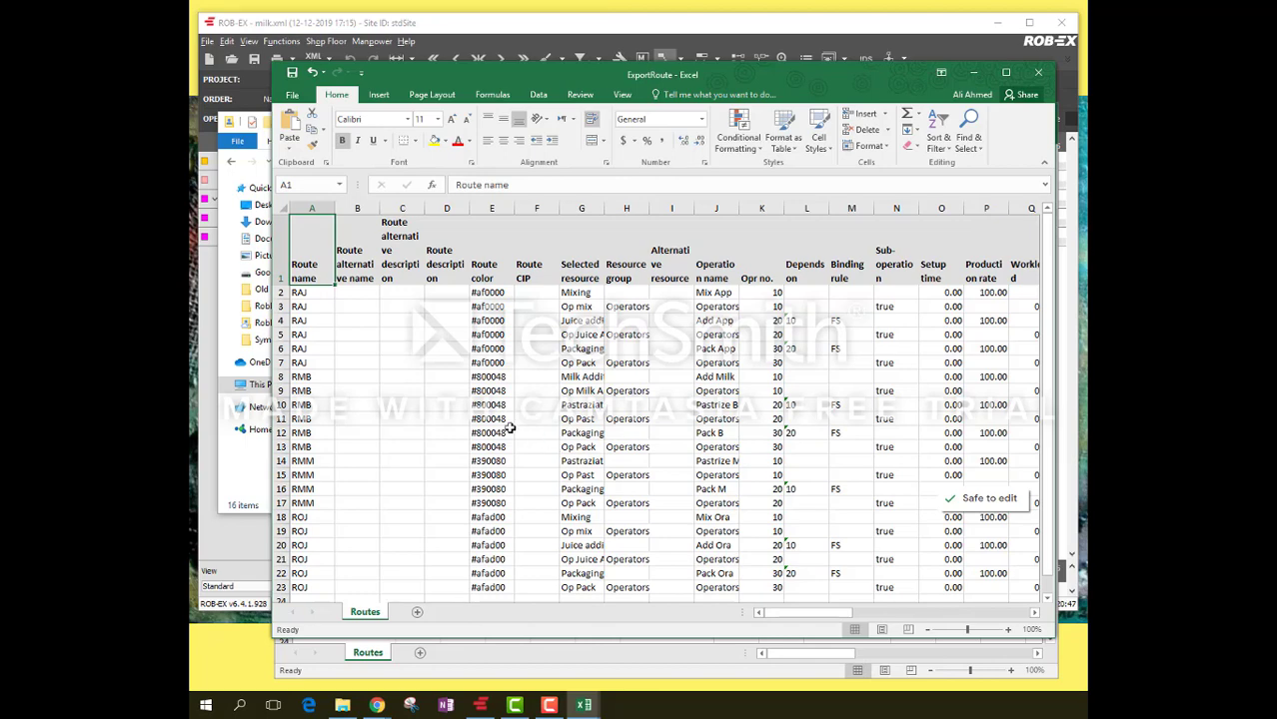
# Copy rows 2 to 23 of the Routes sheet in ExportRoute
pyautogui.scroll(-1, 480, 425)
pyautogui.scroll(1, 450, 420)
pyautogui.click(314, 331)
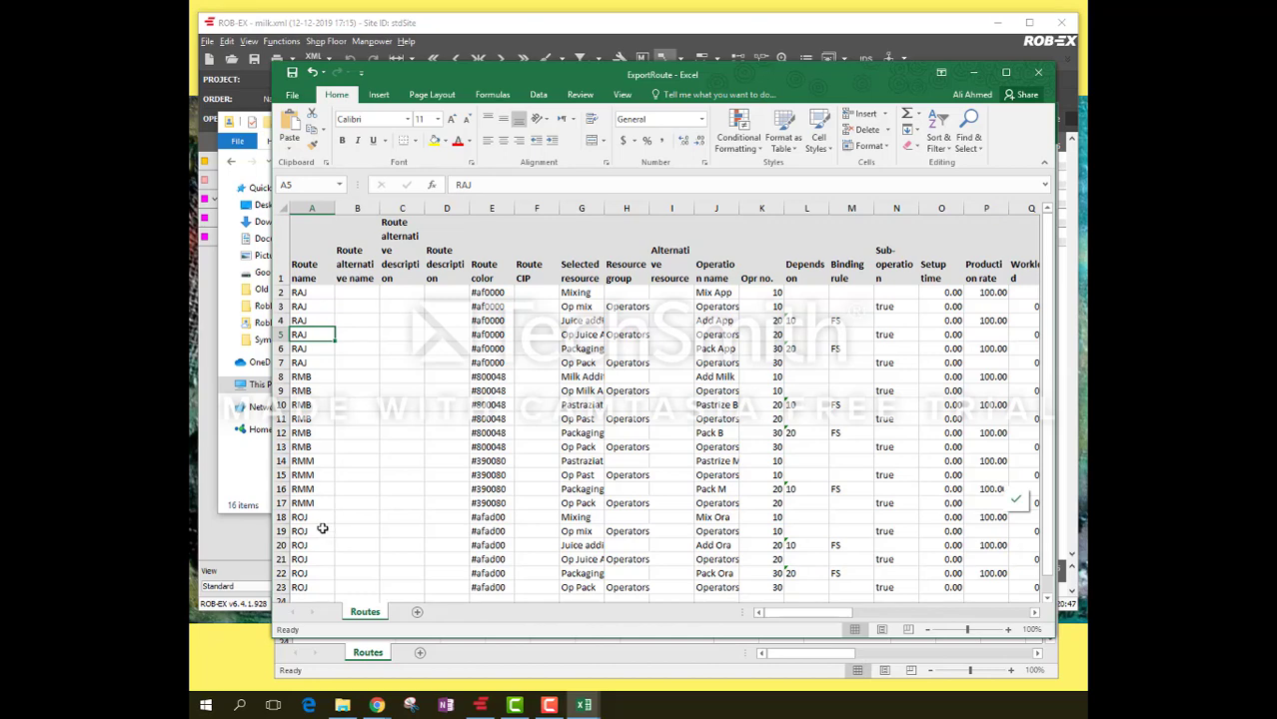
pyautogui.moveTo(280, 292); pyautogui.dragTo(282, 593)
pyautogui.rightClick(392, 452)
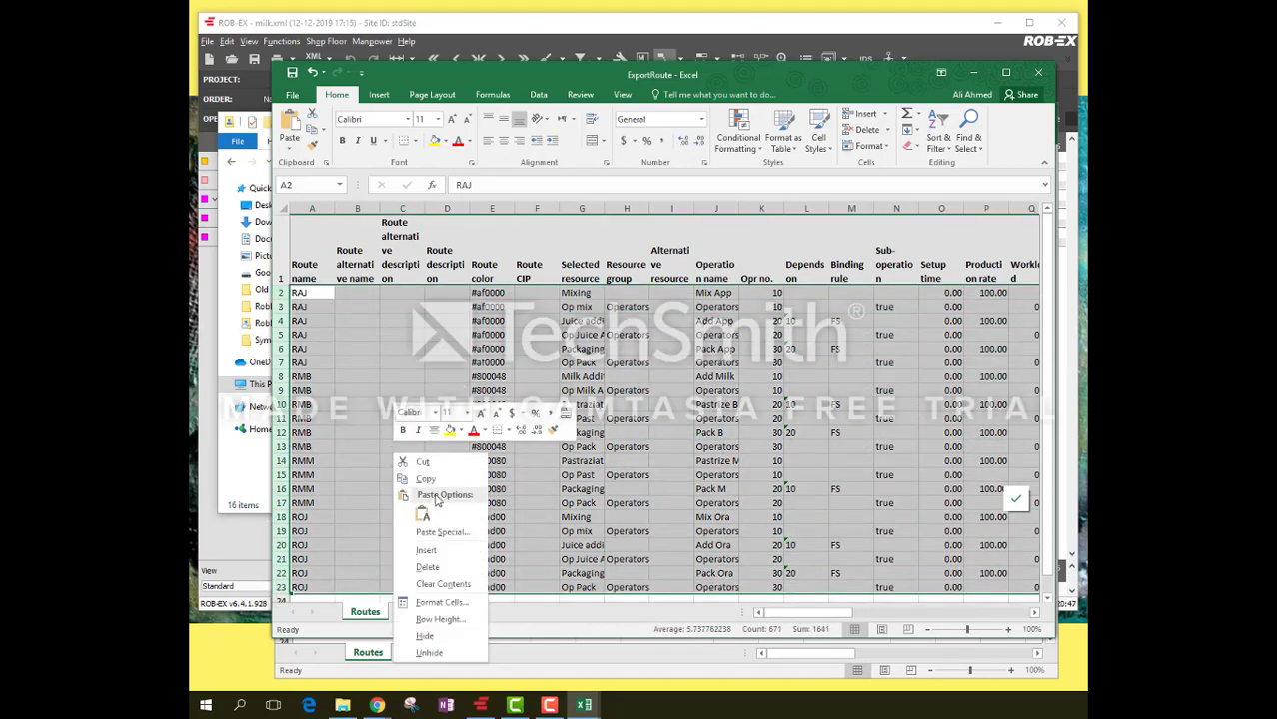
pyautogui.click(416, 474)
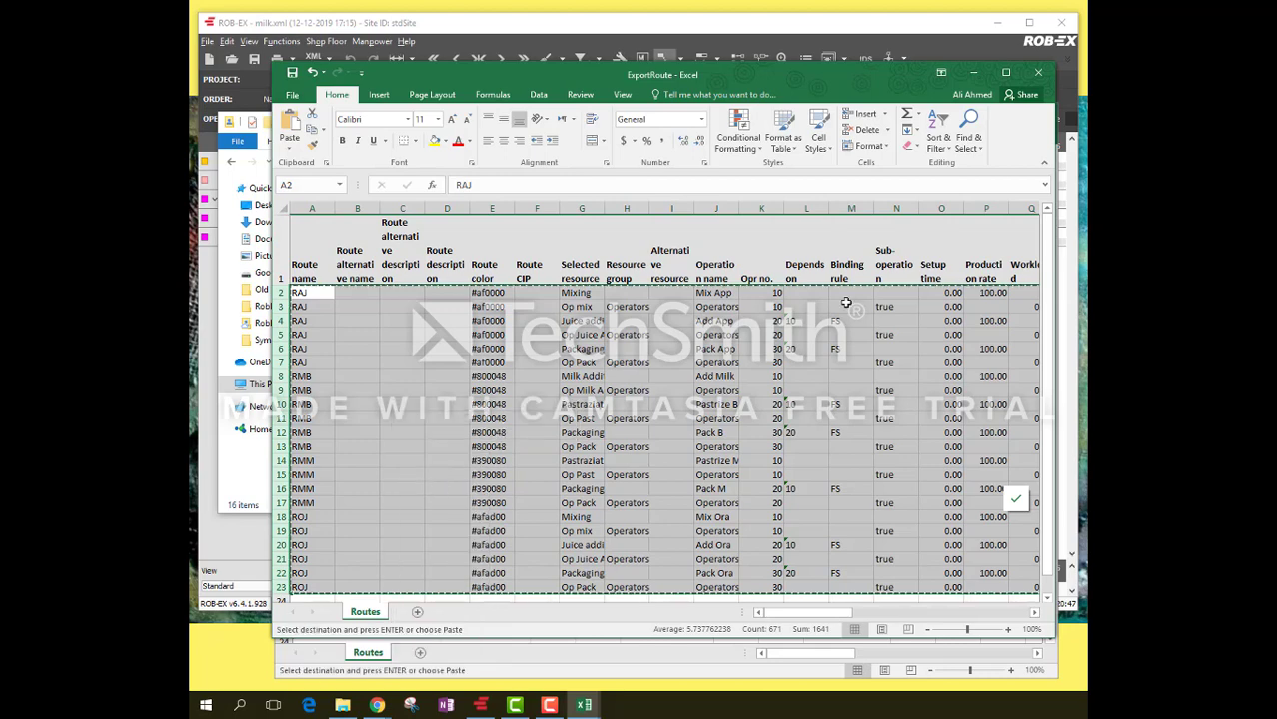
# Minimize ExportRoute and paste the copied route rows into RouteExp starting at row 2, overwriting the milk routes
pyautogui.click(1039, 72)
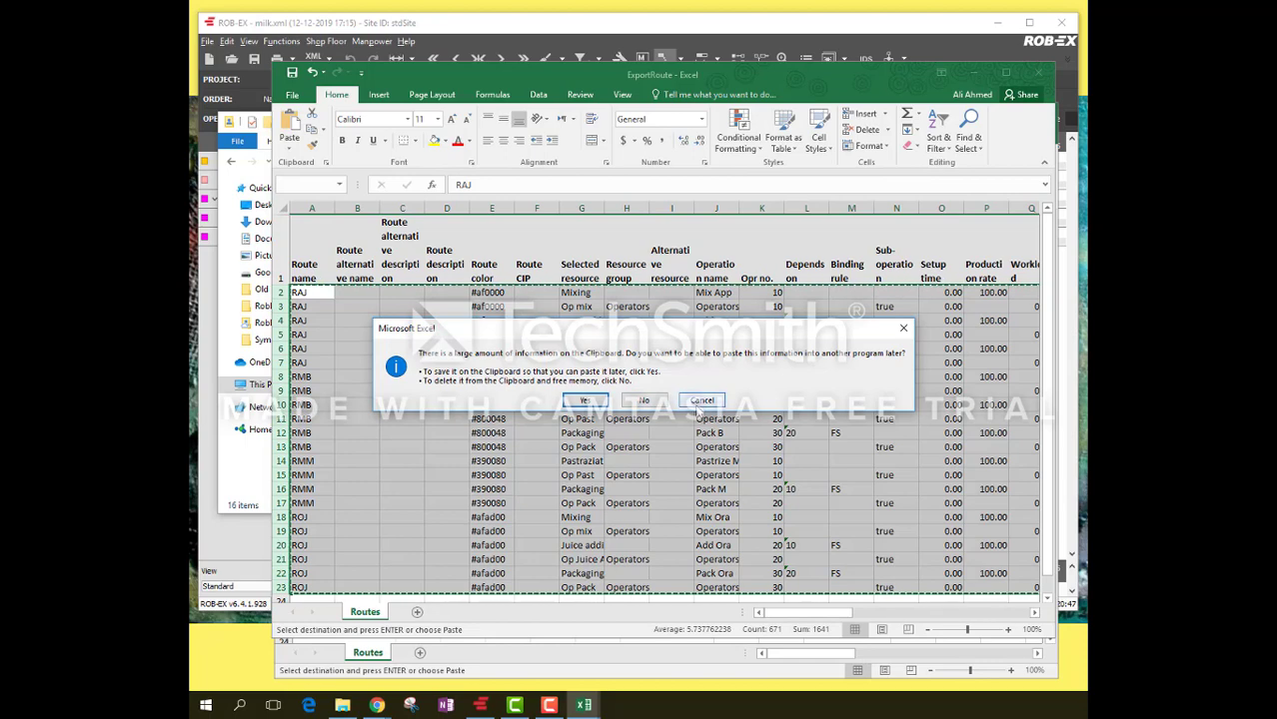
pyautogui.click(700, 404)
pyautogui.click(974, 74)
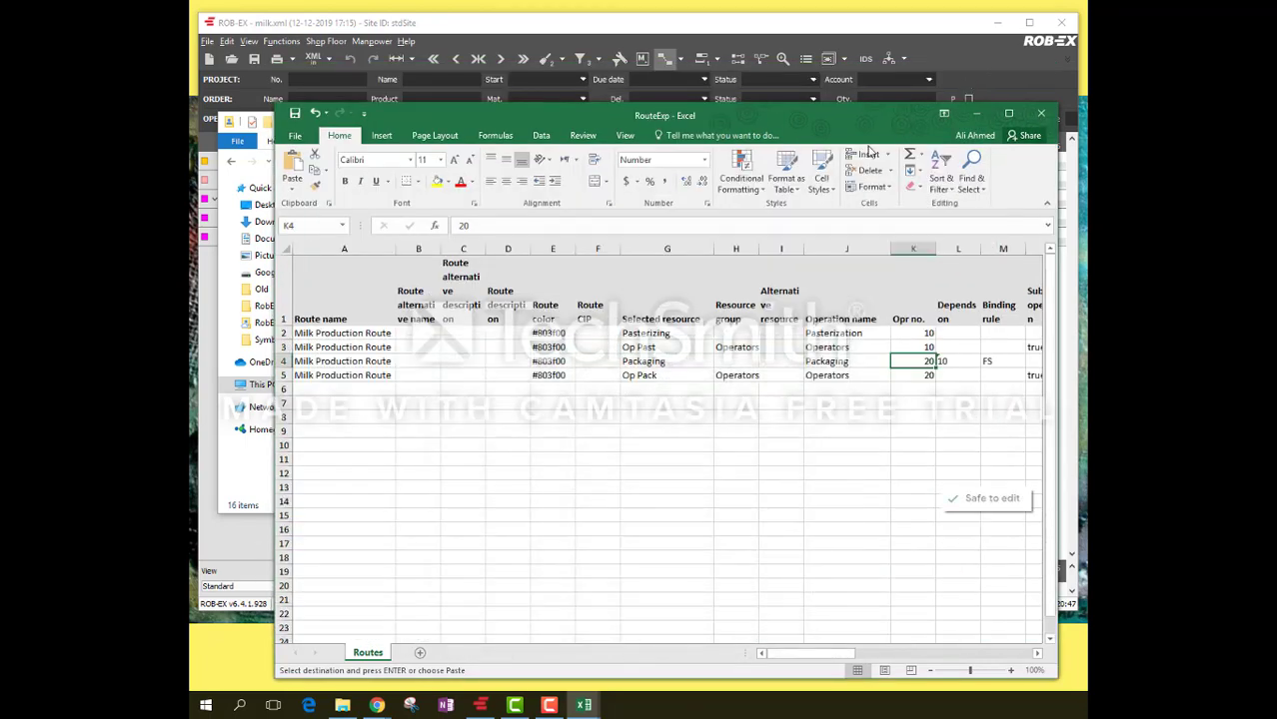
pyautogui.click(286, 333)
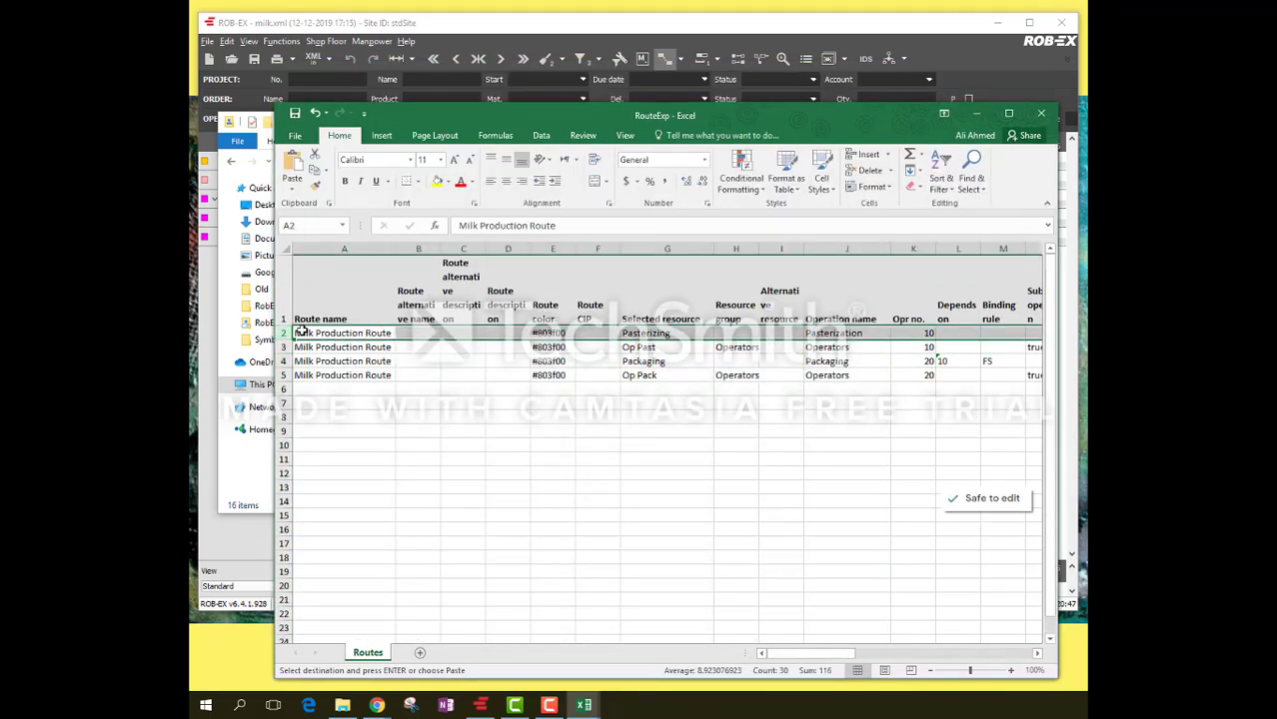
pyautogui.rightClick(290, 333)
pyautogui.click(354, 393)
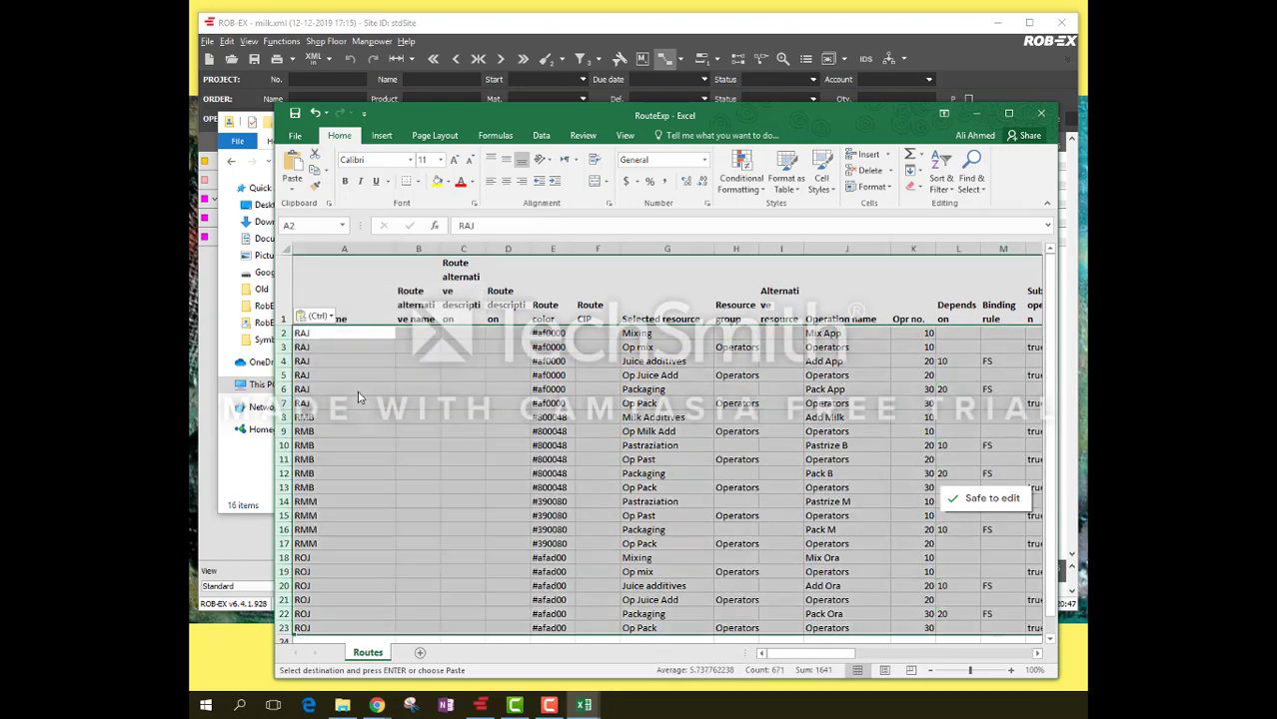
# Save the RouteExp workbook and close it
pyautogui.click(295, 135)
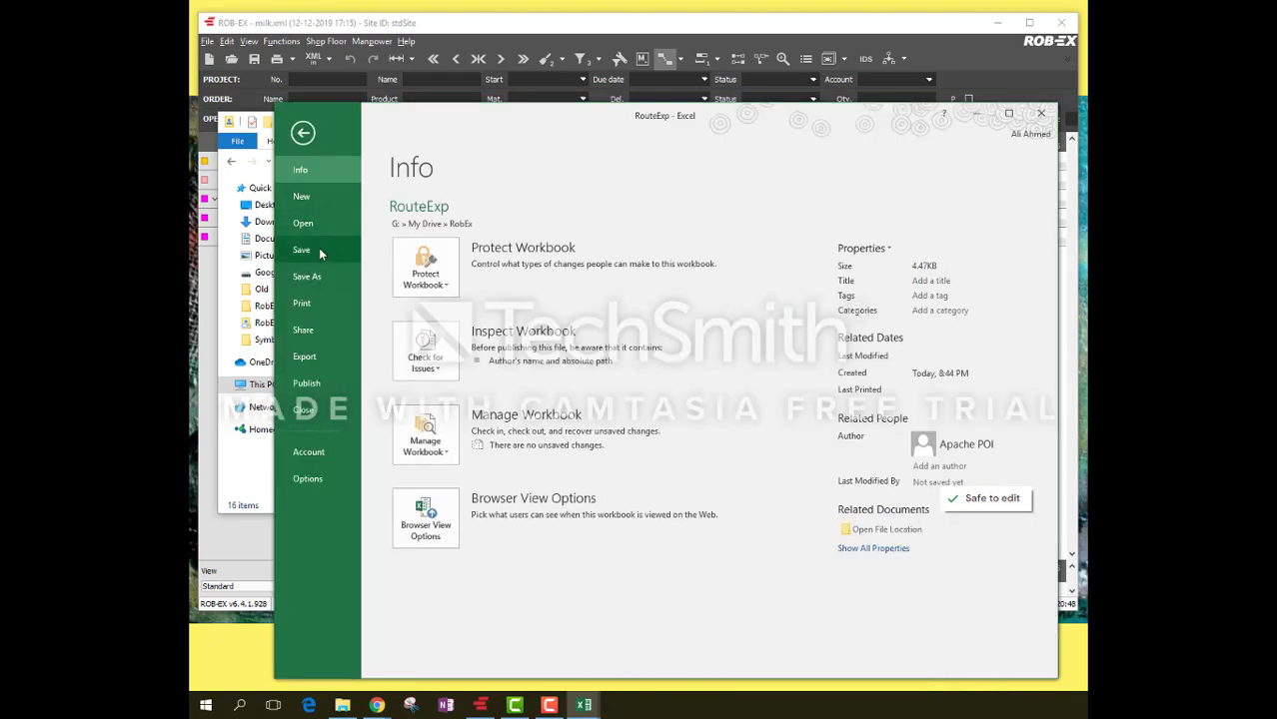
pyautogui.click(320, 250)
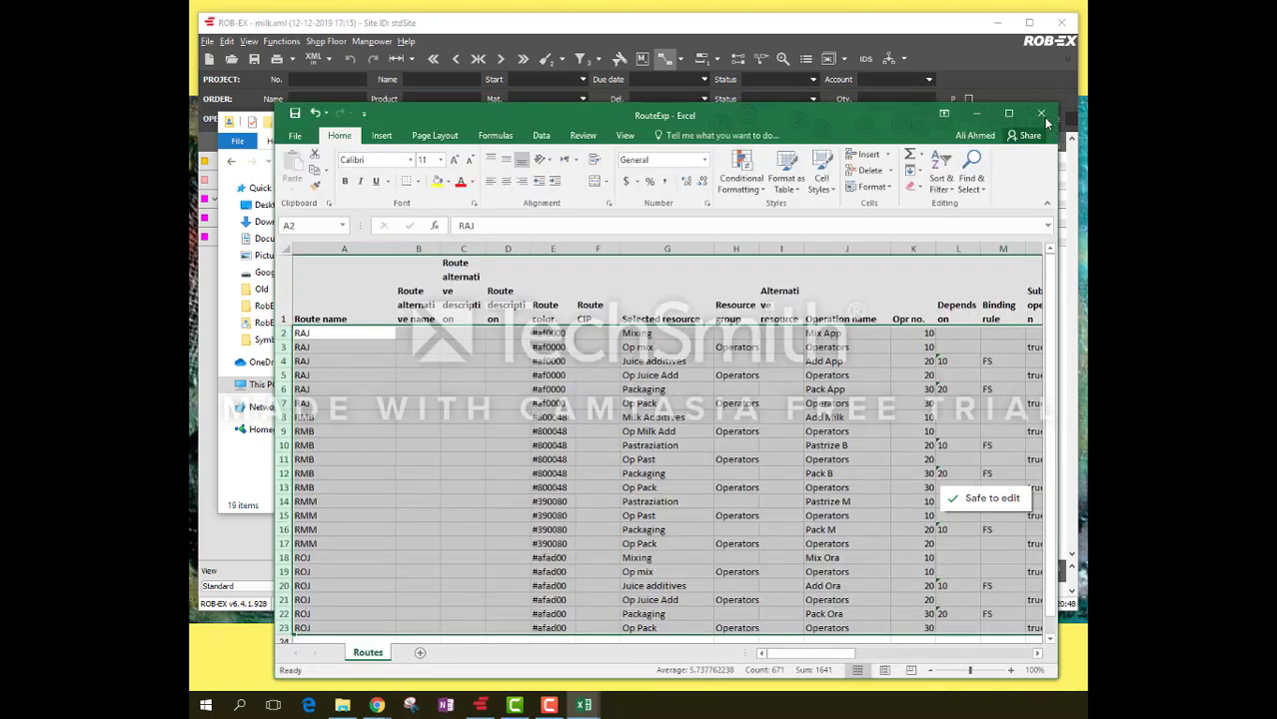
pyautogui.click(1041, 113)
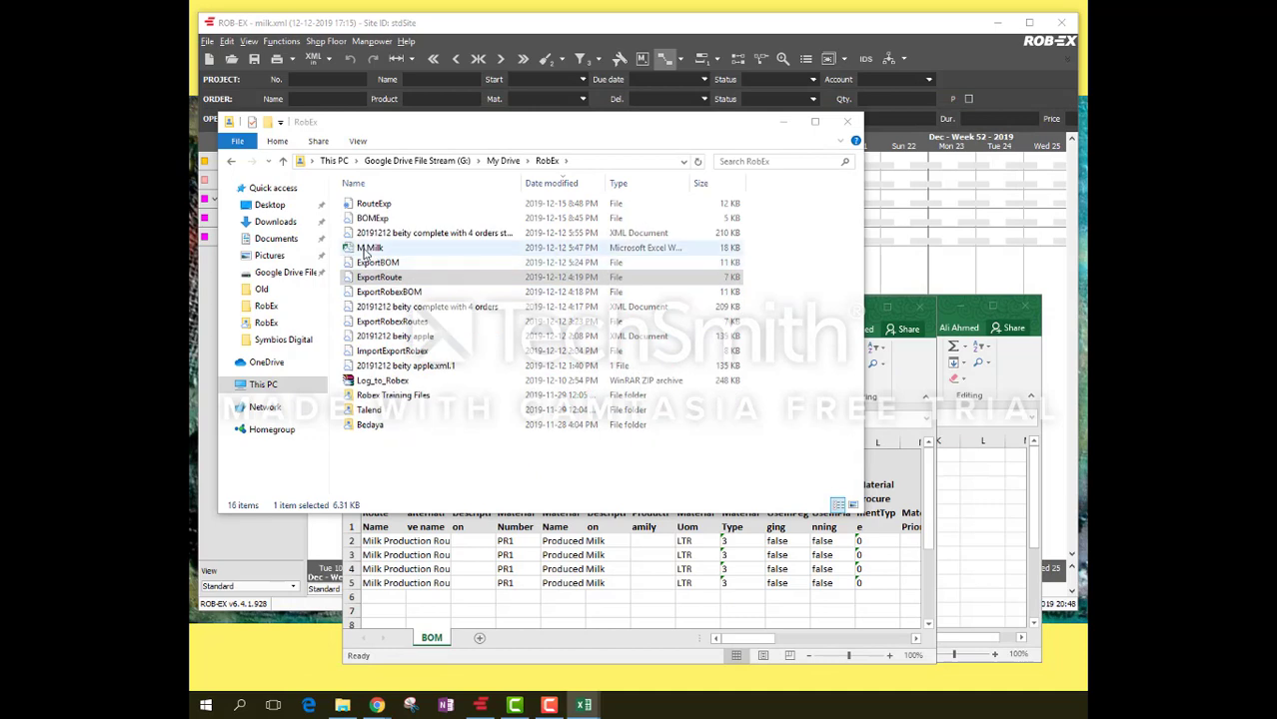
# Open the existing ExportBOM file from the RobEx folder in Excel, accepting the file-format warning, and make its window taller
pyautogui.click(646, 609)
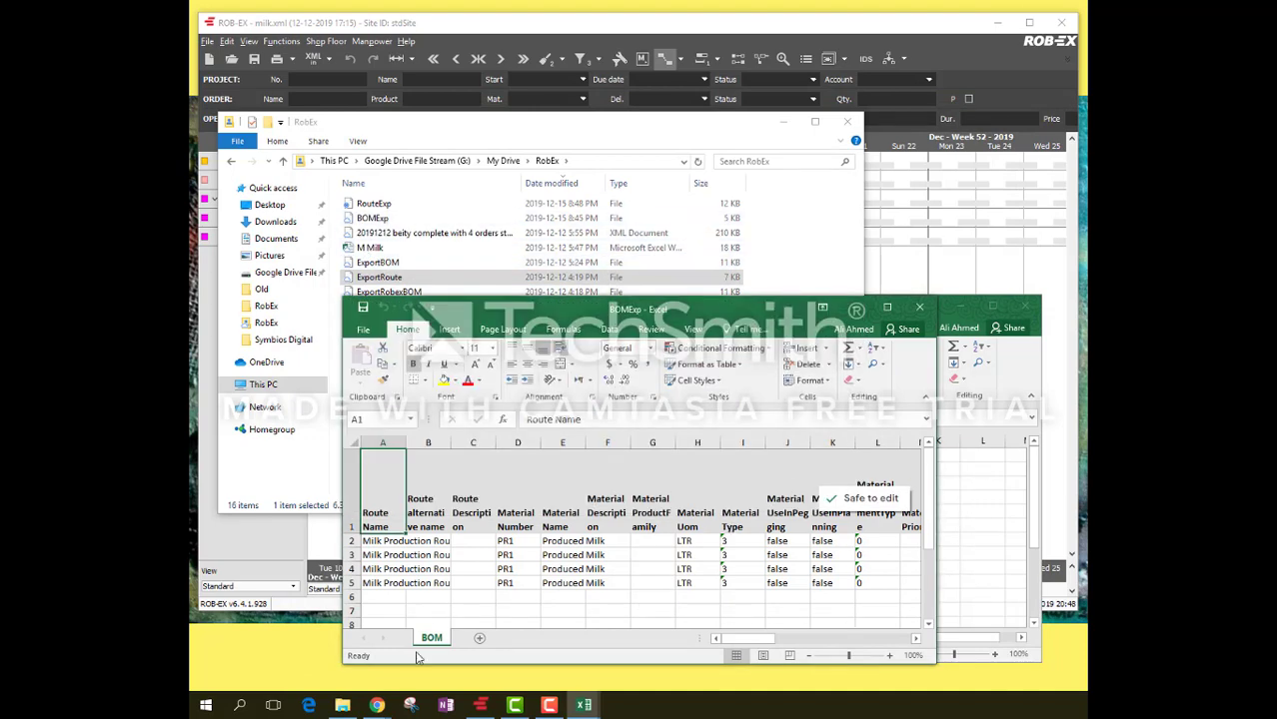
pyautogui.click(342, 705)
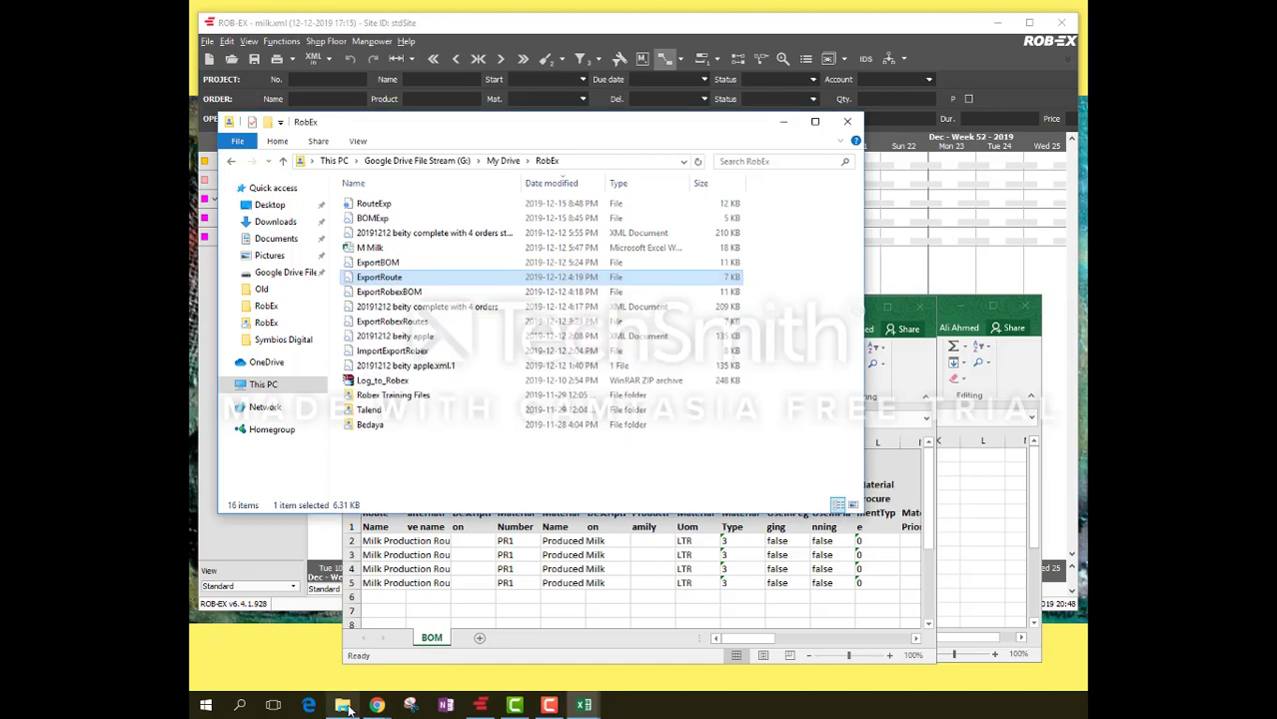
pyautogui.doubleClick(396, 264)
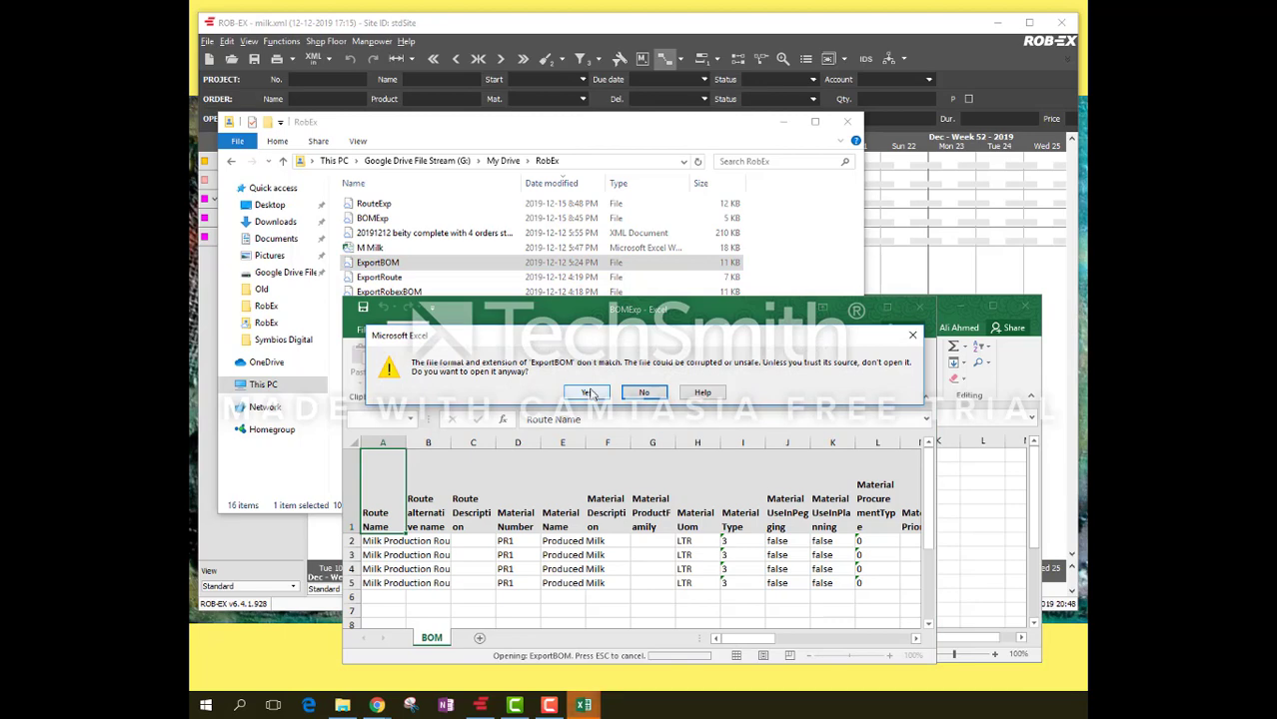
pyautogui.click(589, 393)
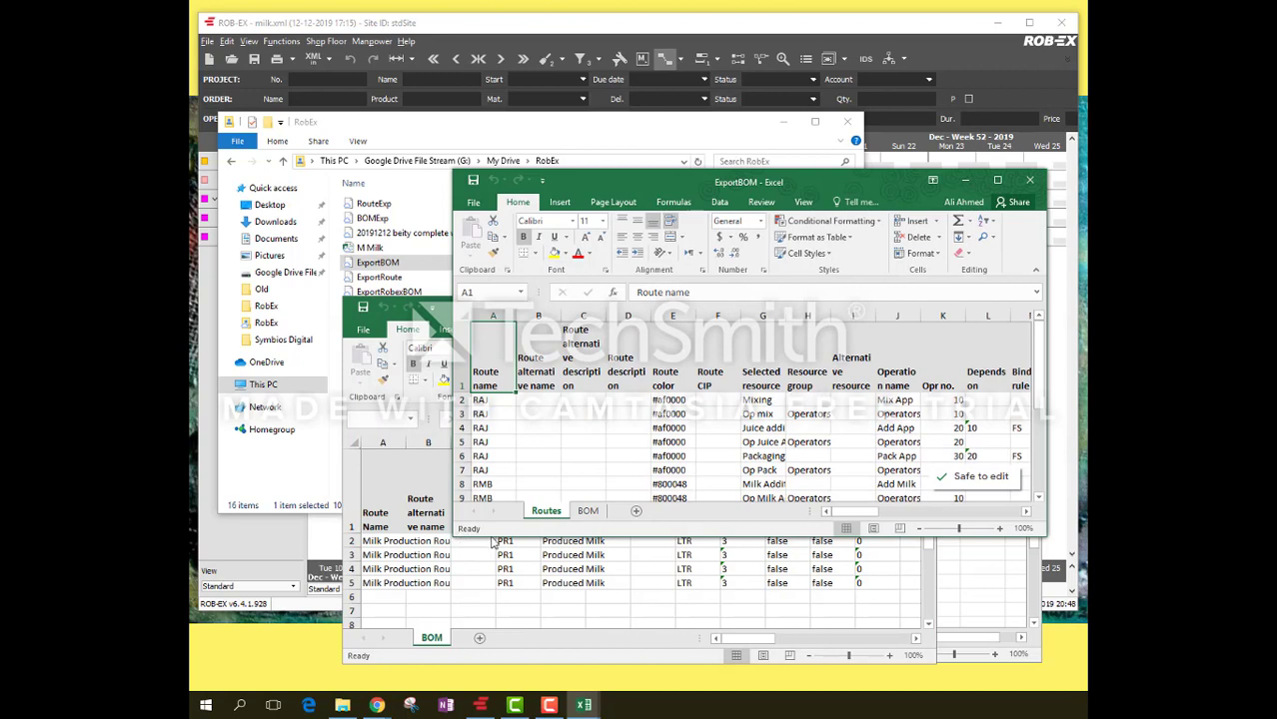
pyautogui.moveTo(492, 538); pyautogui.dragTo(493, 681)
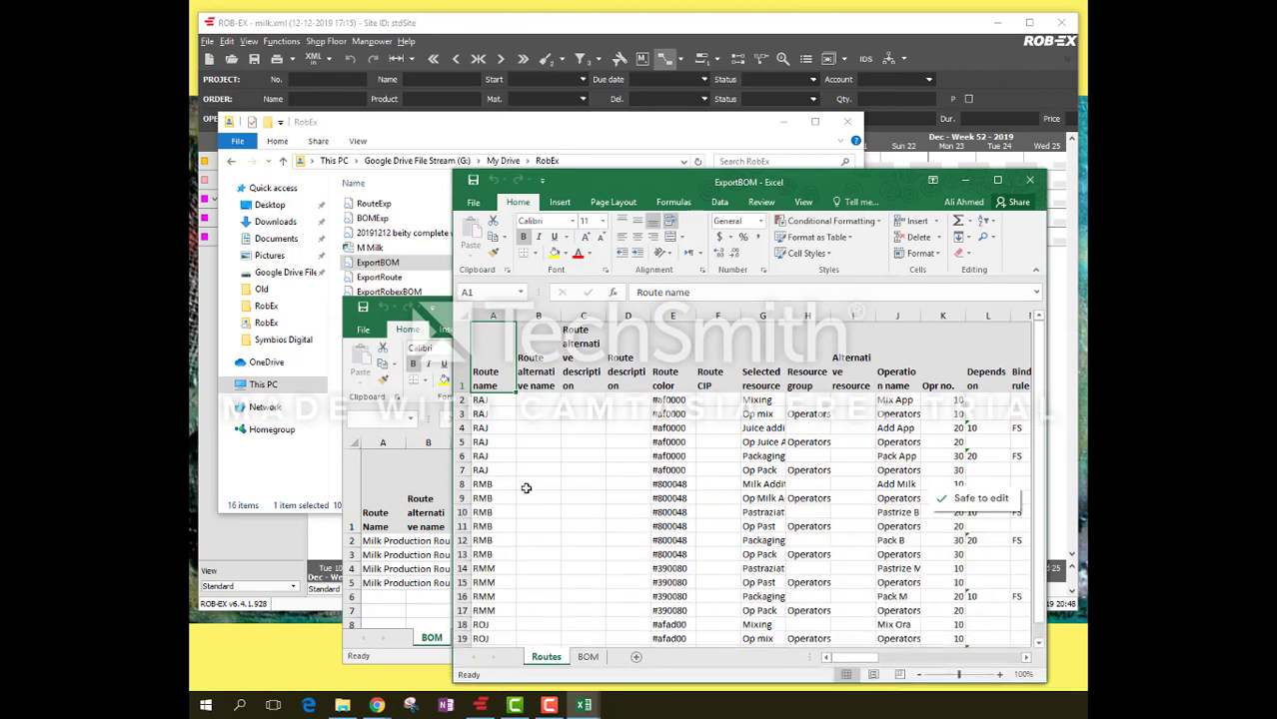
# Review the material and component columns on ExportBOM's BOM sheet and copy its rows 2 to 26
pyautogui.click(587, 661)
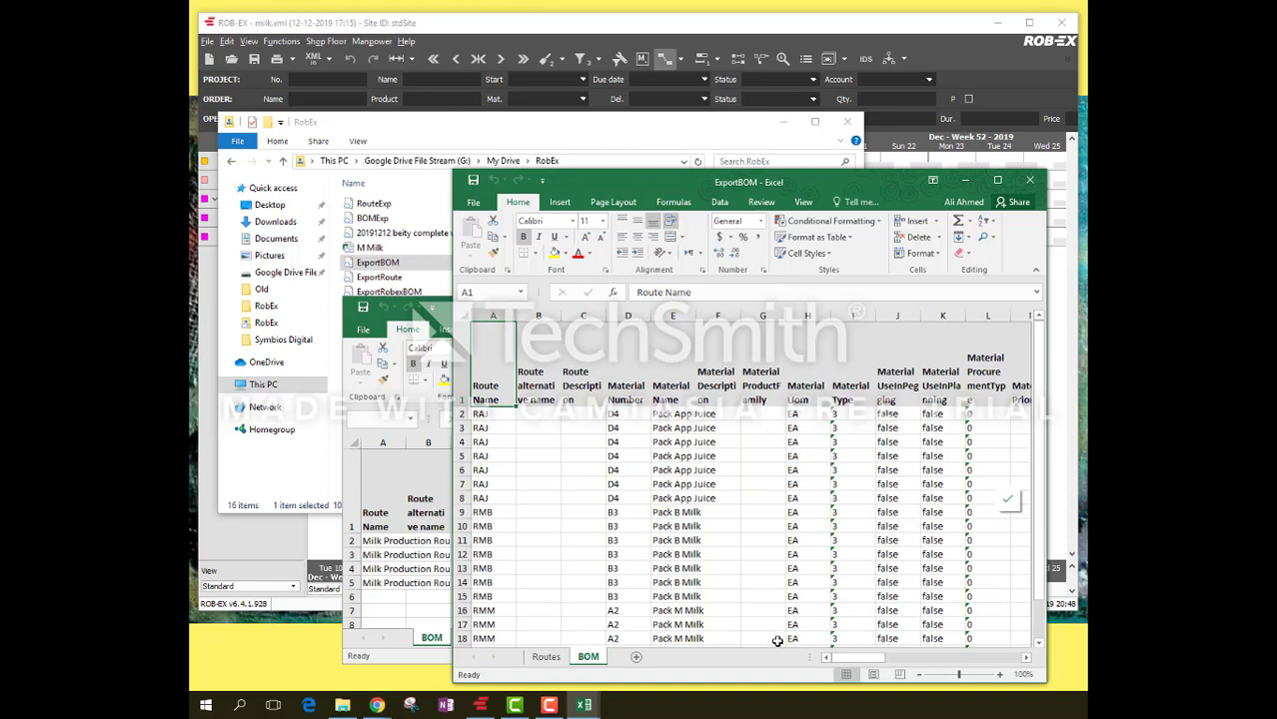
pyautogui.moveTo(862, 660); pyautogui.dragTo(880, 664)
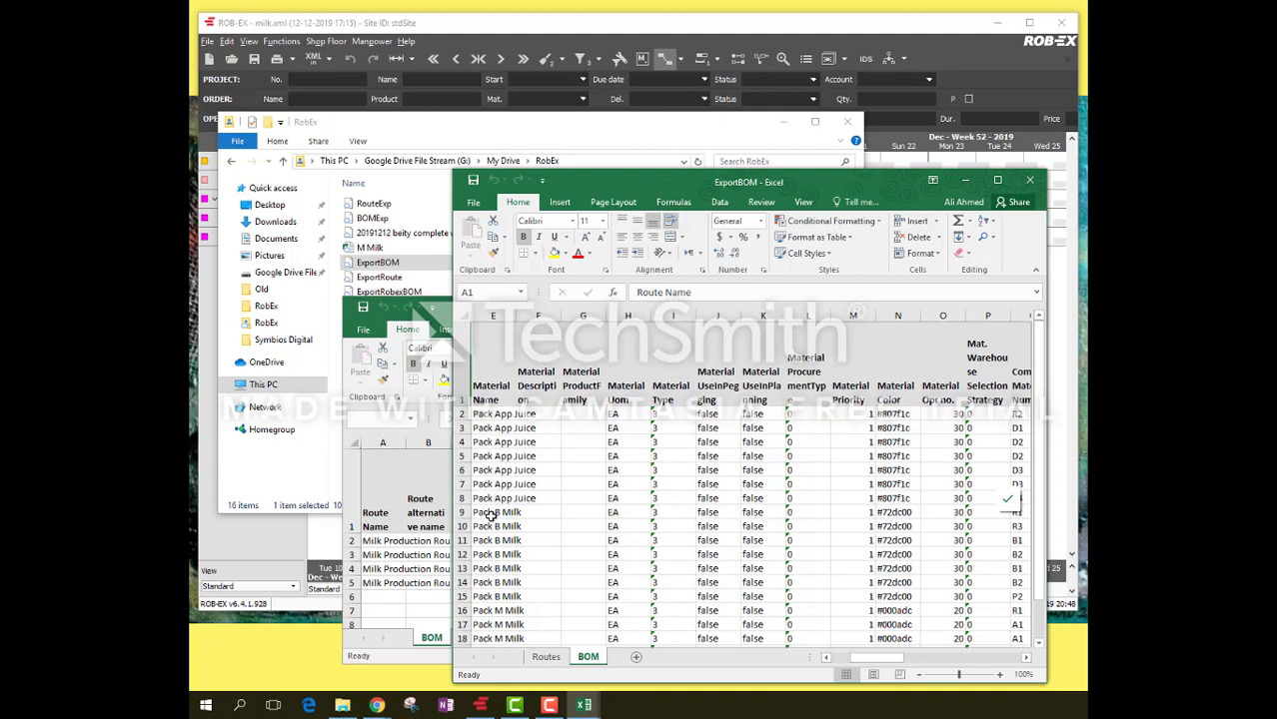
pyautogui.moveTo(868, 663); pyautogui.dragTo(905, 663)
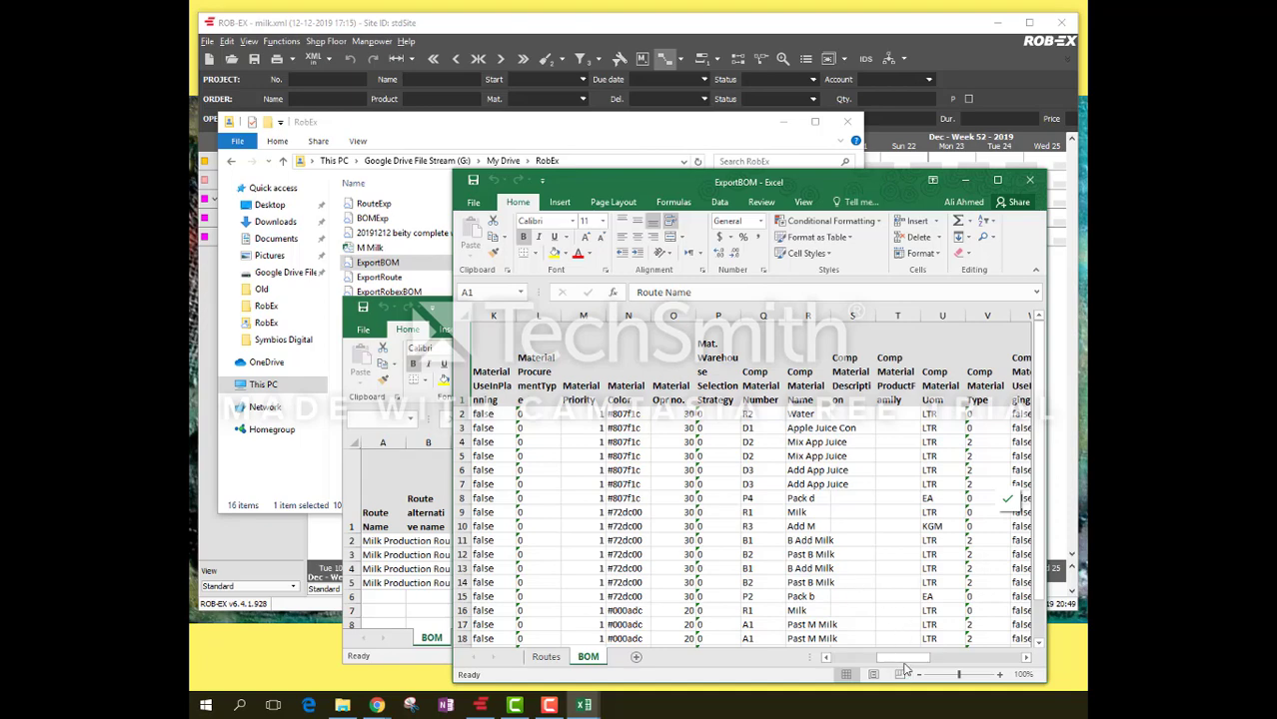
pyautogui.moveTo(908, 663); pyautogui.dragTo(963, 666)
pyautogui.moveTo(963, 665); pyautogui.dragTo(835, 654)
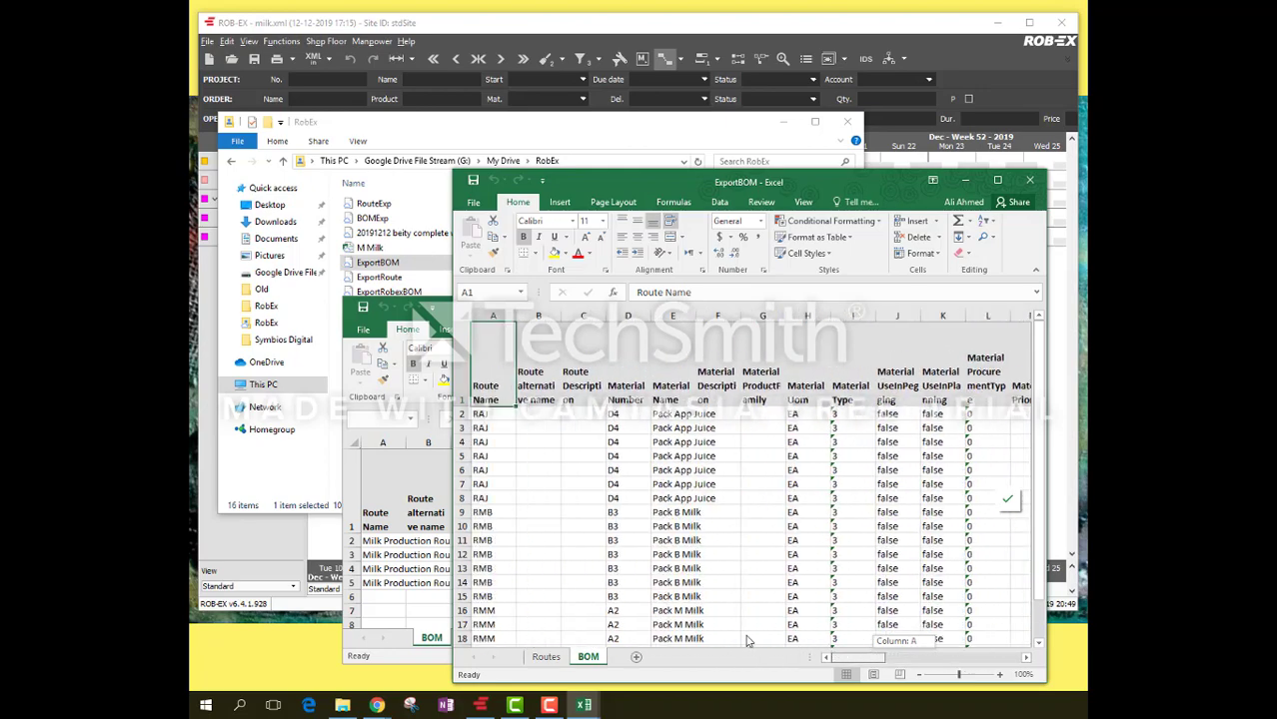
pyautogui.moveTo(470, 418); pyautogui.dragTo(479, 615)
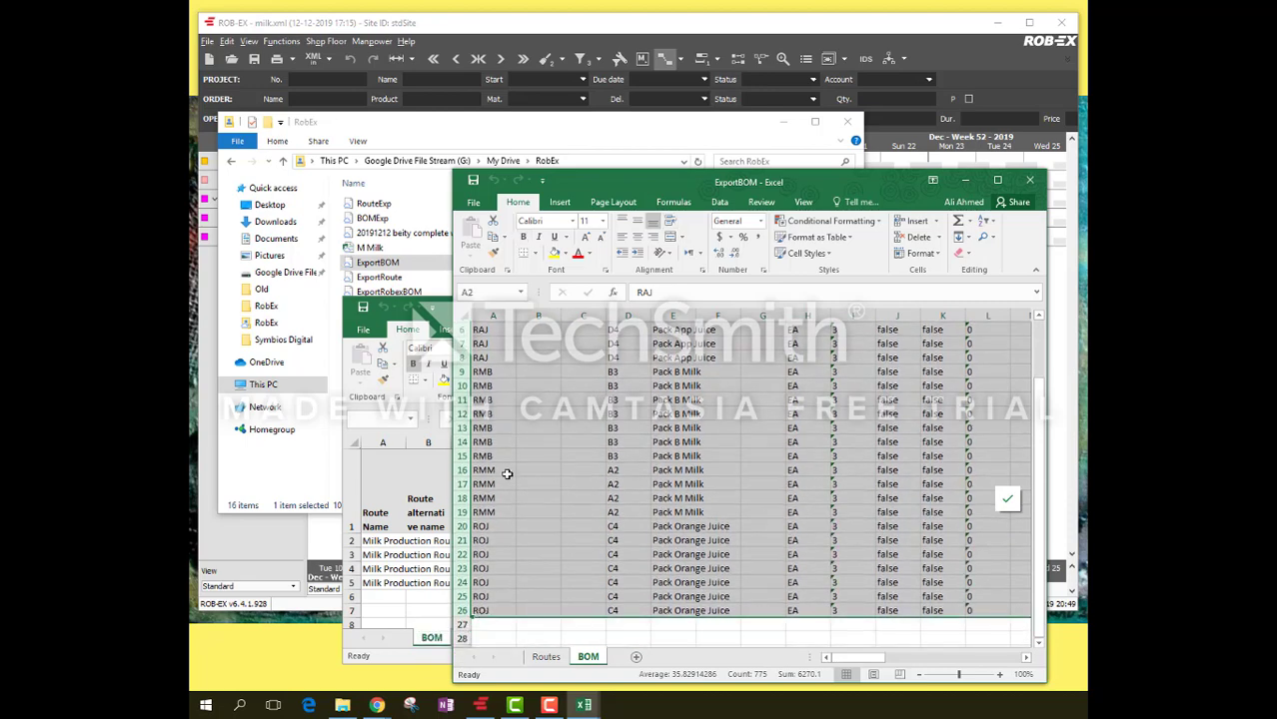
pyautogui.rightClick(502, 466)
pyautogui.click(545, 503)
pyautogui.scroll(2, 844, 399)
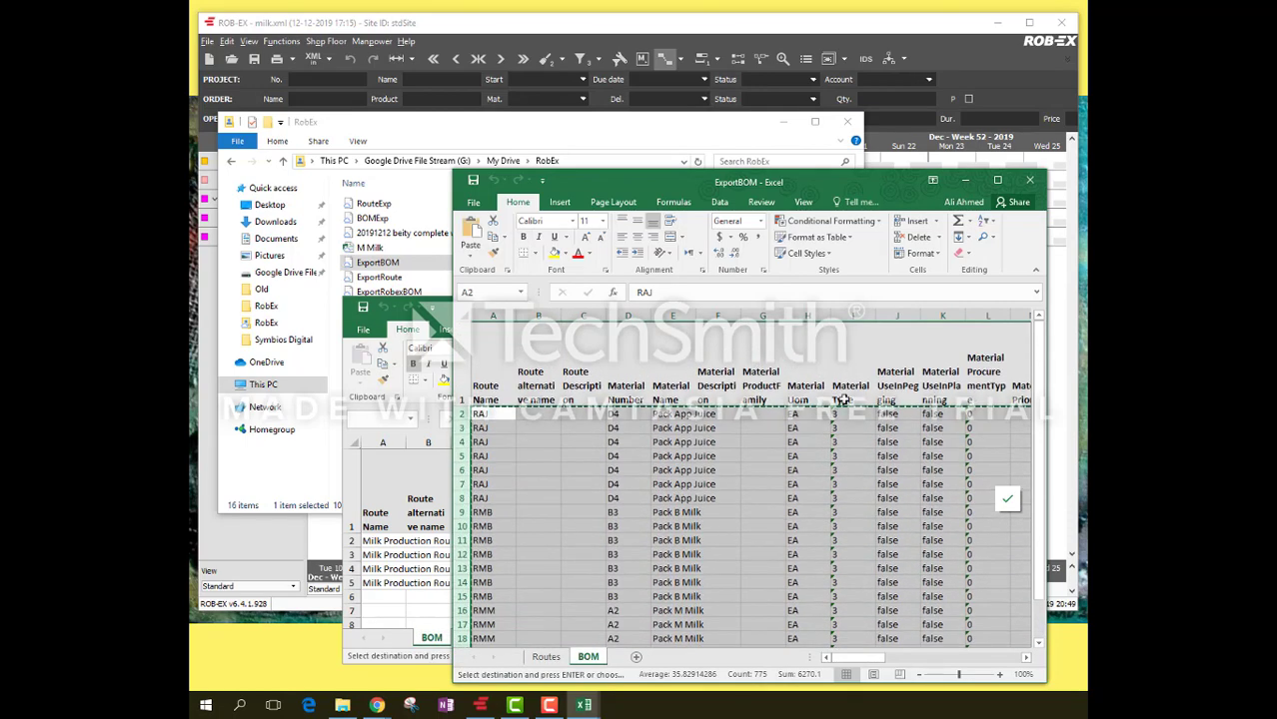
# Minimize ExportBOM and paste the copied BOM rows as values into BOMExp starting at cell A2, overwriting the milk rows
pyautogui.click(968, 182)
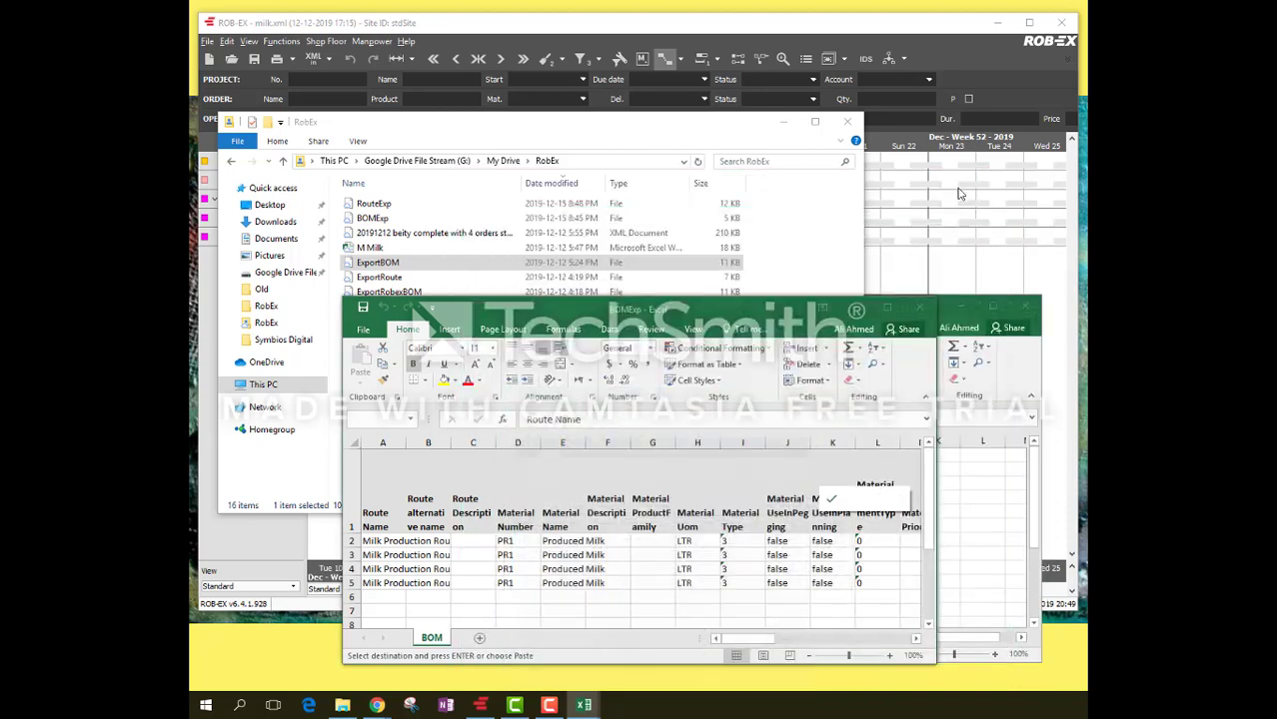
pyautogui.click(381, 541)
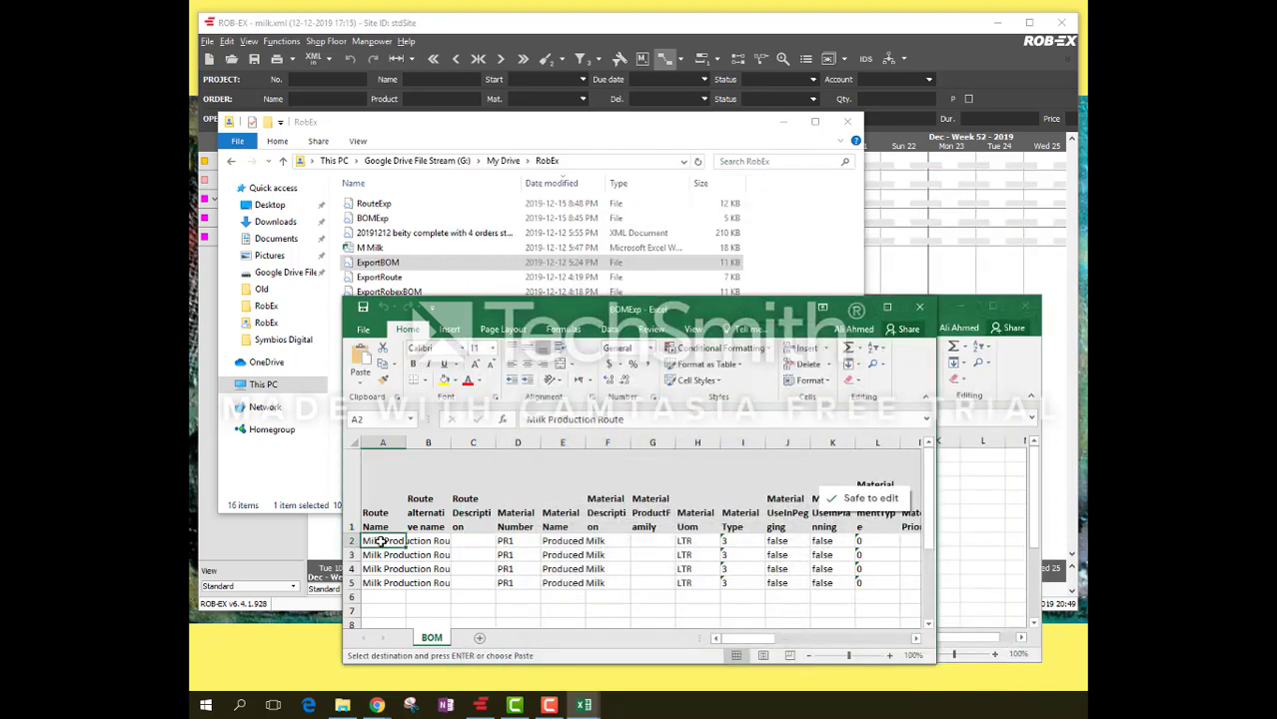
pyautogui.rightClick(380, 541)
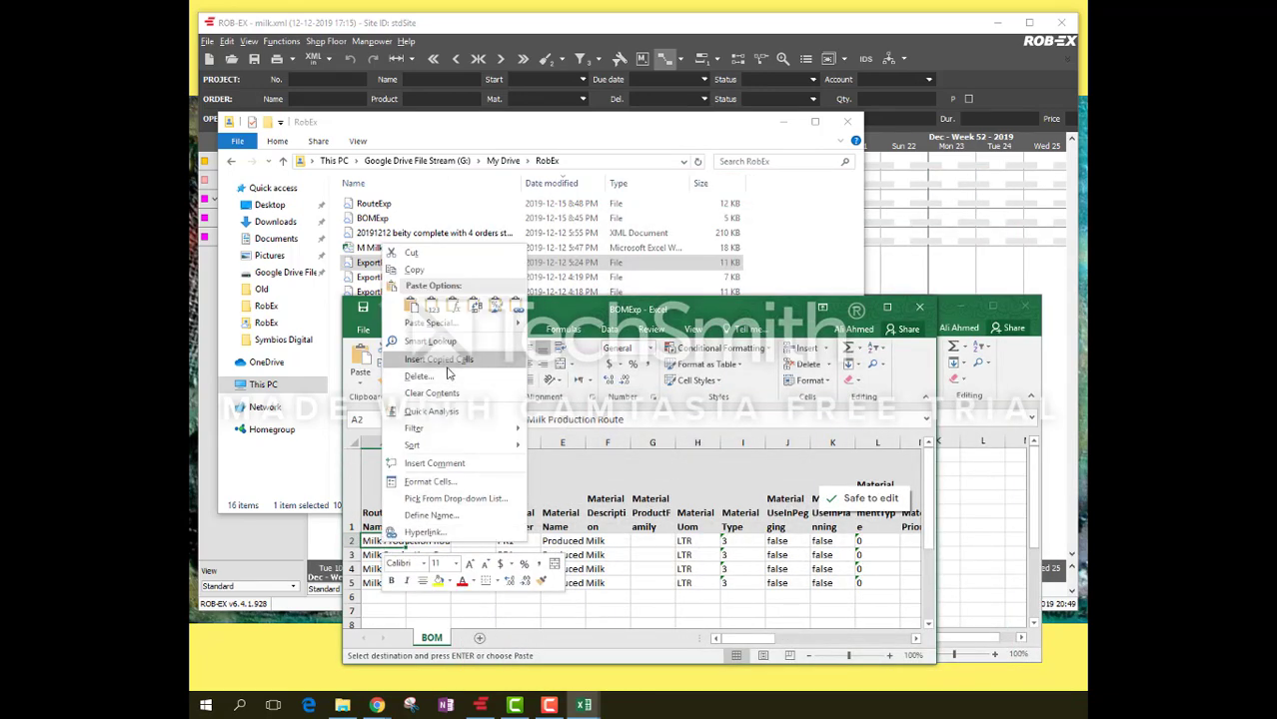
pyautogui.click(430, 307)
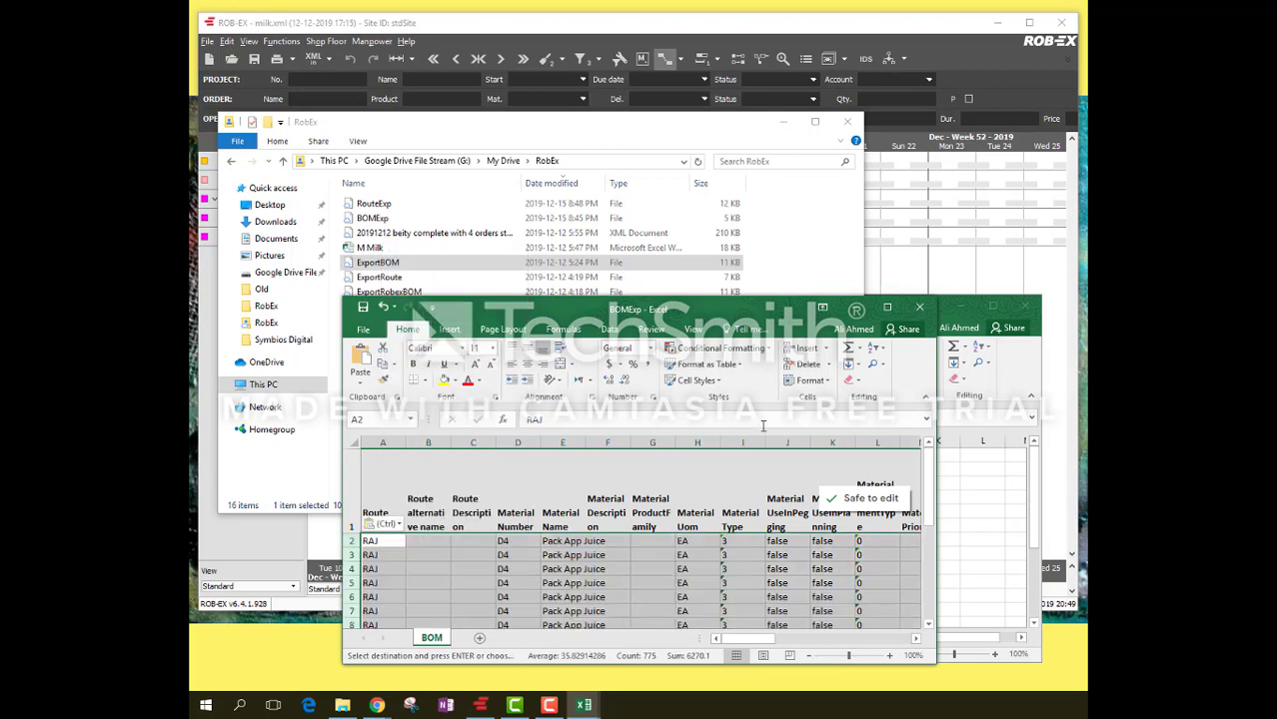
# Close BOMExp saving its changes, then minimize the blank Book1 workbook and switch back to ROB-EX
pyautogui.click(919, 306)
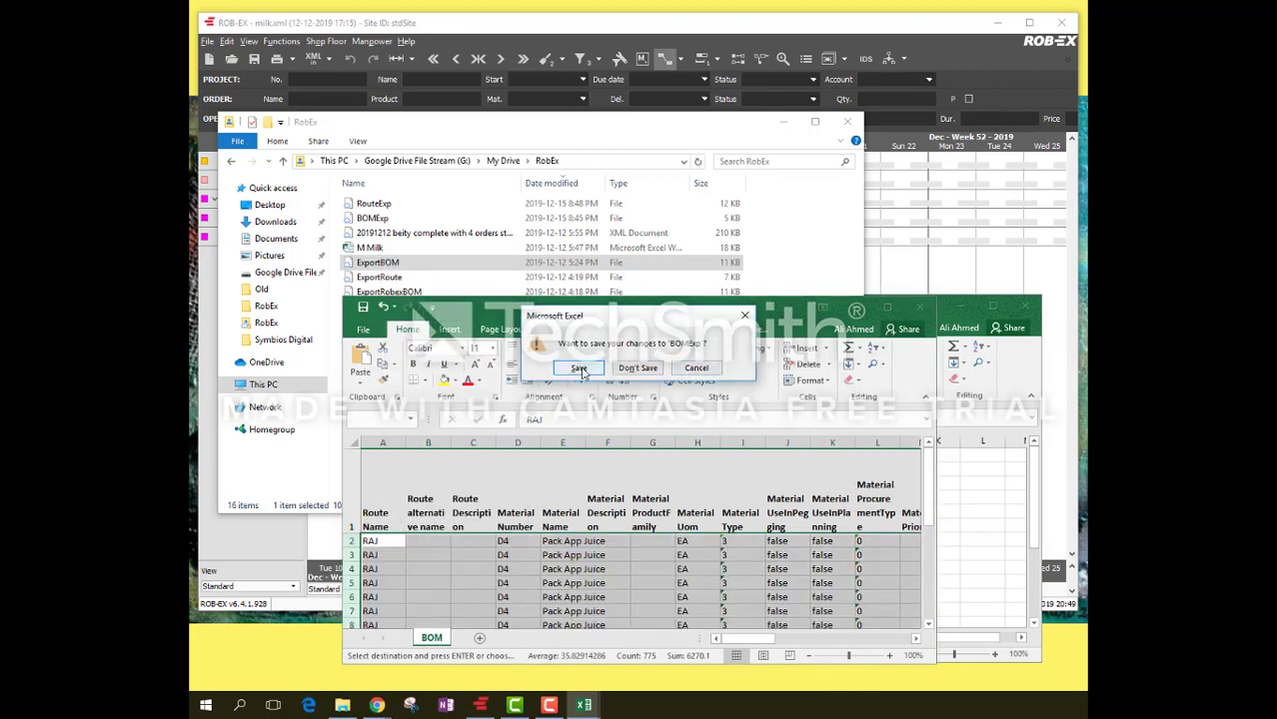
pyautogui.click(579, 369)
pyautogui.click(965, 312)
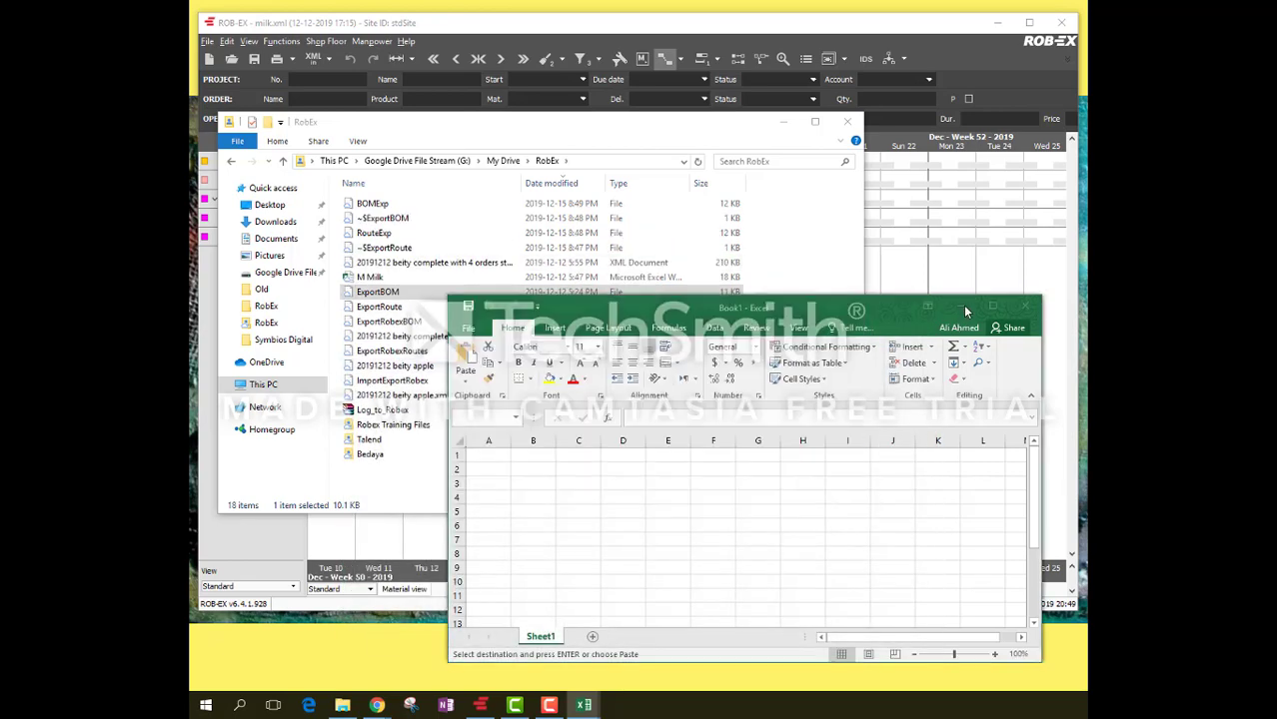
pyautogui.click(962, 307)
pyautogui.click(936, 38)
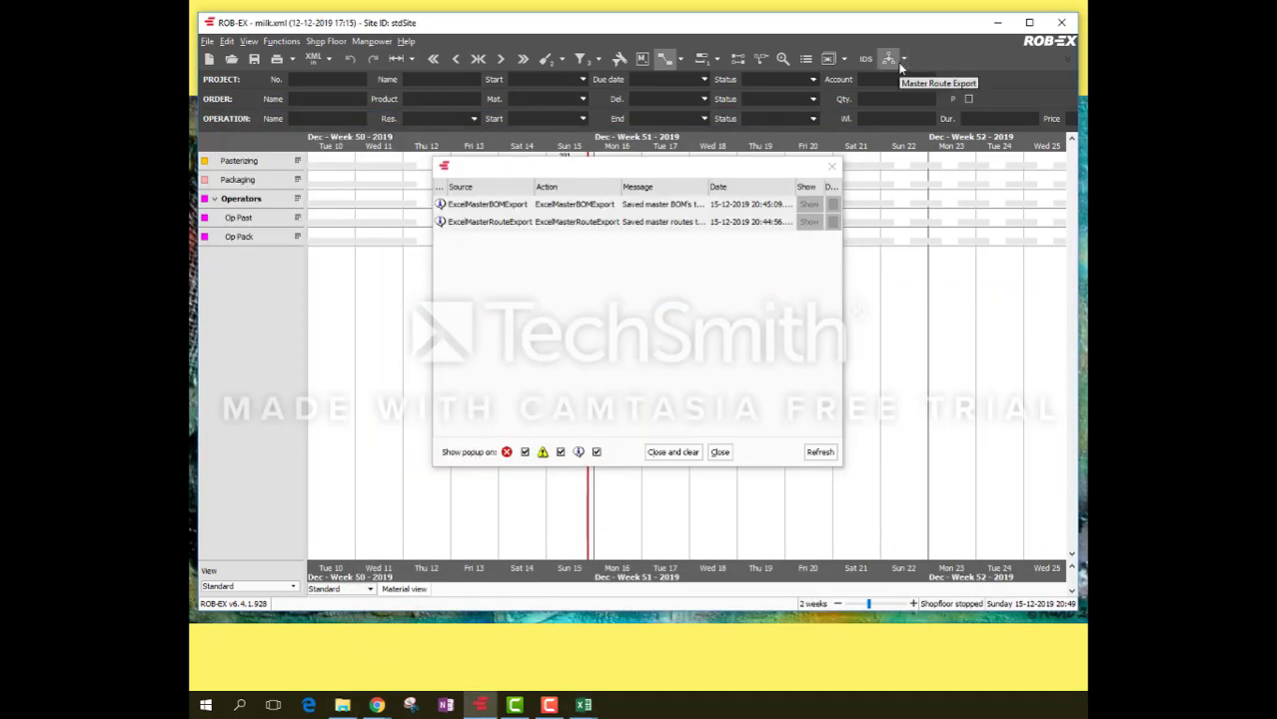
pyautogui.click(548, 706)
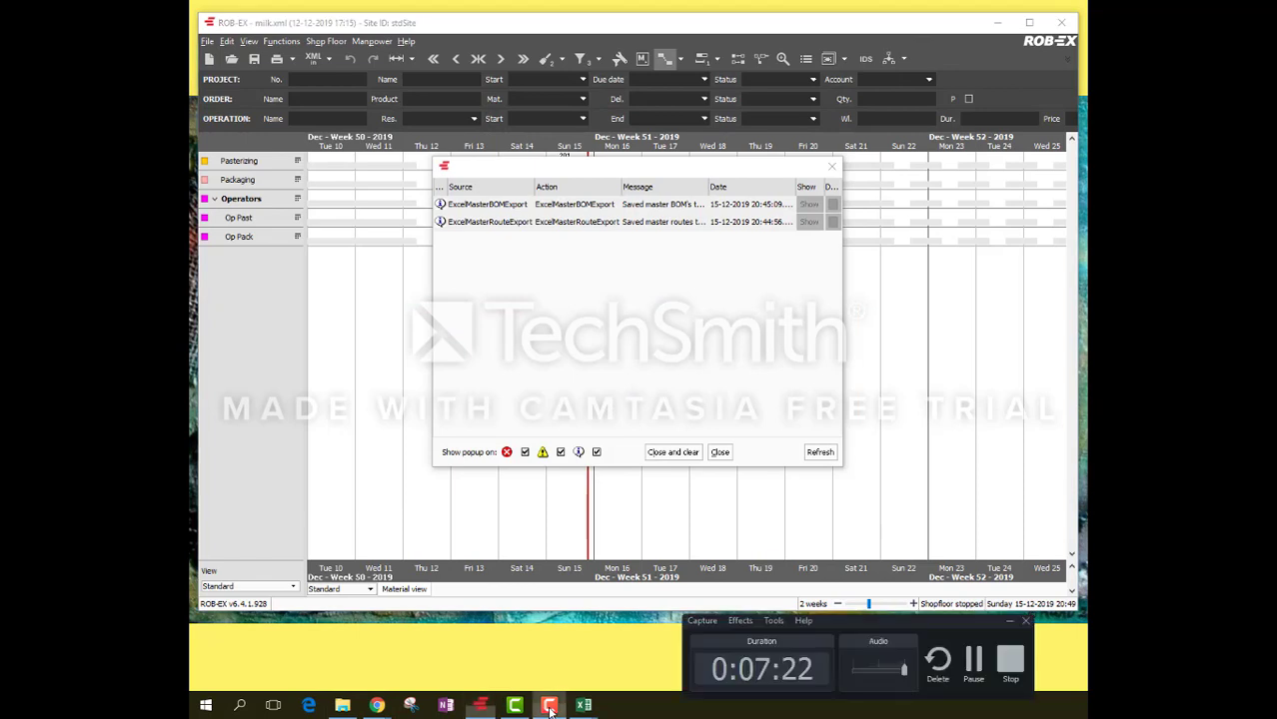
pyautogui.click(975, 663)
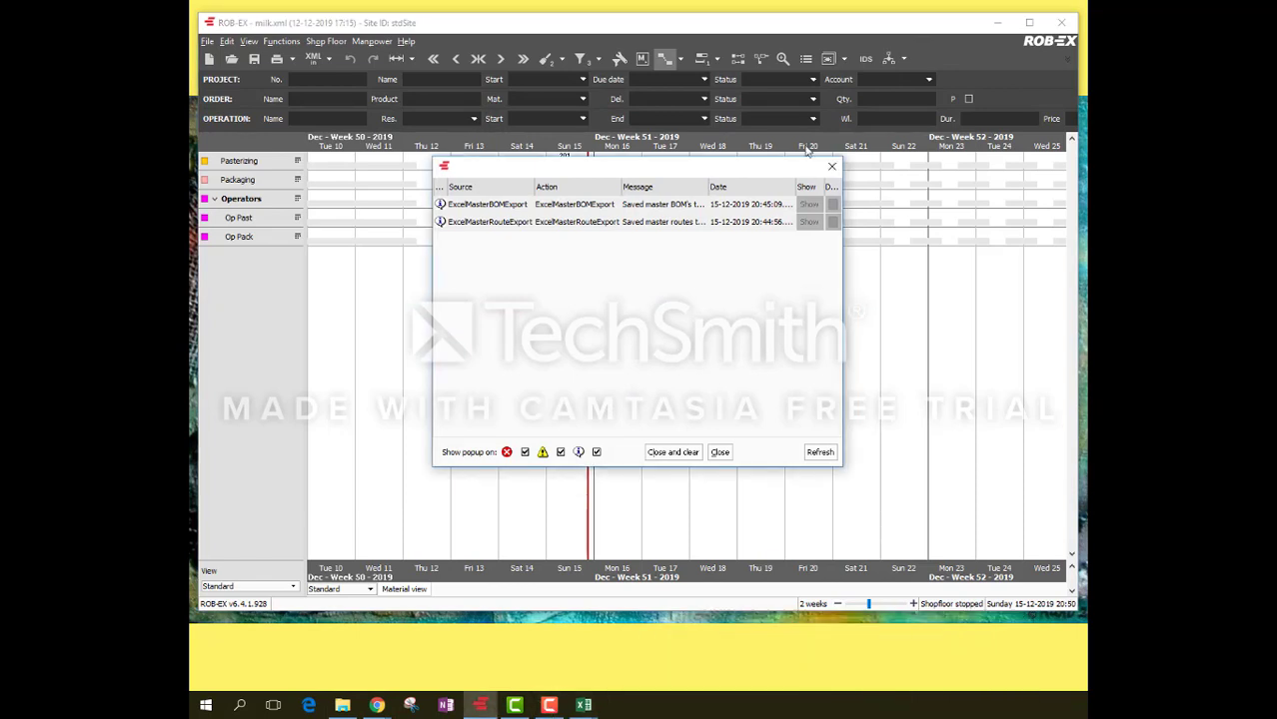
# Close the message log, start a Master Route Import and browse to My Drive's RobEx folder on Google Drive File Stream (G:)
pyautogui.click(831, 169)
pyautogui.click(891, 58)
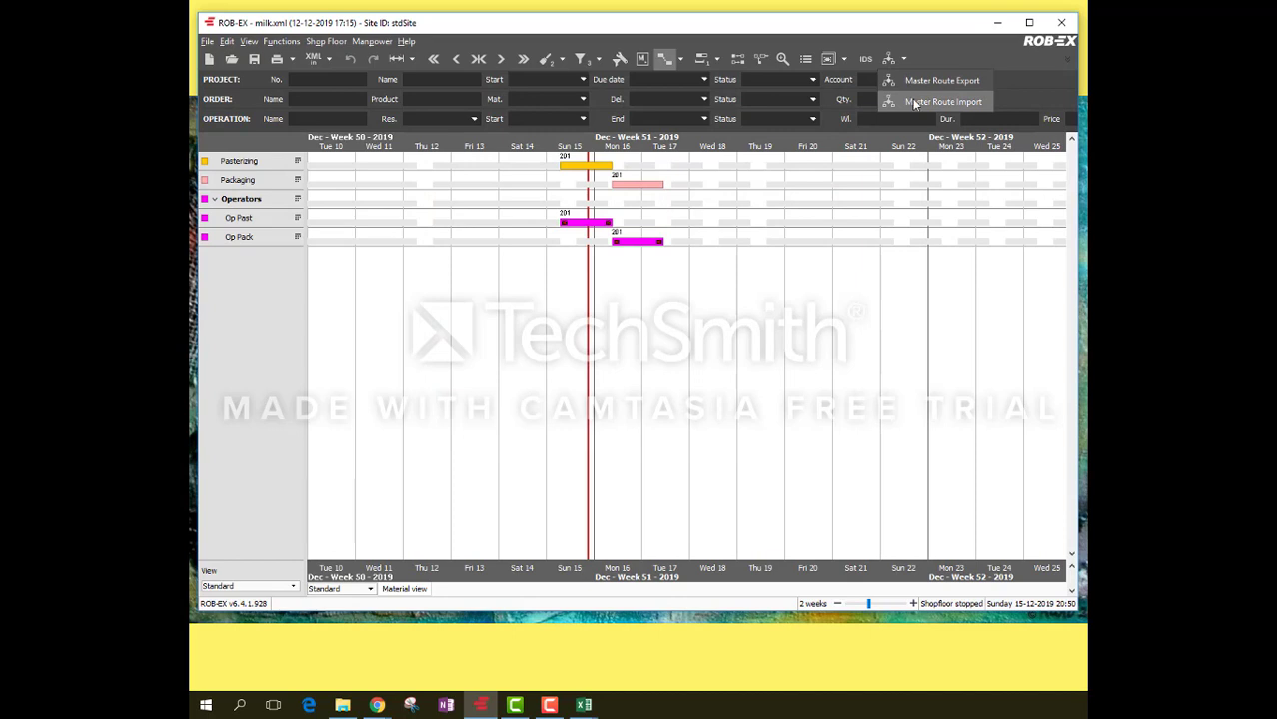
pyautogui.click(913, 103)
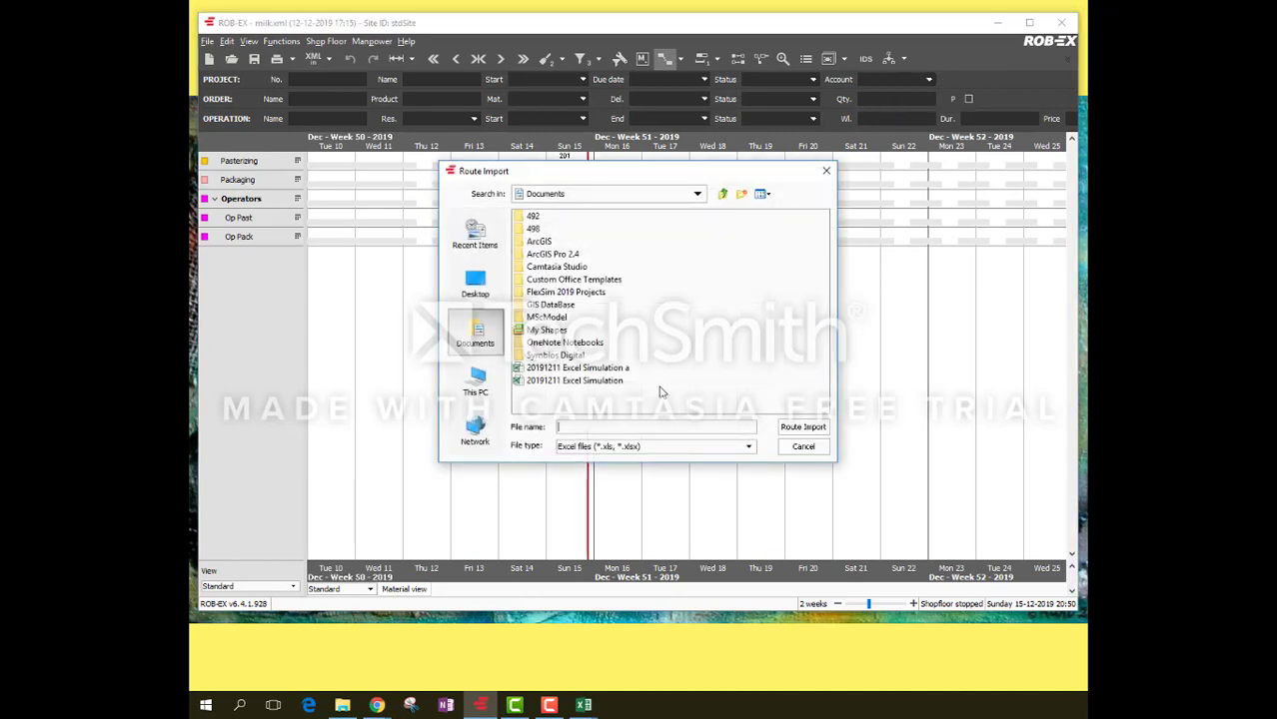
pyautogui.click(626, 200)
pyautogui.click(615, 254)
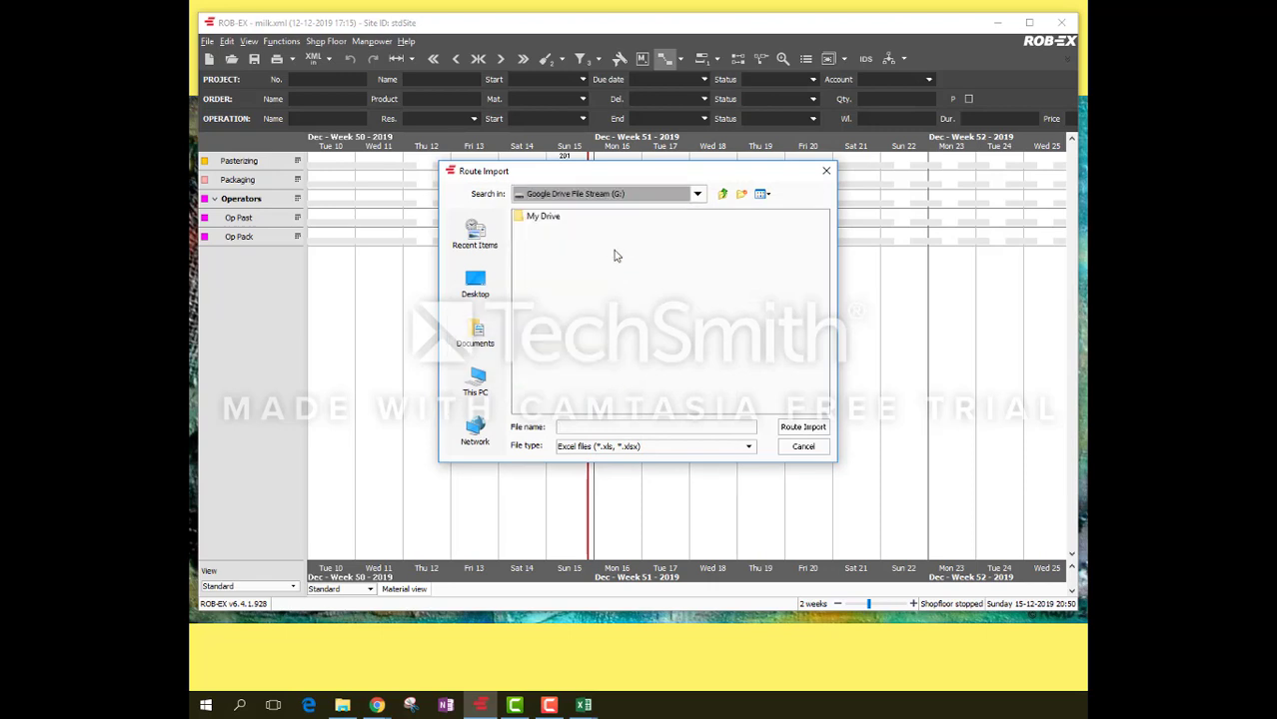
pyautogui.doubleClick(549, 218)
pyautogui.doubleClick(538, 254)
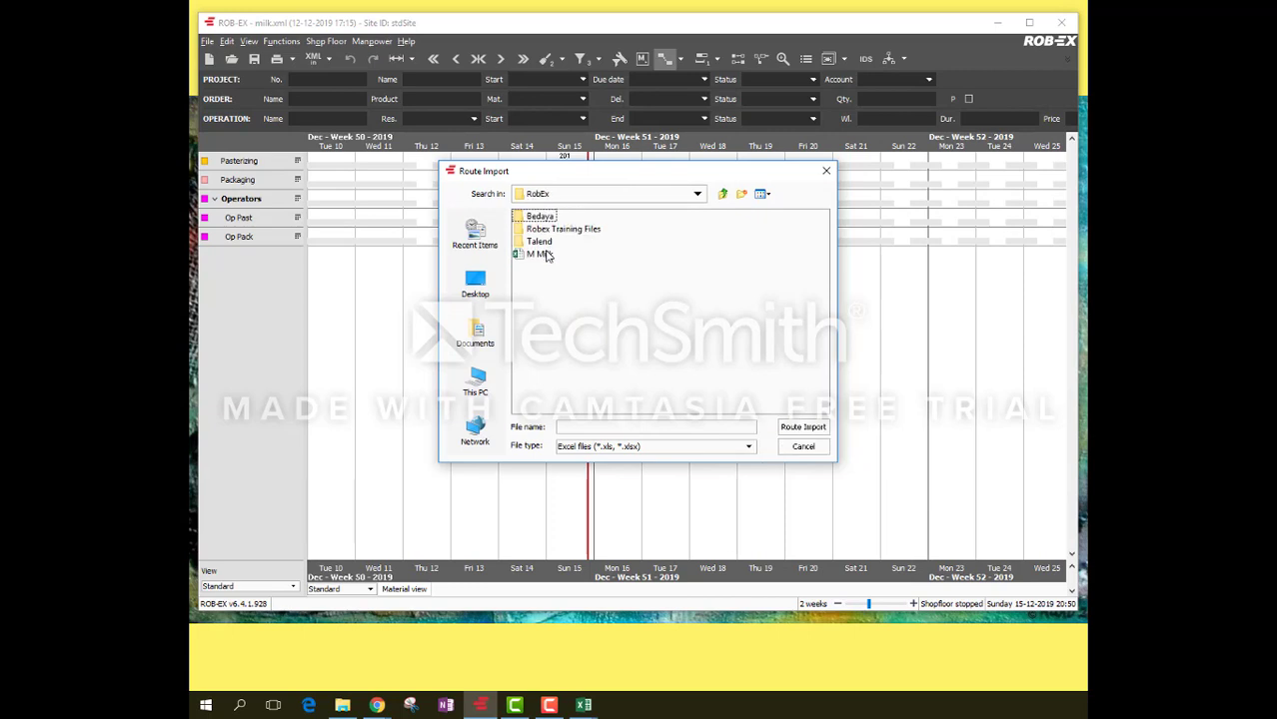
# Show all file types in the Route Import dialog and import the RouteExp file
pyautogui.click(749, 449)
pyautogui.click(742, 464)
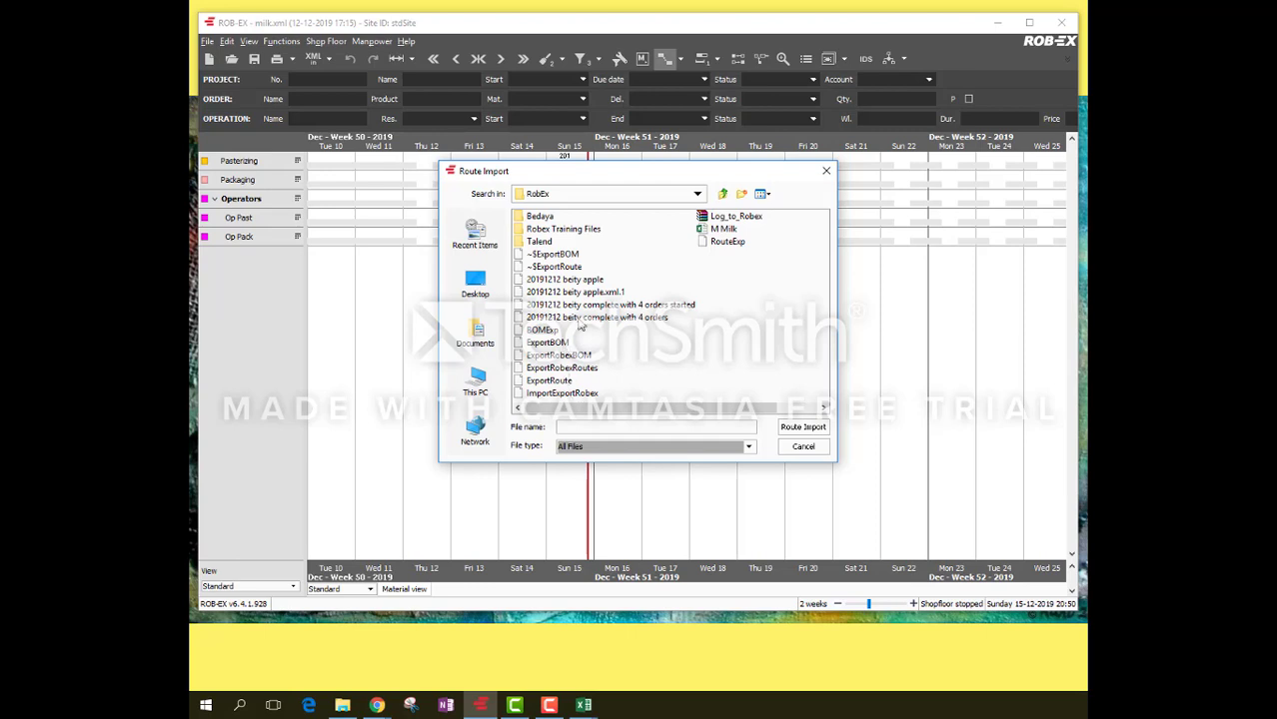
pyautogui.click(727, 242)
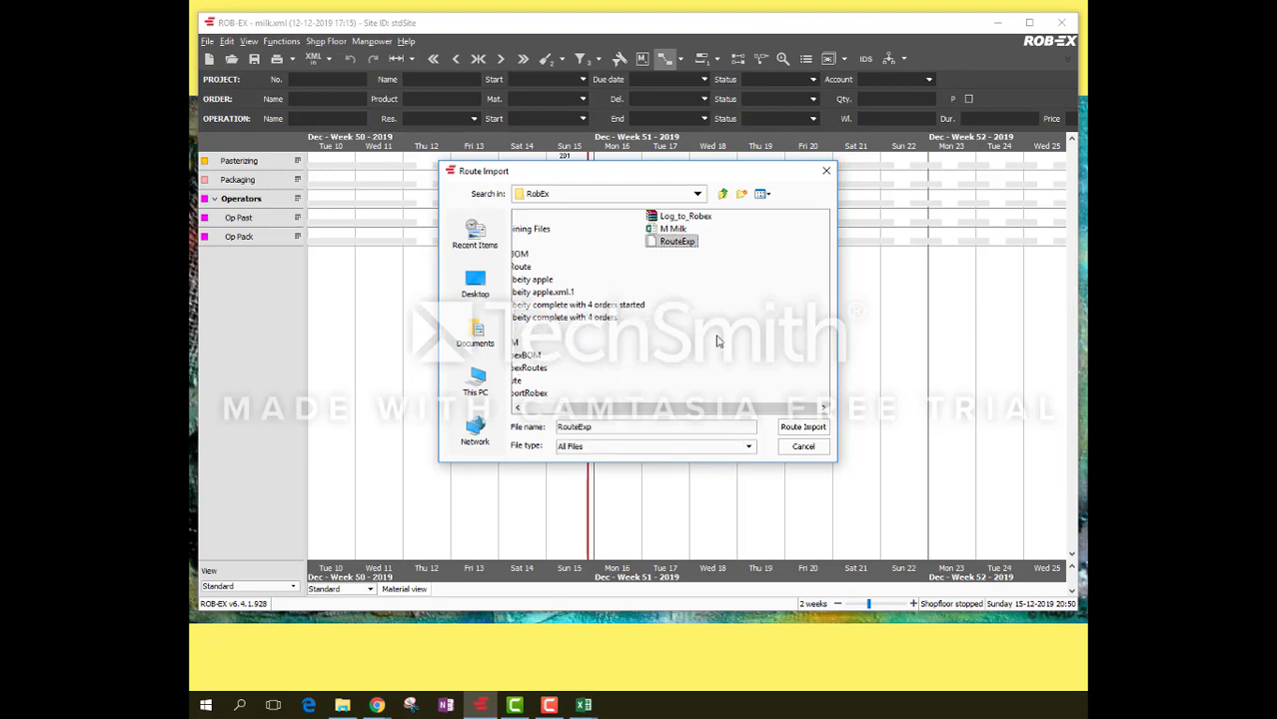
pyautogui.click(788, 430)
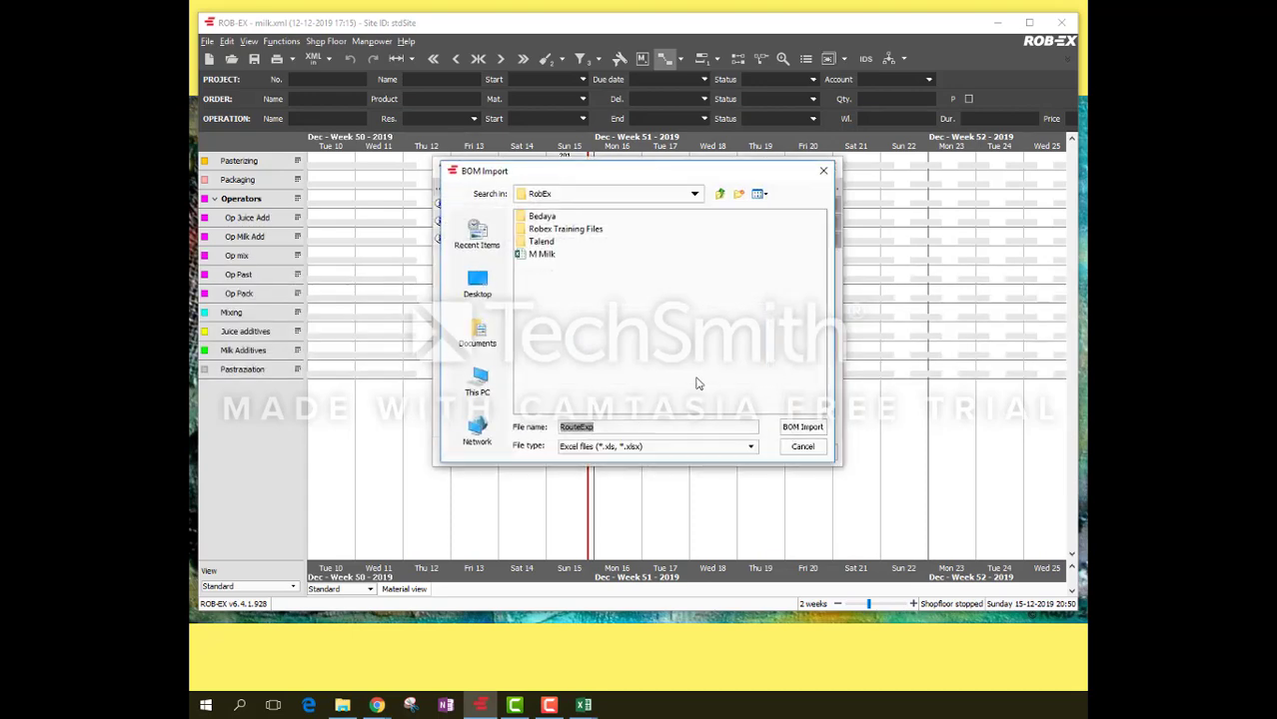
# Show all file types in the BOM Import dialog, import the BOMExp file and close the message log
pyautogui.click(702, 450)
pyautogui.click(691, 469)
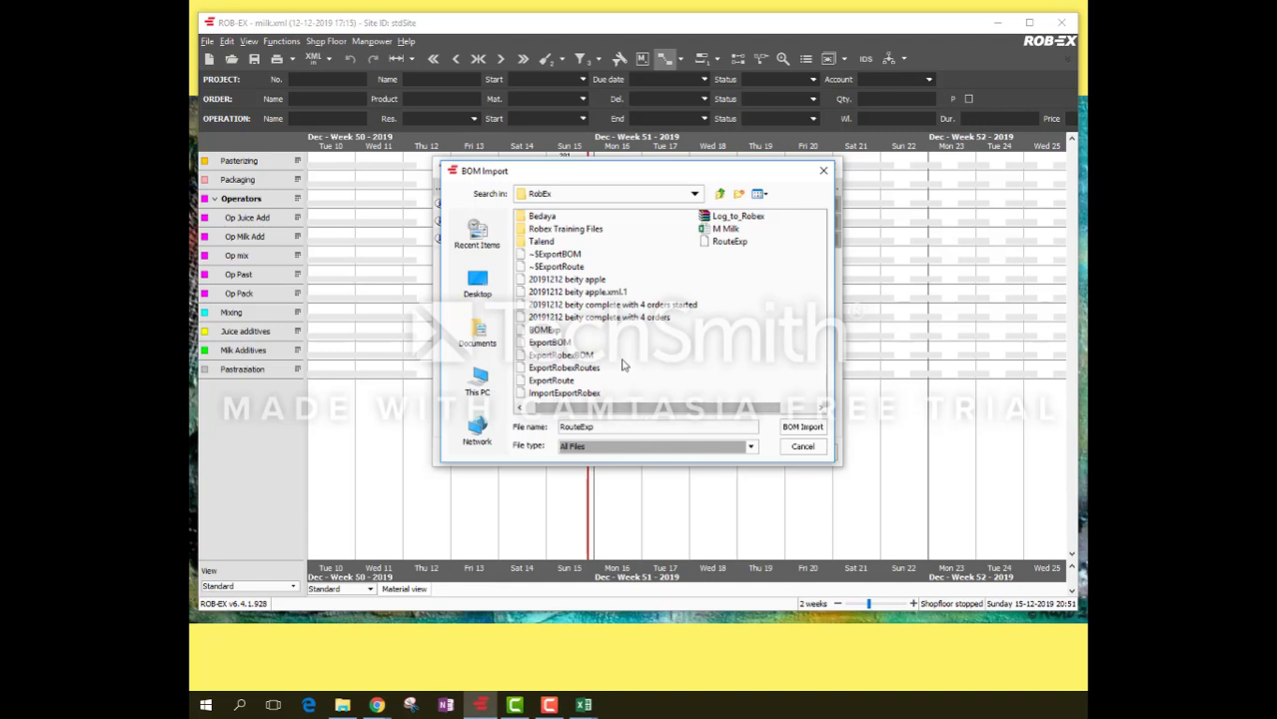
pyautogui.click(548, 331)
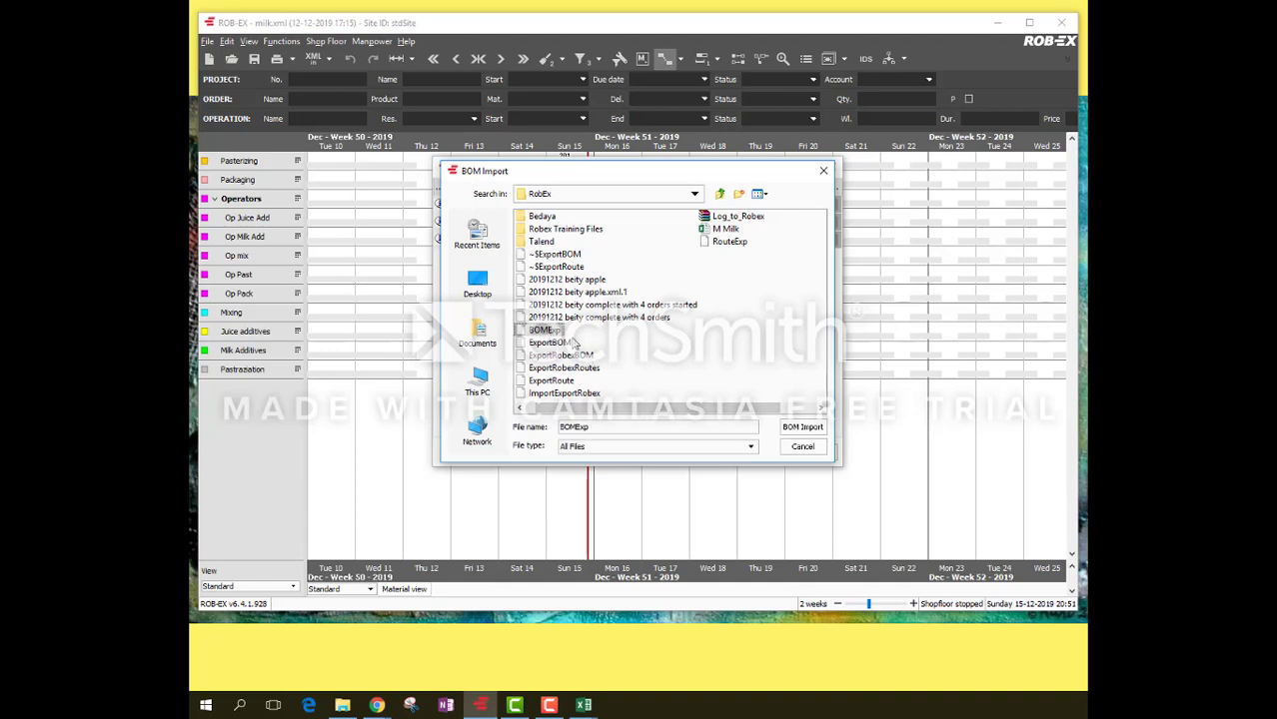
pyautogui.click(802, 427)
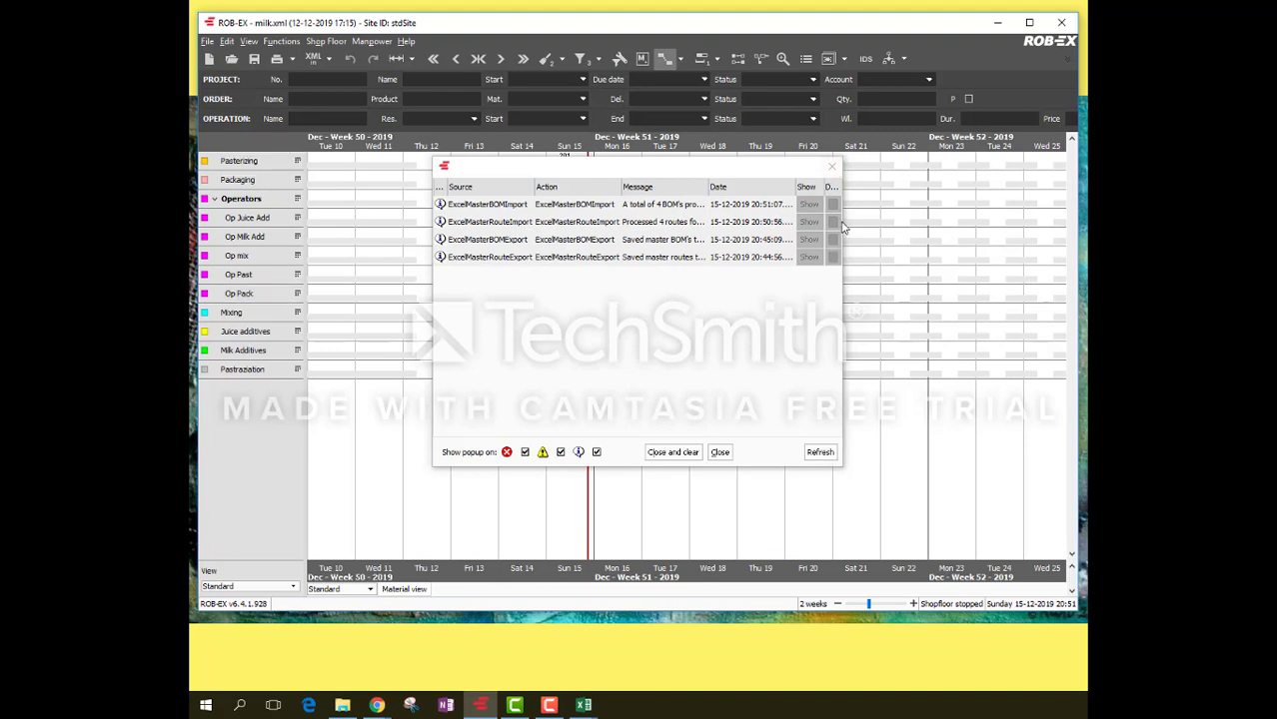
pyautogui.click(831, 166)
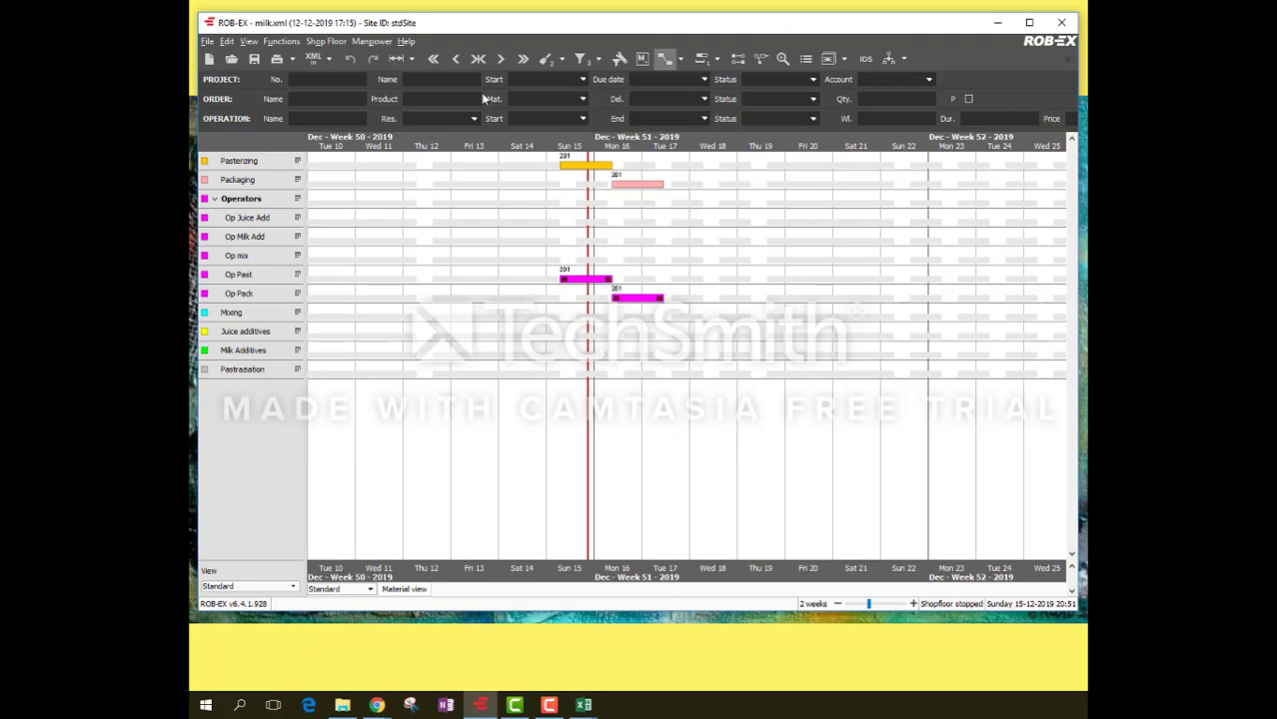
# Open the Materials/Warehouses list, examine the imported materials' numbers, names, units and material types, and close it
pyautogui.click(249, 41)
pyautogui.moveTo(228, 42)
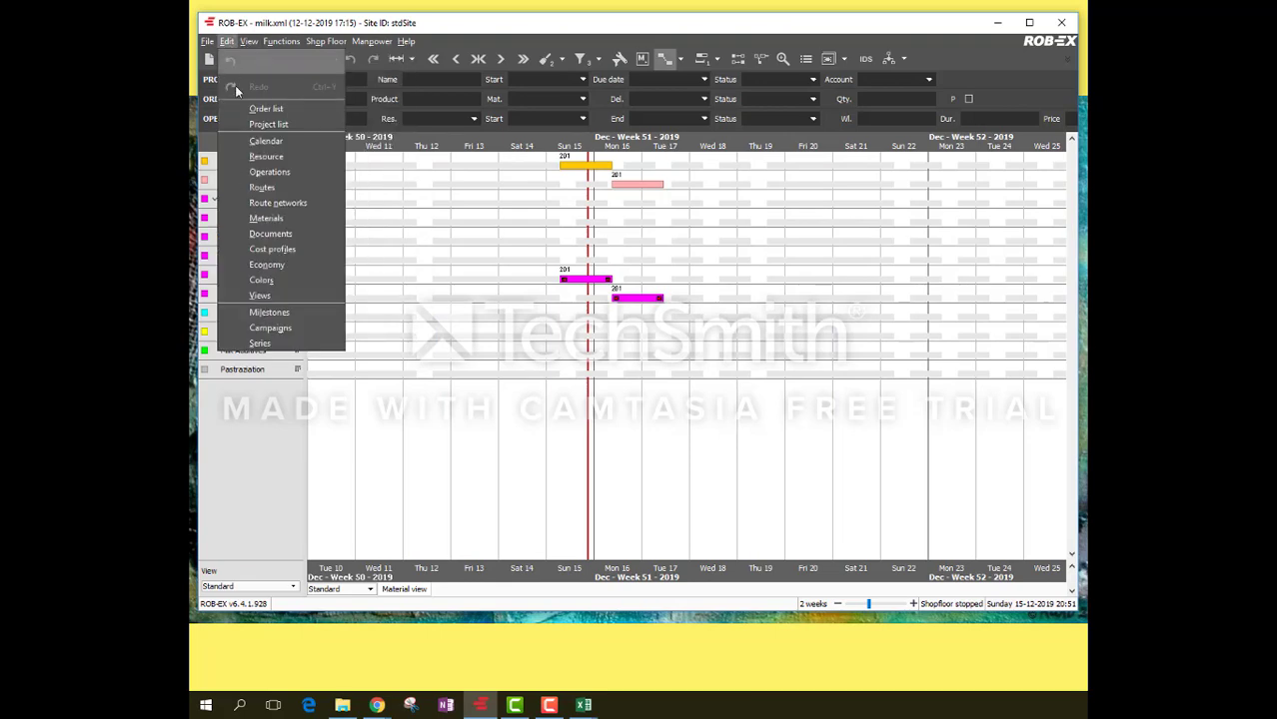
pyautogui.click(286, 217)
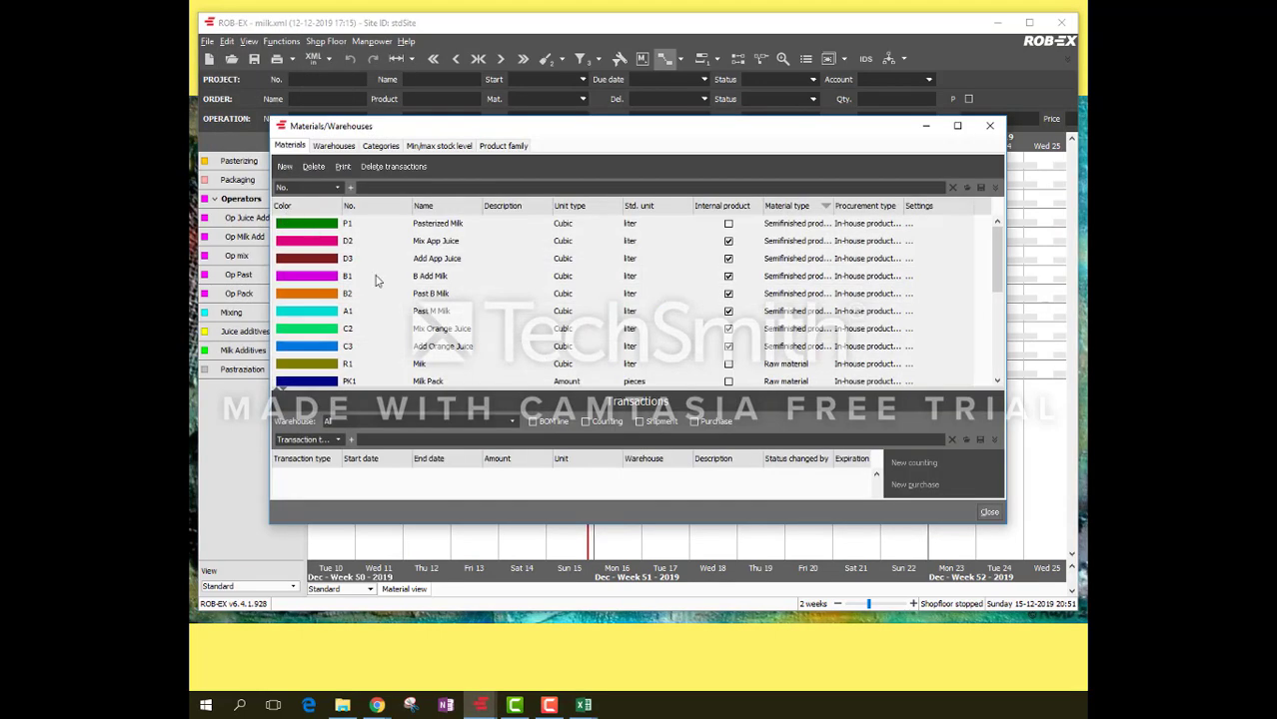
pyautogui.scroll(-5, 530, 345)
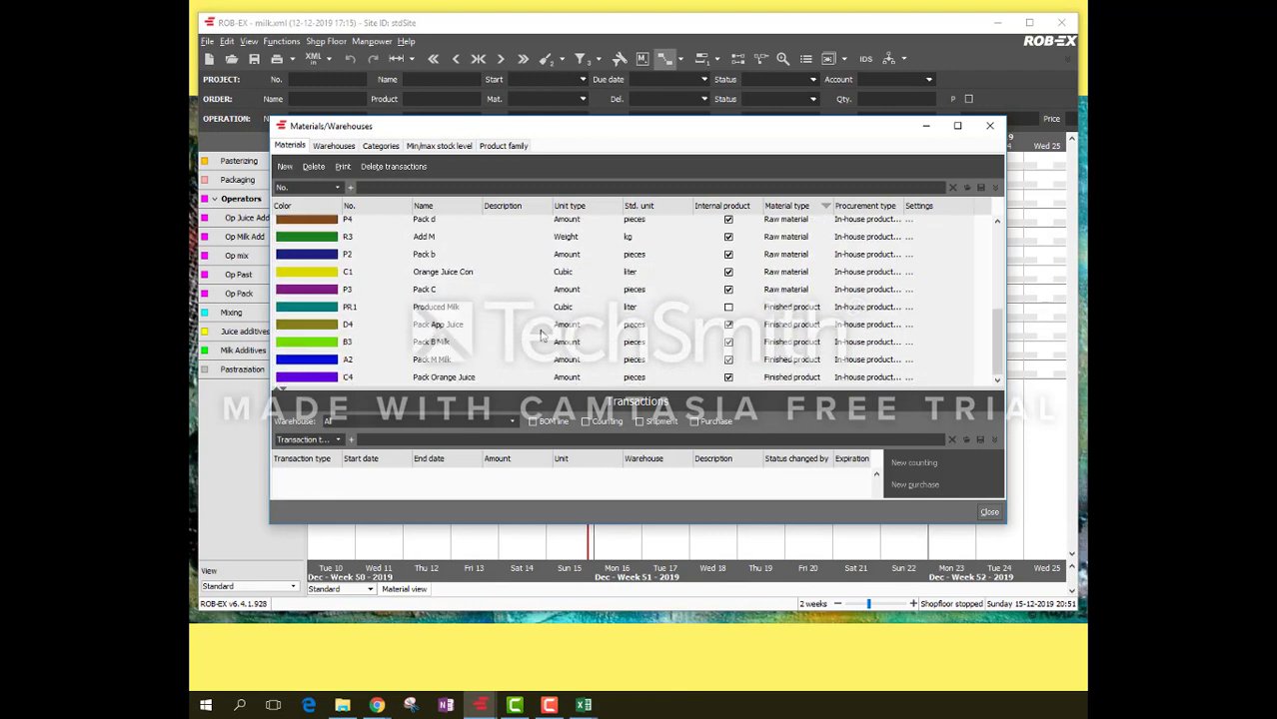
pyautogui.scroll(5, 541, 336)
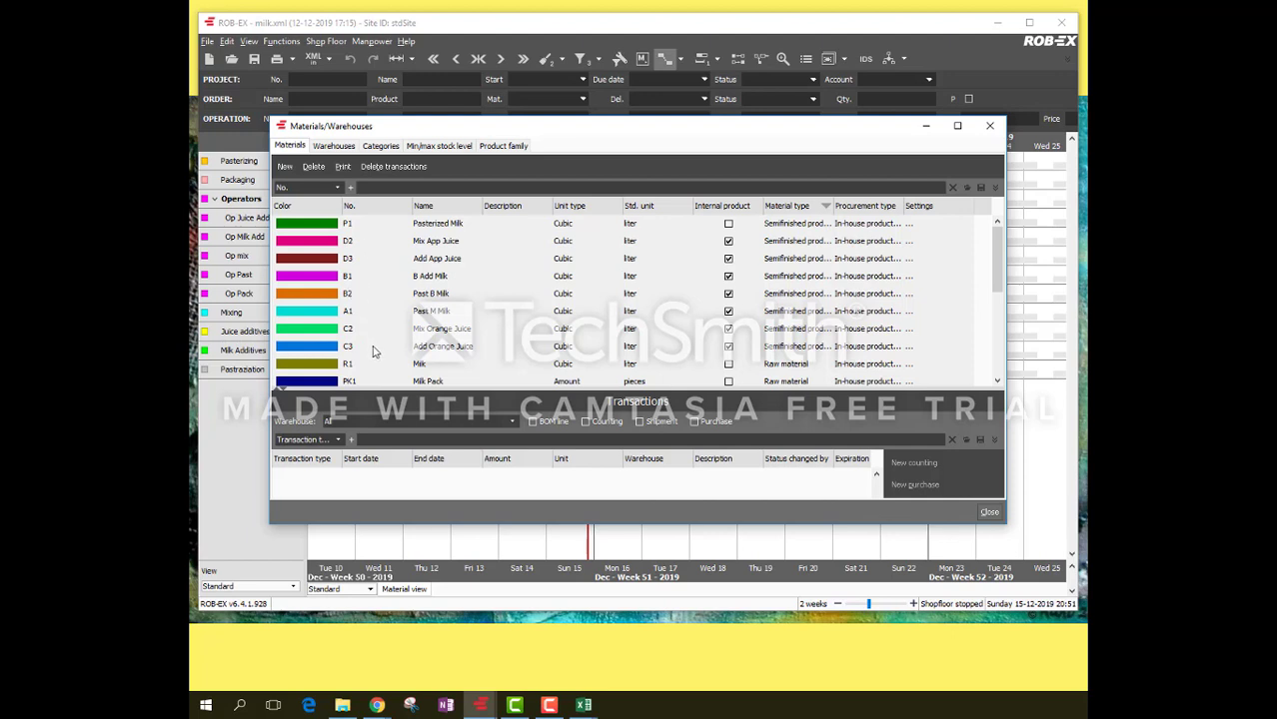
pyautogui.scroll(-1, 373, 351)
pyautogui.scroll(-1, 388, 344)
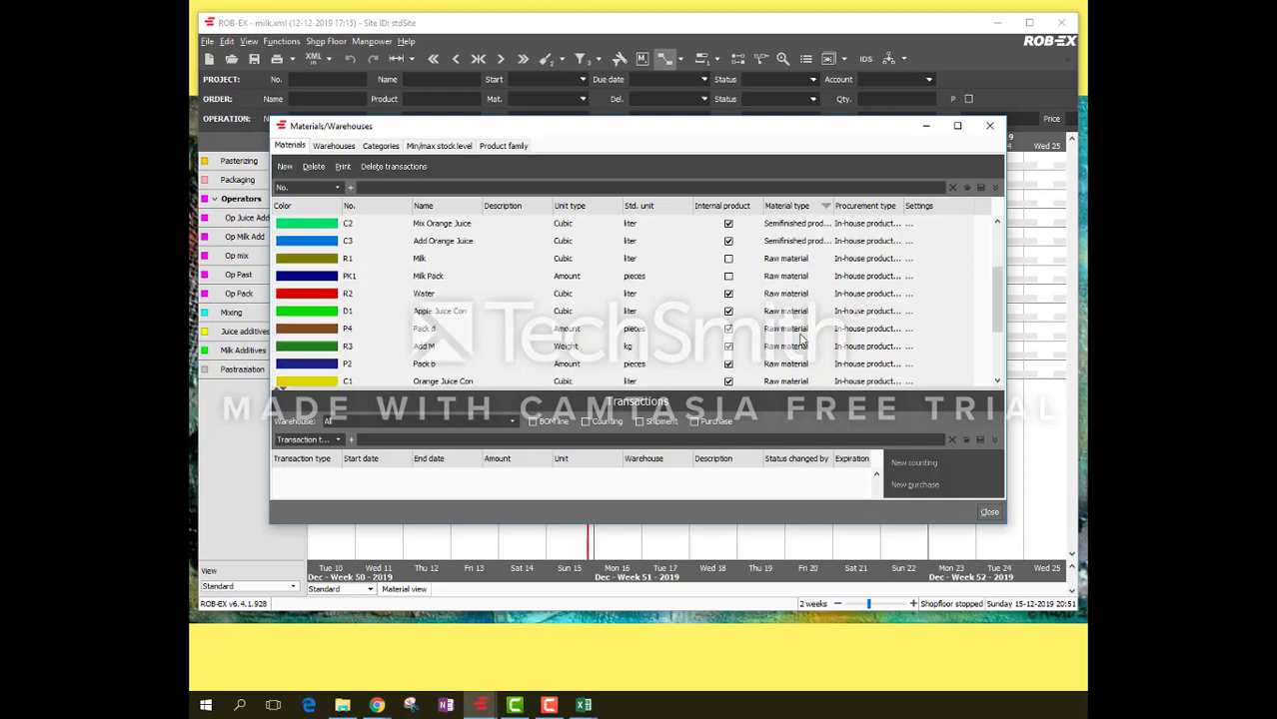
pyautogui.scroll(2, 804, 339)
pyautogui.scroll(-4, 803, 339)
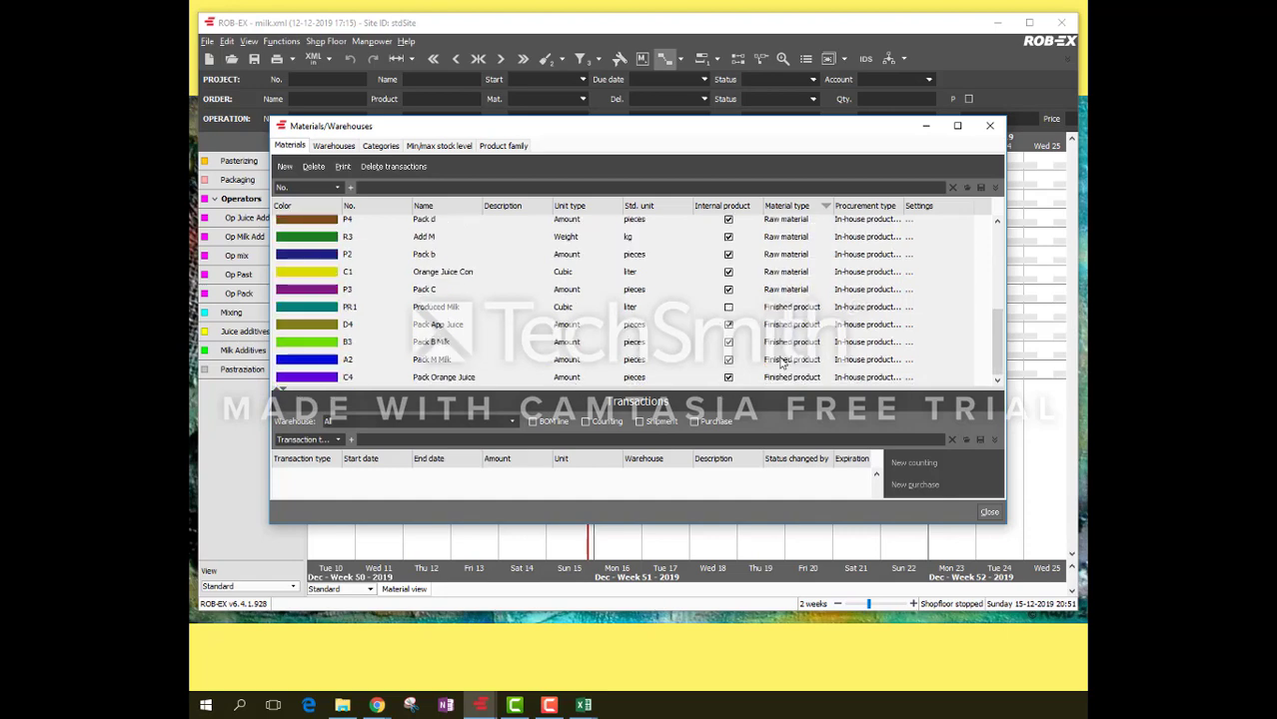
pyautogui.click(990, 126)
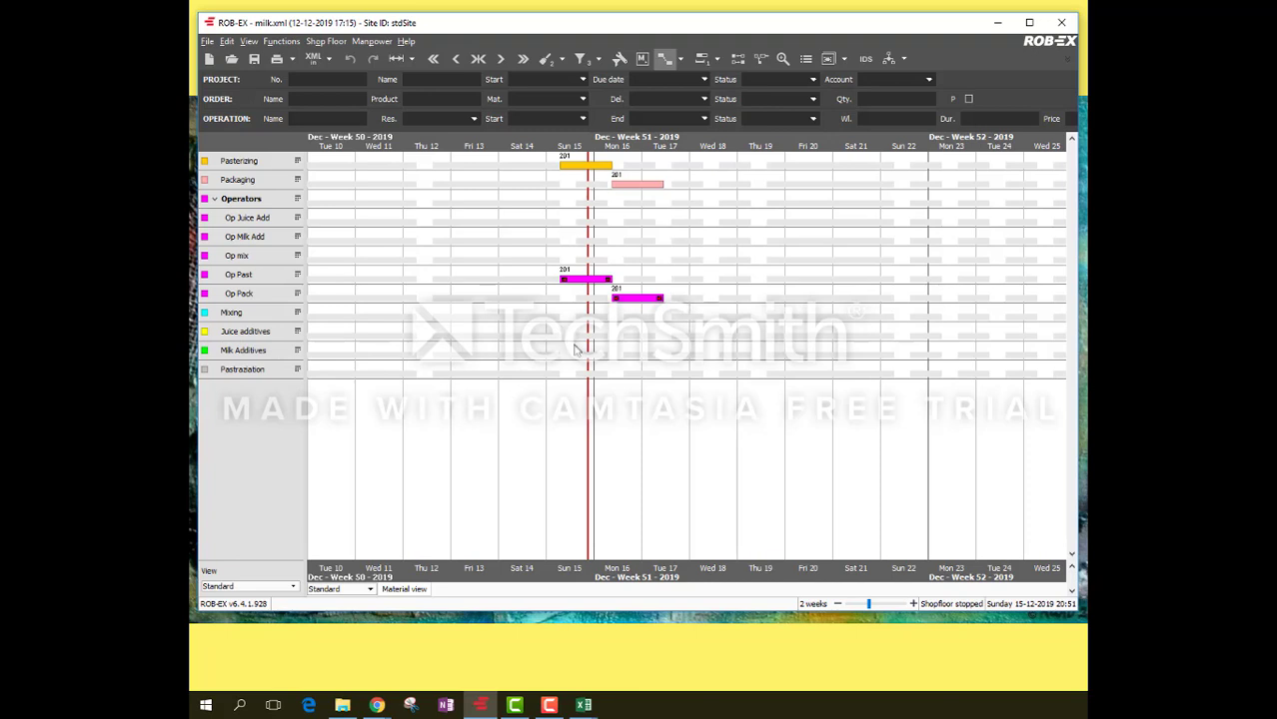
# Create a new order in the order list with quantity 1000 and the RAJ route
pyautogui.click(807, 60)
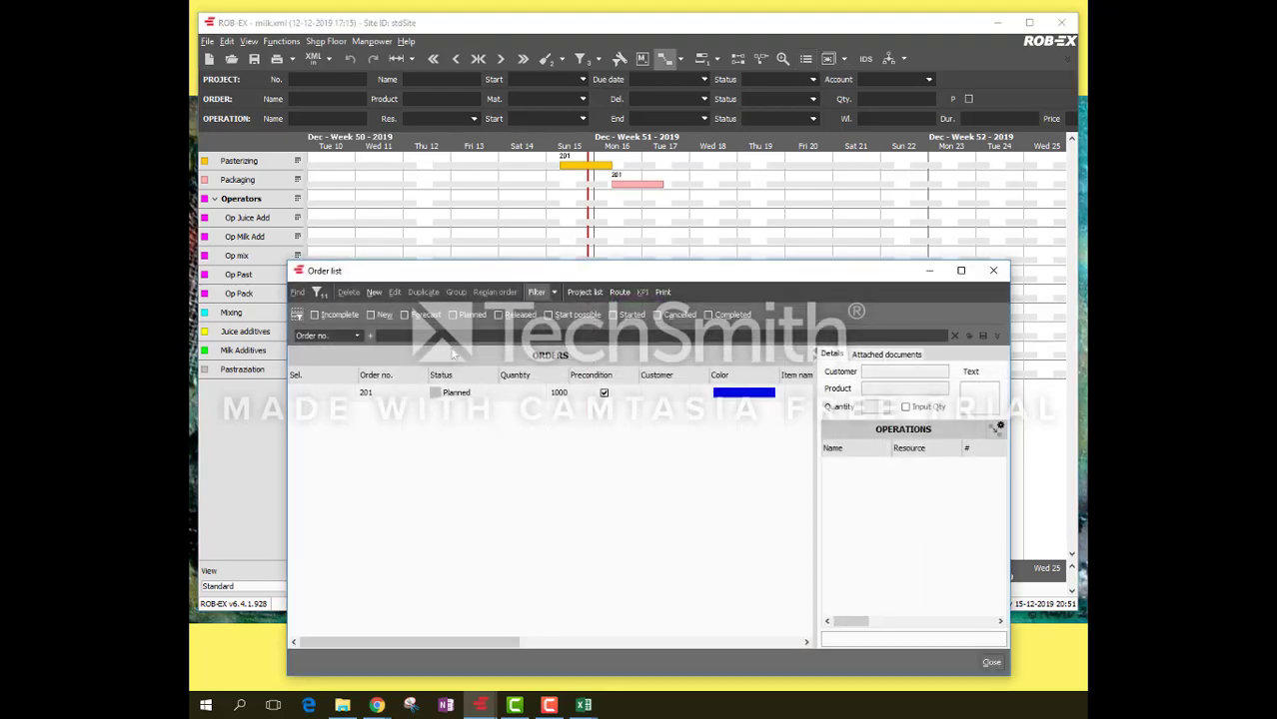
pyautogui.click(371, 293)
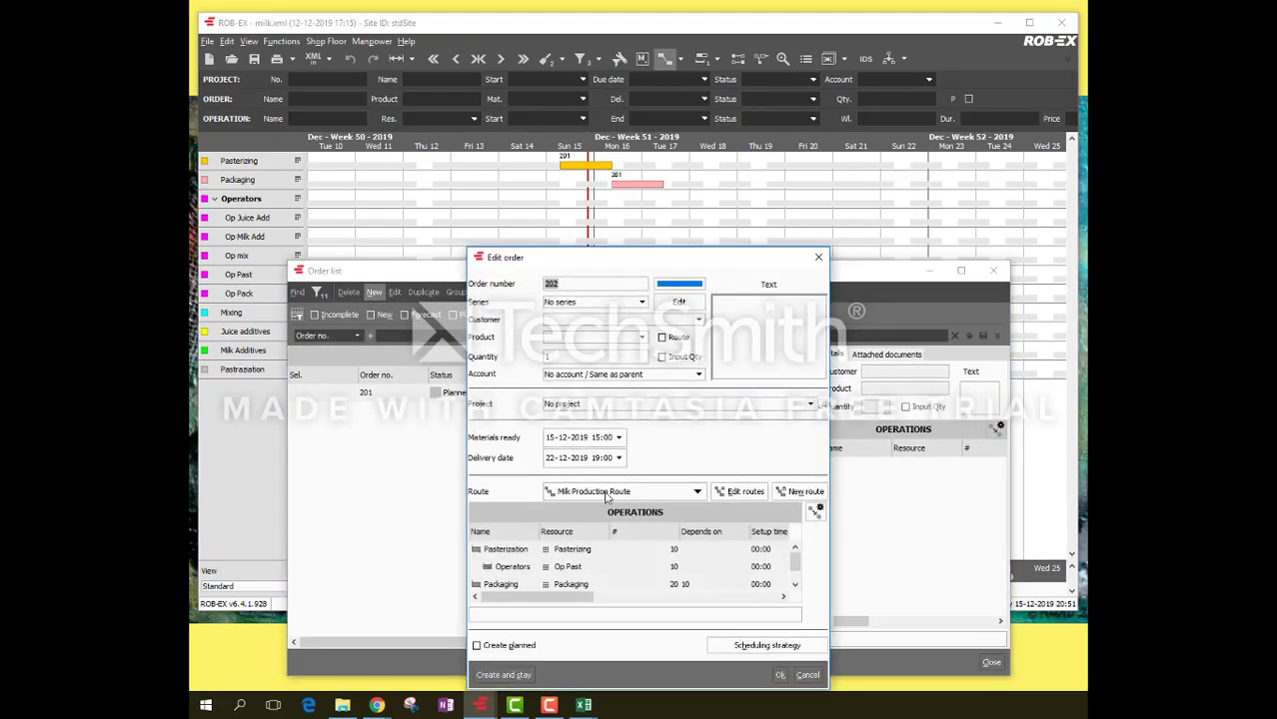
pyautogui.click(591, 355)
pyautogui.click(683, 492)
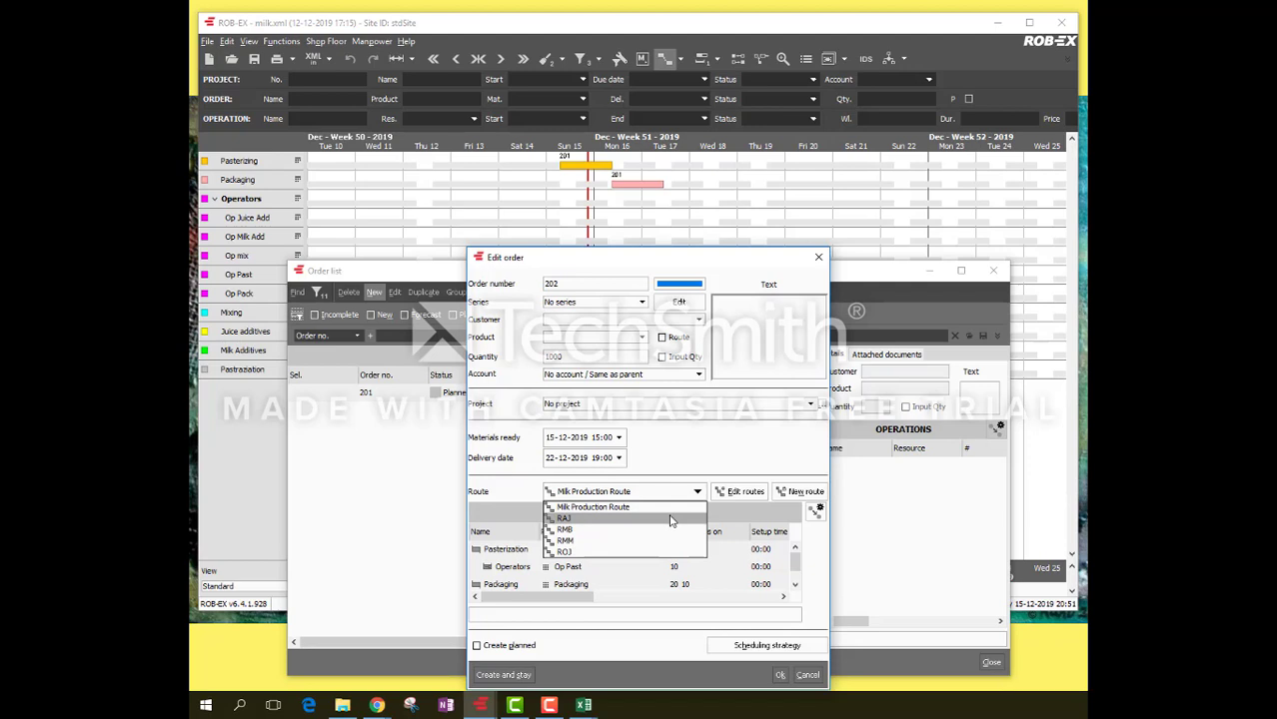
pyautogui.click(670, 520)
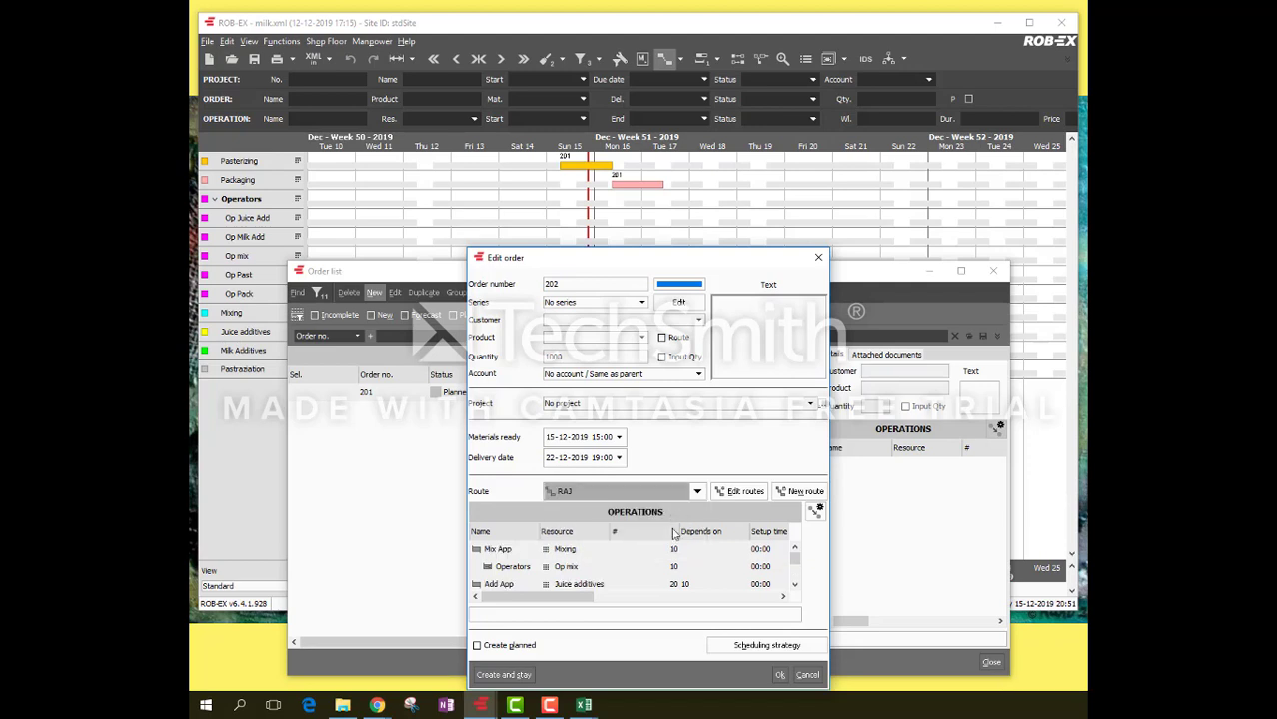
pyautogui.click(781, 676)
# Set the new order's status to Planned with the Forward from Material Date strategy and select its Op Juice Add operation in the plan
pyautogui.click(489, 411)
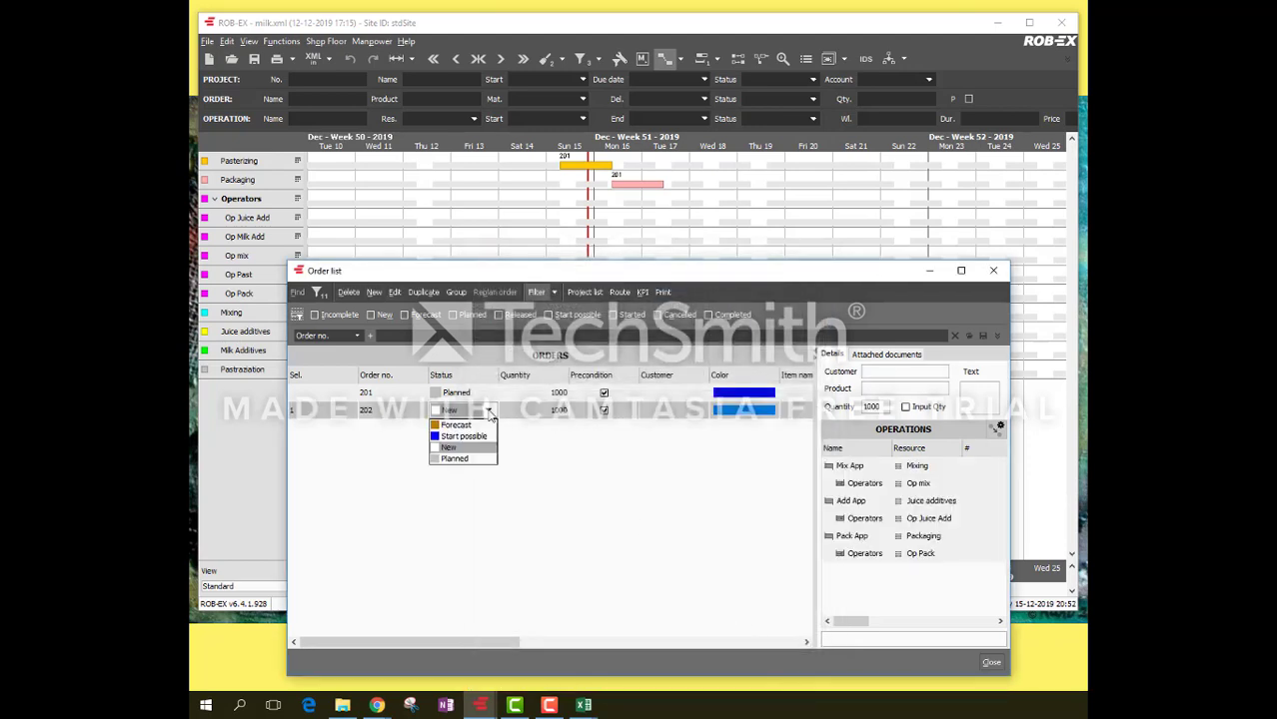
pyautogui.click(455, 458)
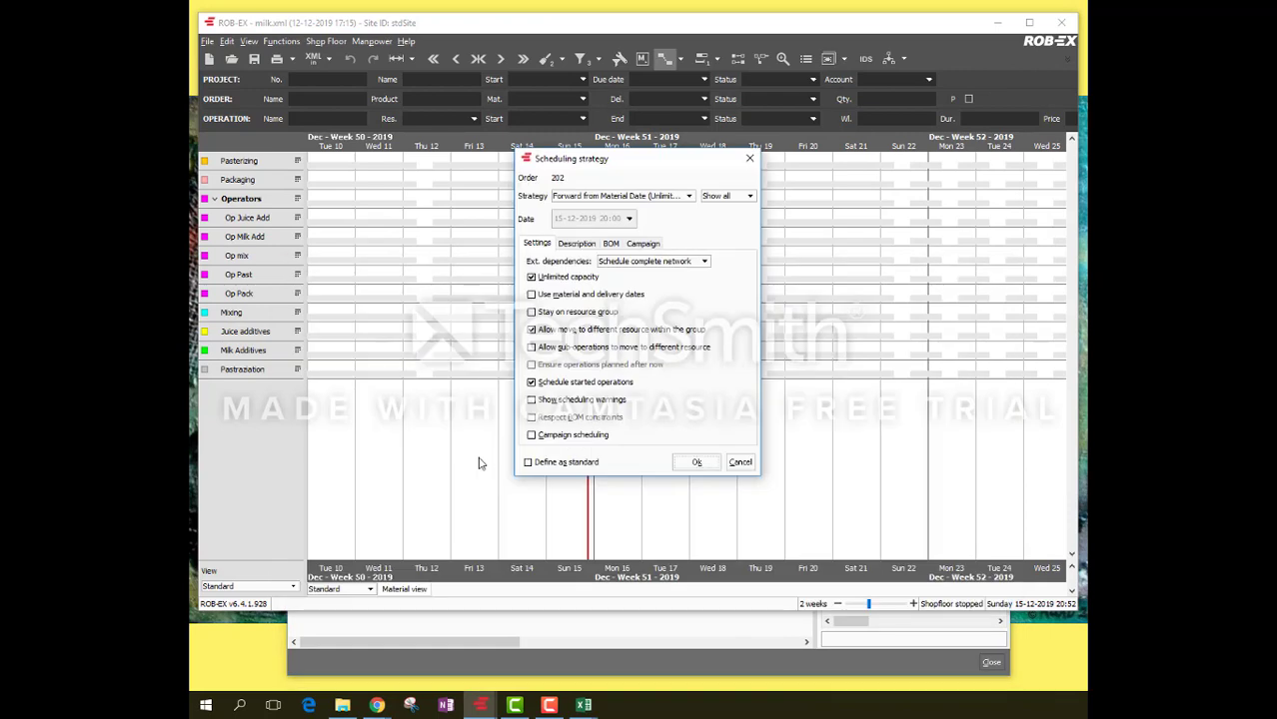
pyautogui.click(694, 462)
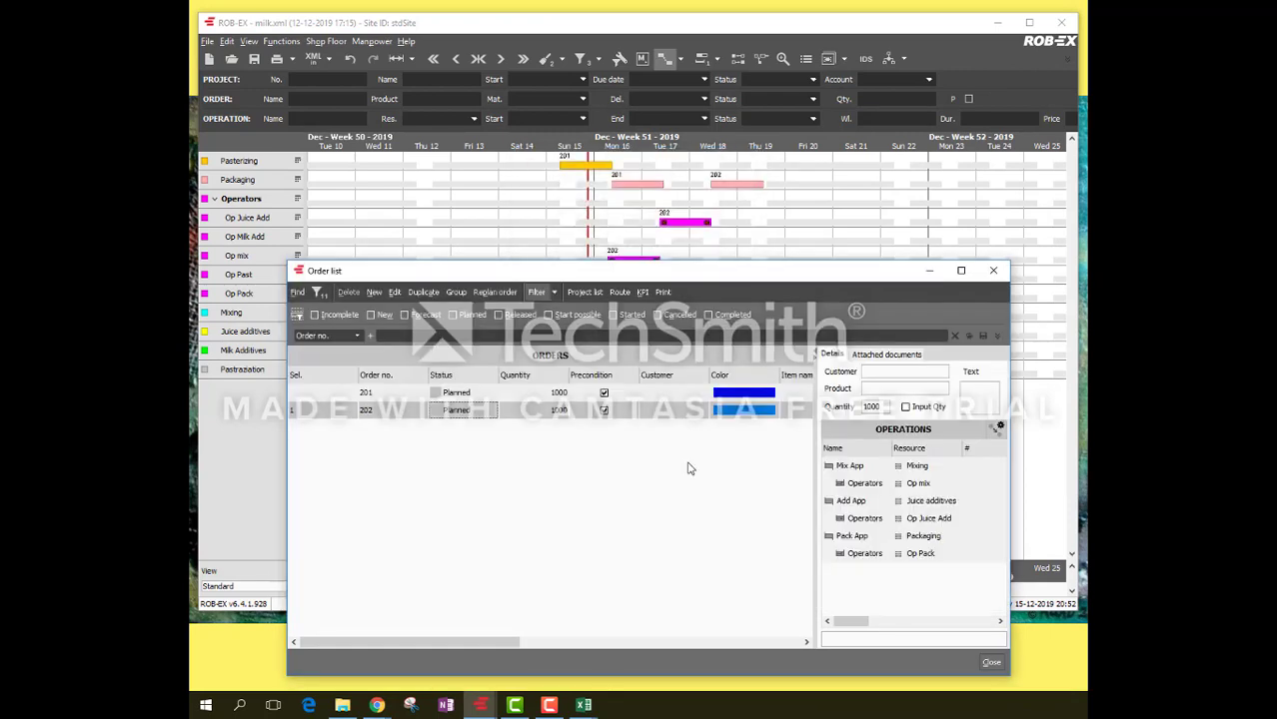
pyautogui.click(994, 271)
pyautogui.click(683, 222)
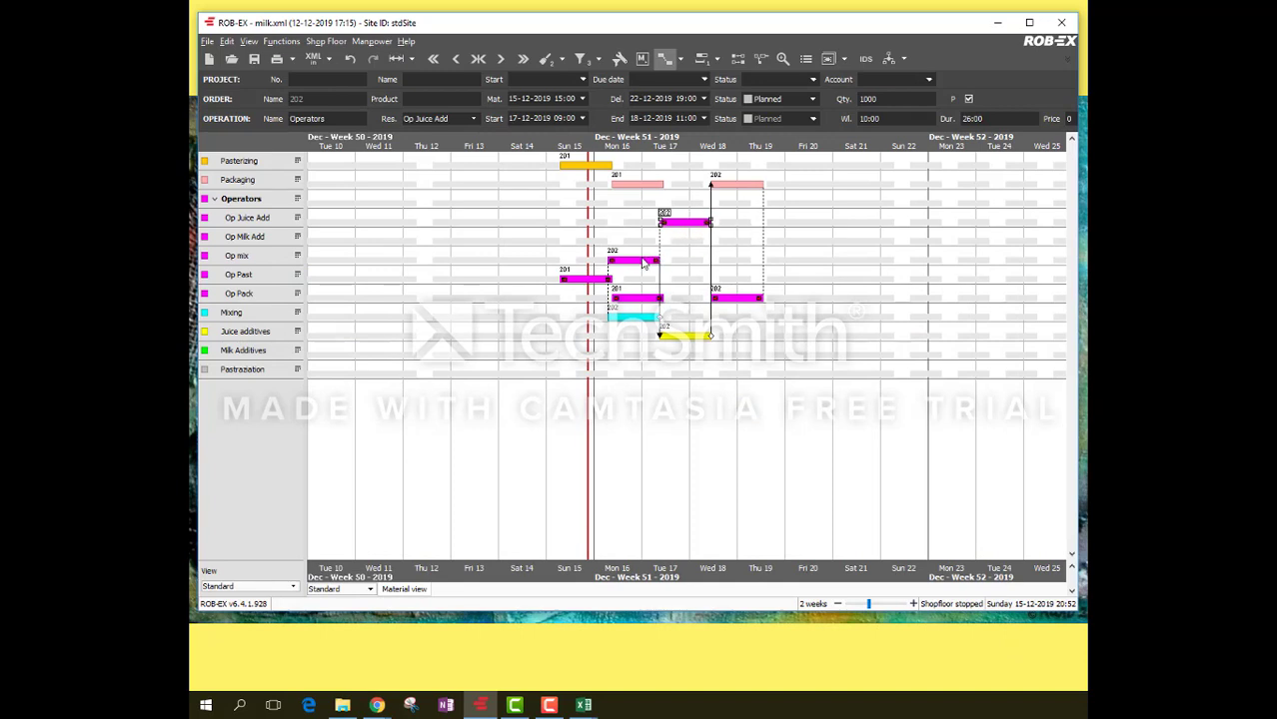
pyautogui.moveTo(644, 263); pyautogui.dragTo(586, 257)
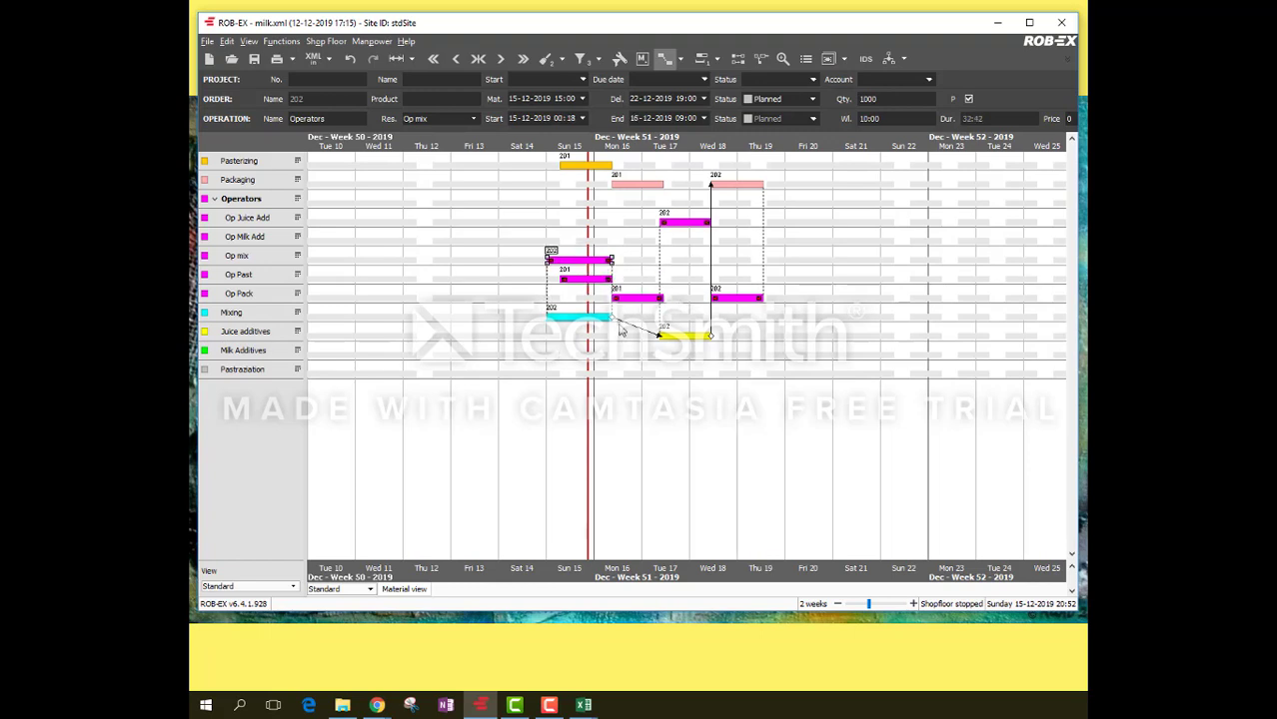
pyautogui.click(590, 316)
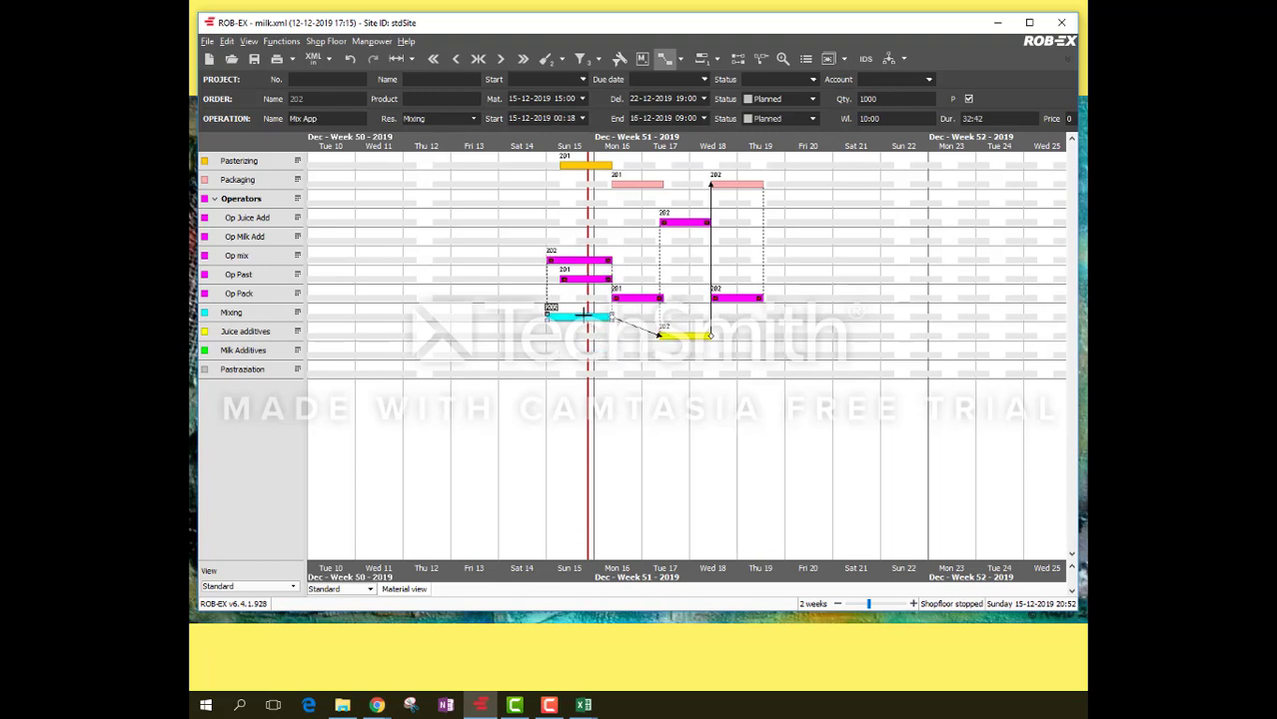
pyautogui.click(548, 706)
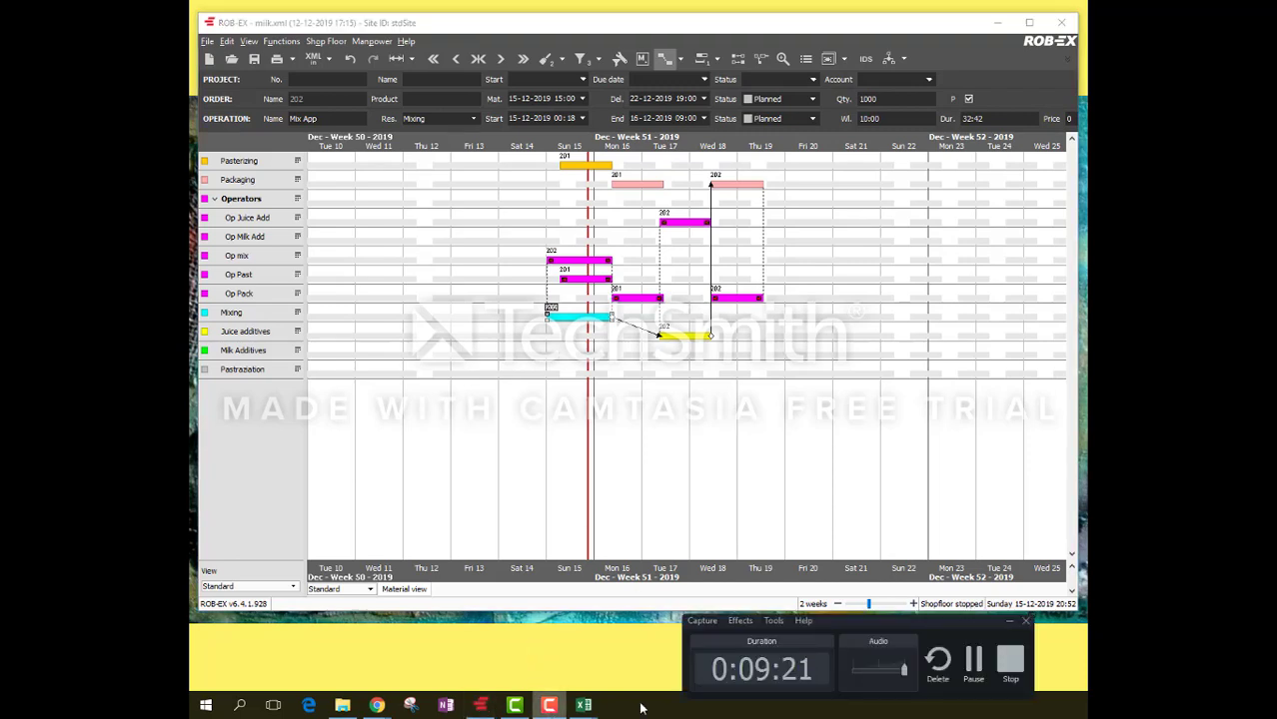
pyautogui.click(969, 665)
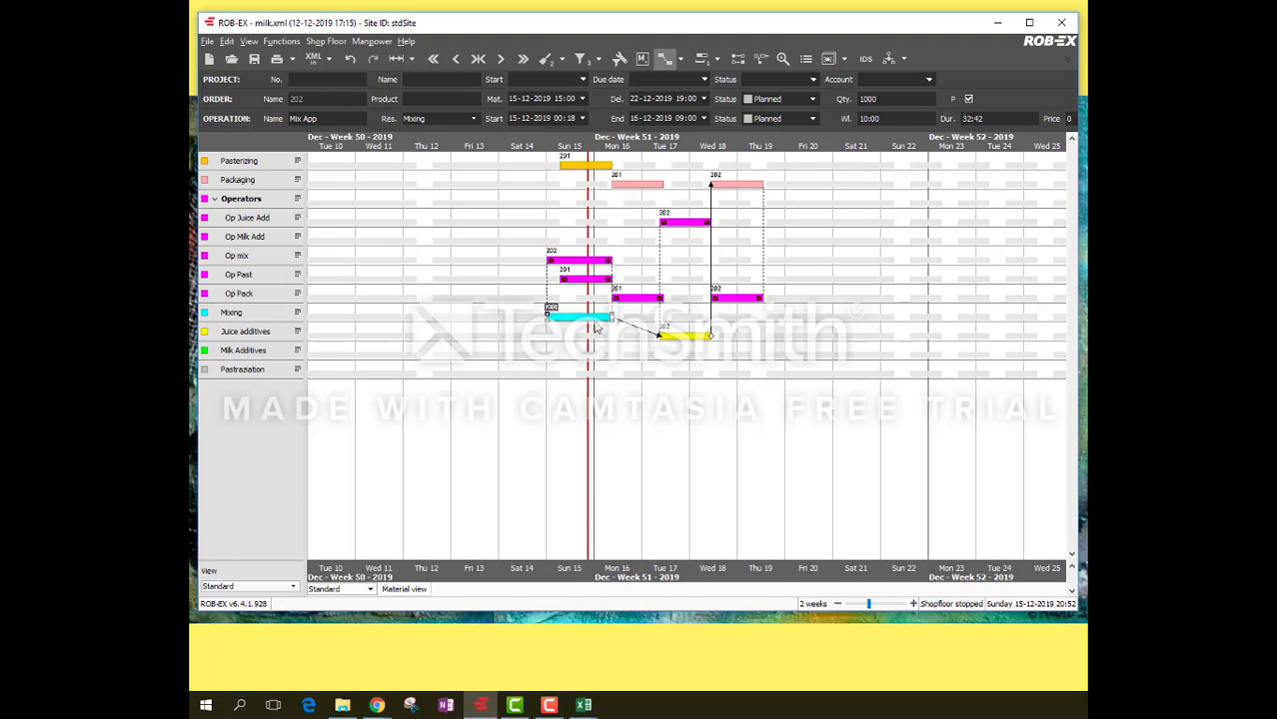
pyautogui.click(549, 706)
pyautogui.moveTo(579, 709)
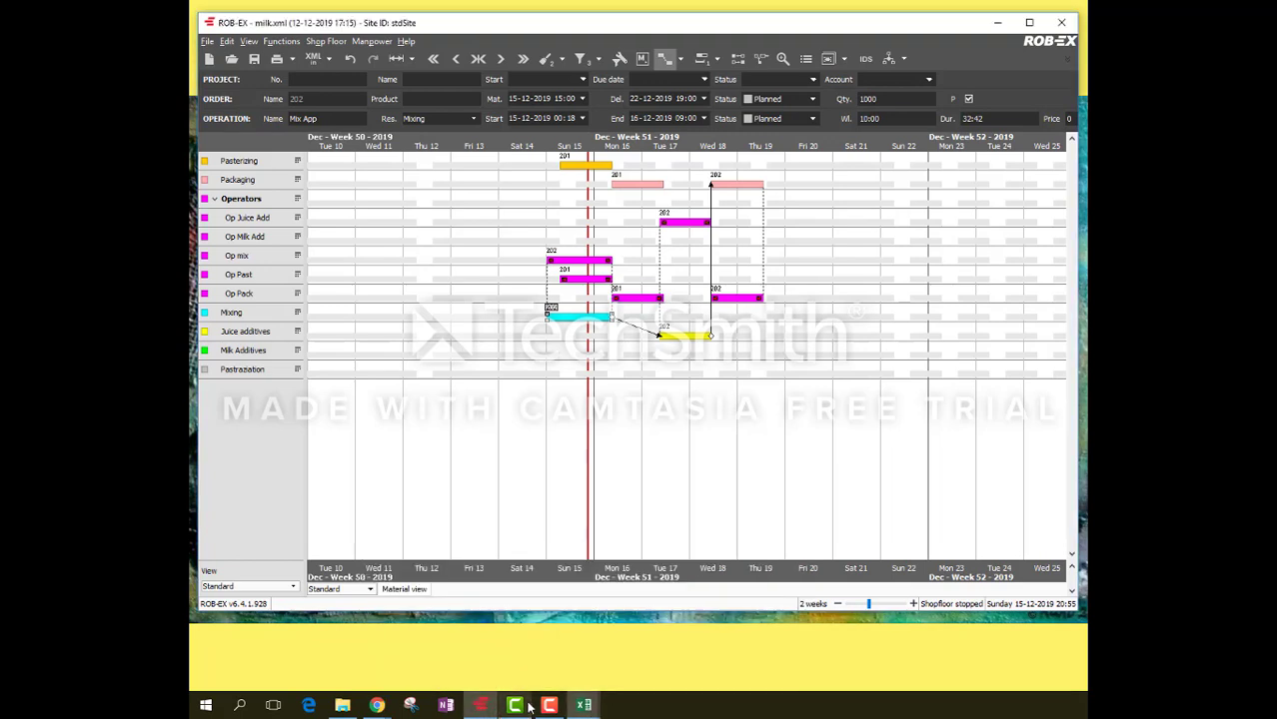
pyautogui.click(548, 706)
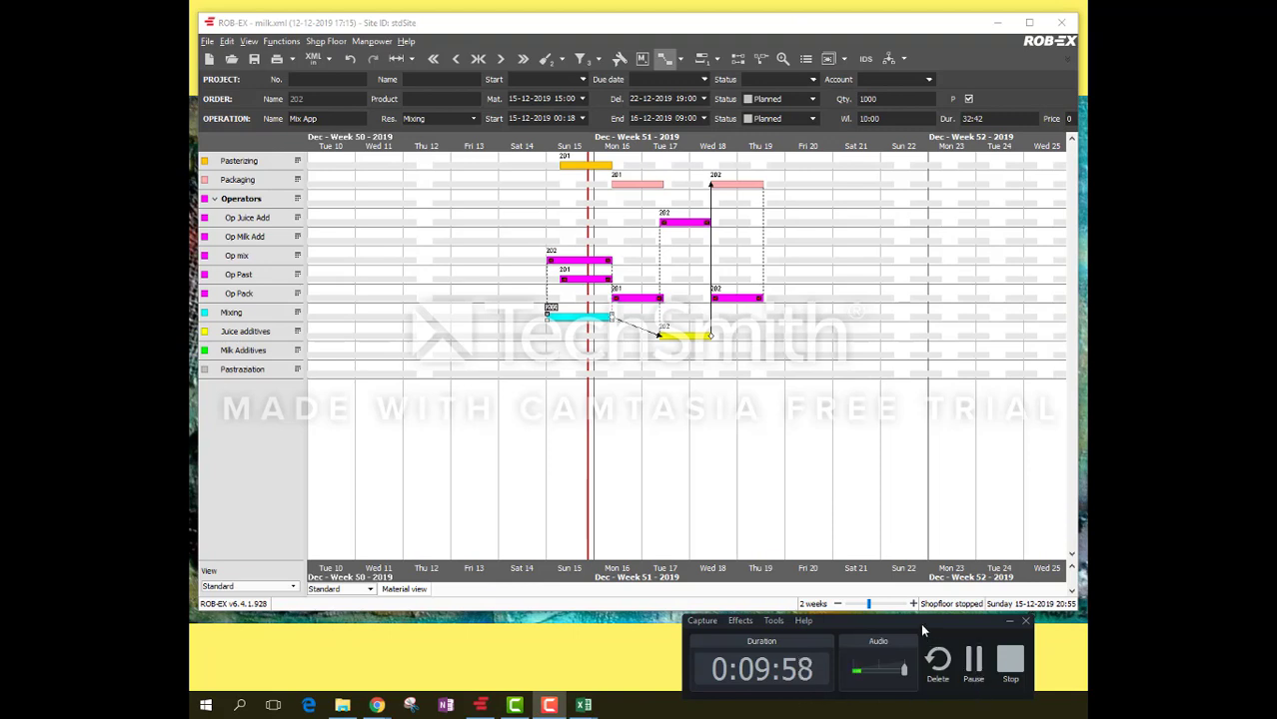
pyautogui.moveTo(920, 622); pyautogui.dragTo(928, 600)
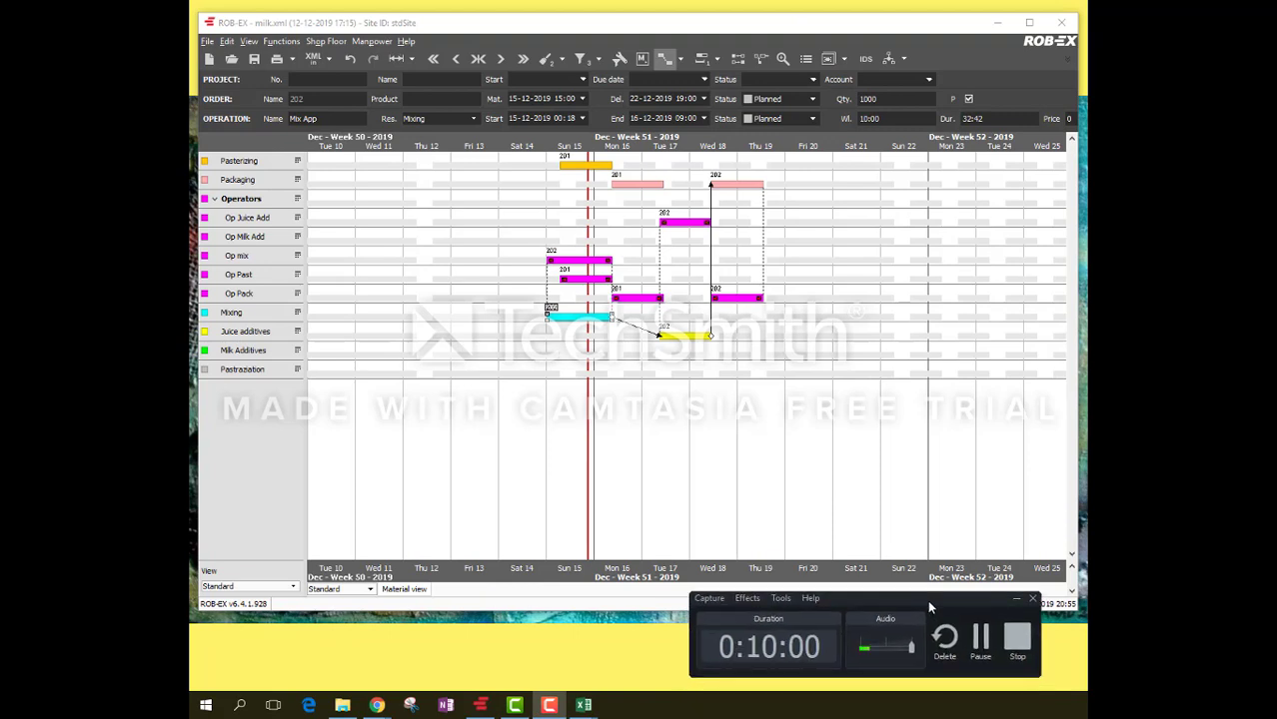